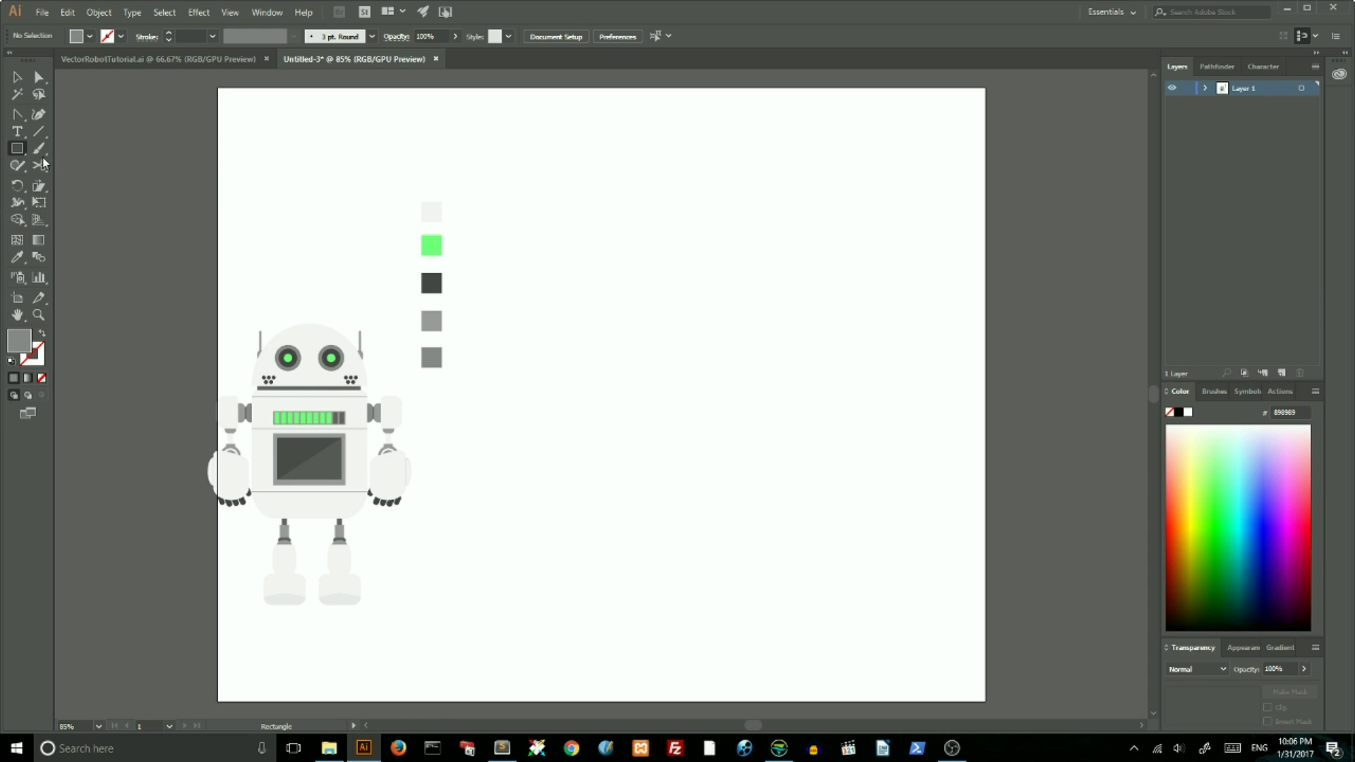
# - Draw a large circle for the head and fill it light grey F4F4F4
pyautogui.click(18, 148)
pyautogui.click(92, 182)
pyautogui.moveTo(681, 313)
pyautogui.mouseDown()
pyautogui.moveTo(740, 364)
pyautogui.moveTo(800, 339)
pyautogui.mouseUp()
pyautogui.press('i')
pyautogui.click(431, 212)
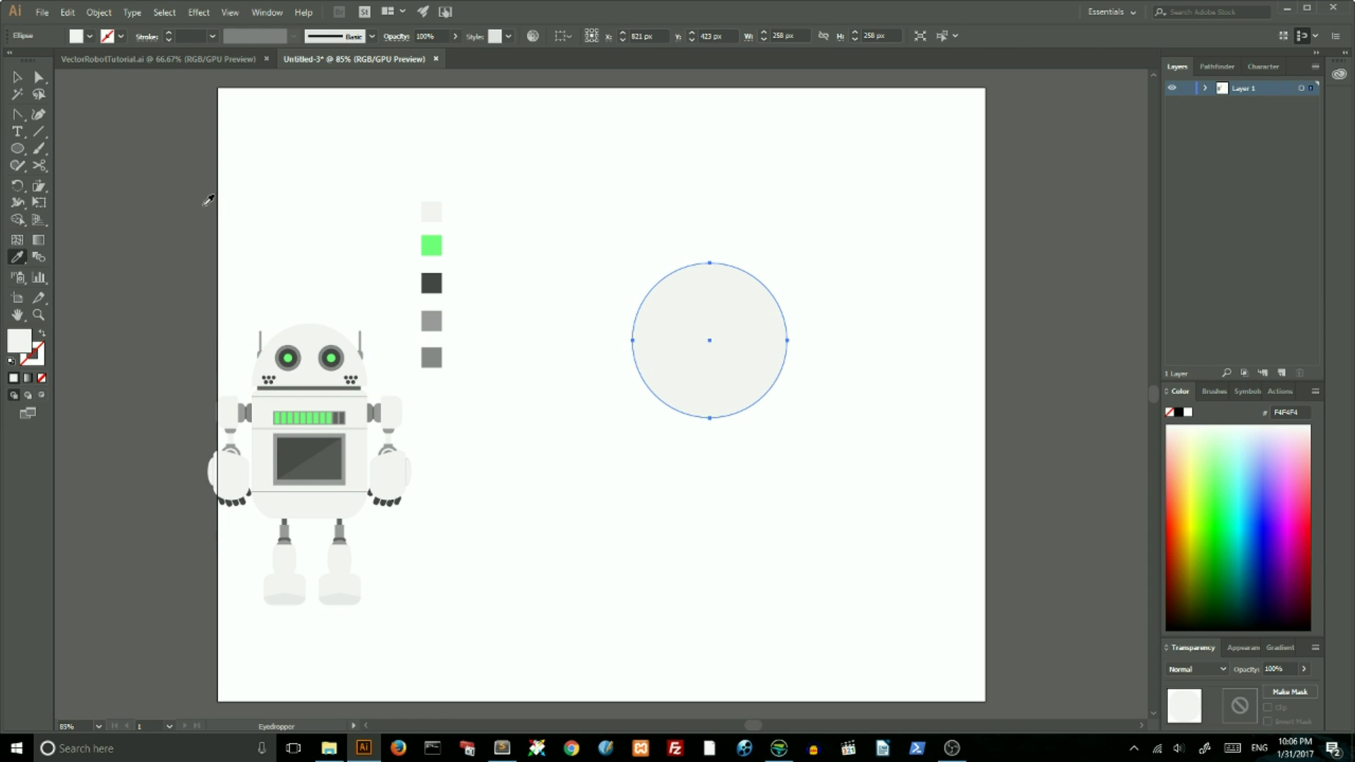
# - Delete the circle's bottom anchor and straighten the bottom into a flat semicircle dome
pyautogui.click(19, 116)
pyautogui.click(66, 156)
pyautogui.click(709, 418)
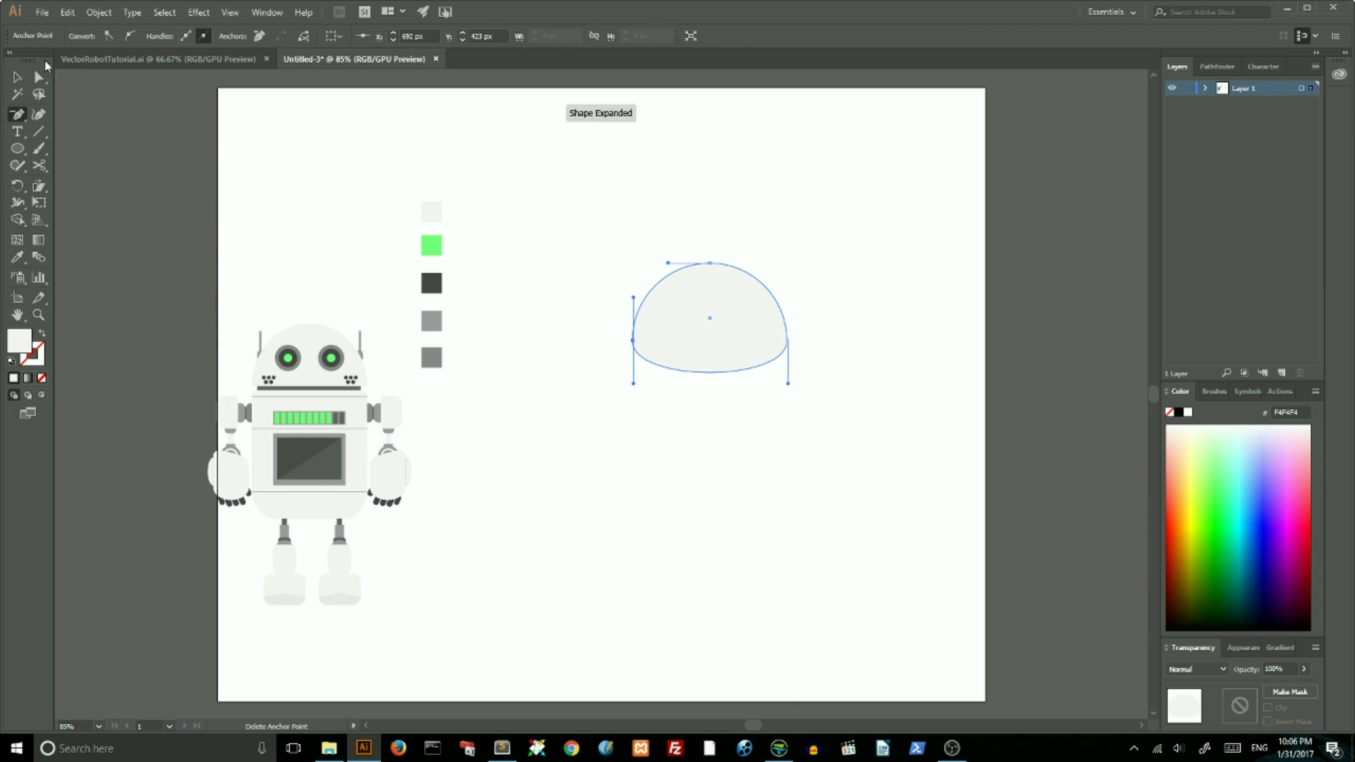
pyautogui.moveTo(633, 384); pyautogui.dragTo(633, 341)
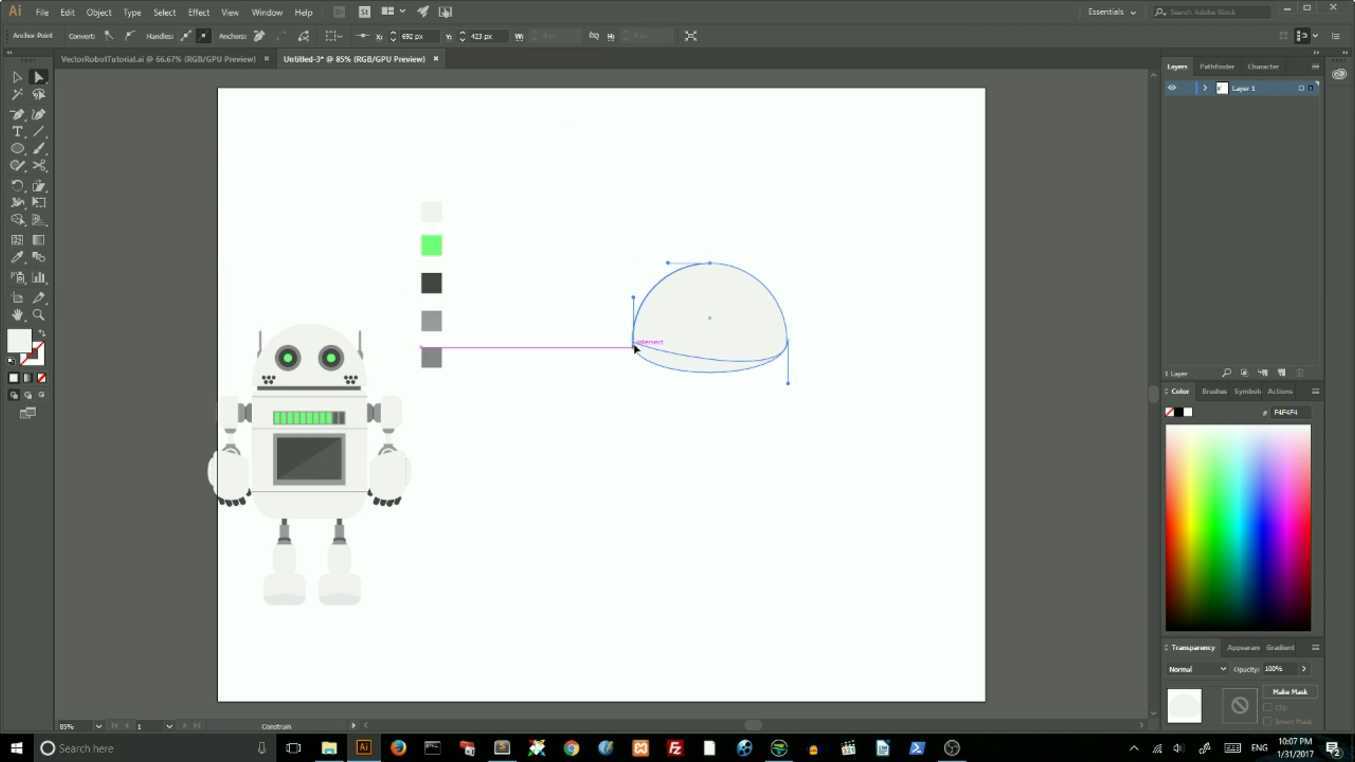
pyautogui.moveTo(788, 387); pyautogui.dragTo(788, 341)
pyautogui.press('v')
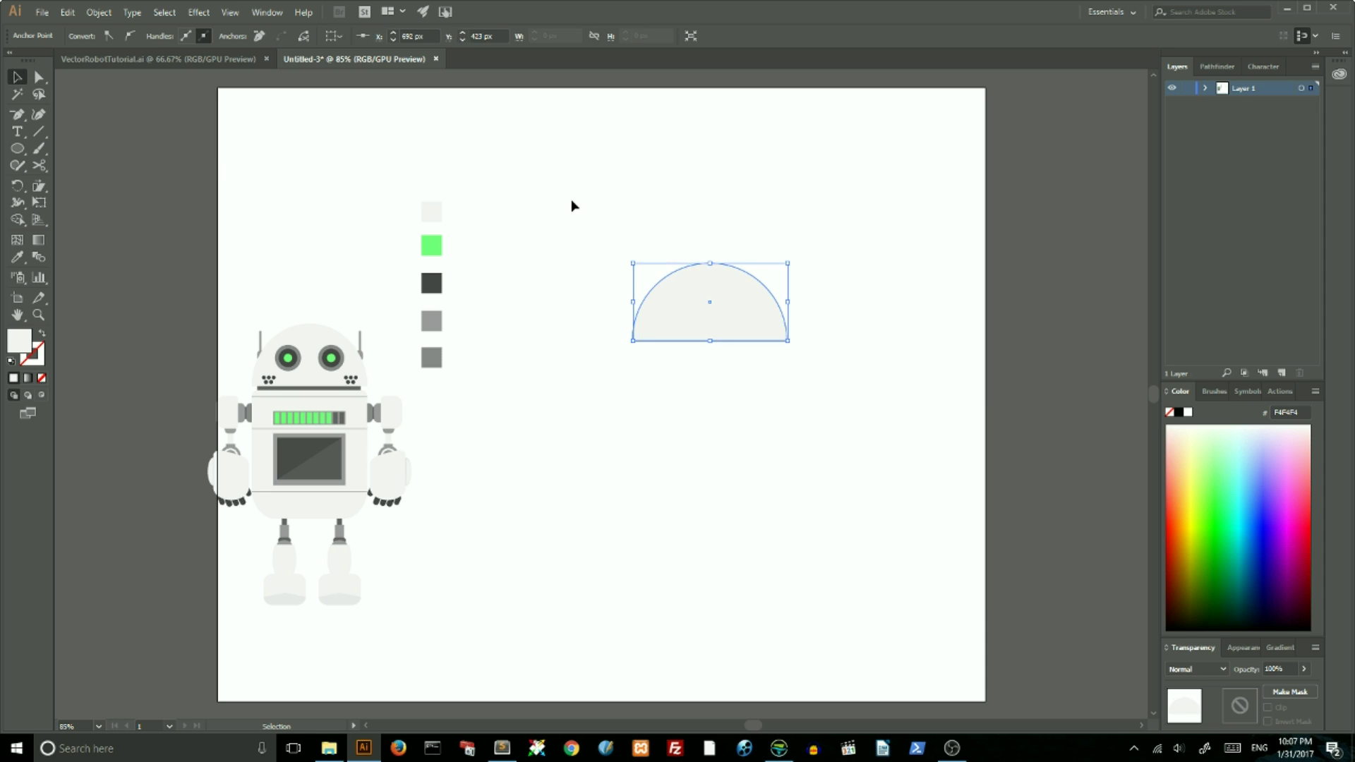
pyautogui.click(283, 197)
# - Draw a small mid-grey circle above the head as the eye's outer ring
pyautogui.click(21, 150)
pyautogui.click(77, 179)
pyautogui.moveTo(549, 201); pyautogui.dragTo(573, 225)
pyautogui.click(27, 259)
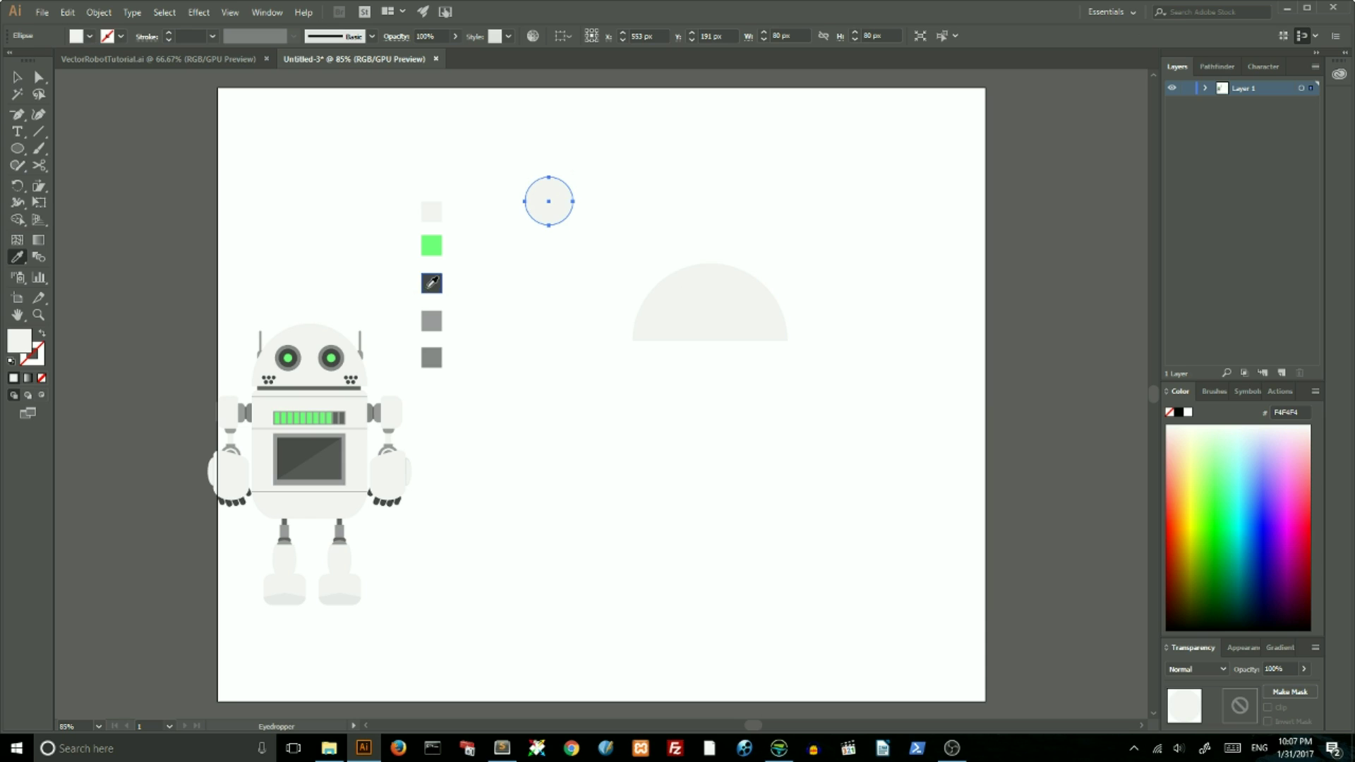
pyautogui.click(429, 323)
pyautogui.press('v')
# - Add a dark grey inner circle and a 30 px green centre circle inside it
pyautogui.moveTo(574, 180); pyautogui.dragTo(568, 182)
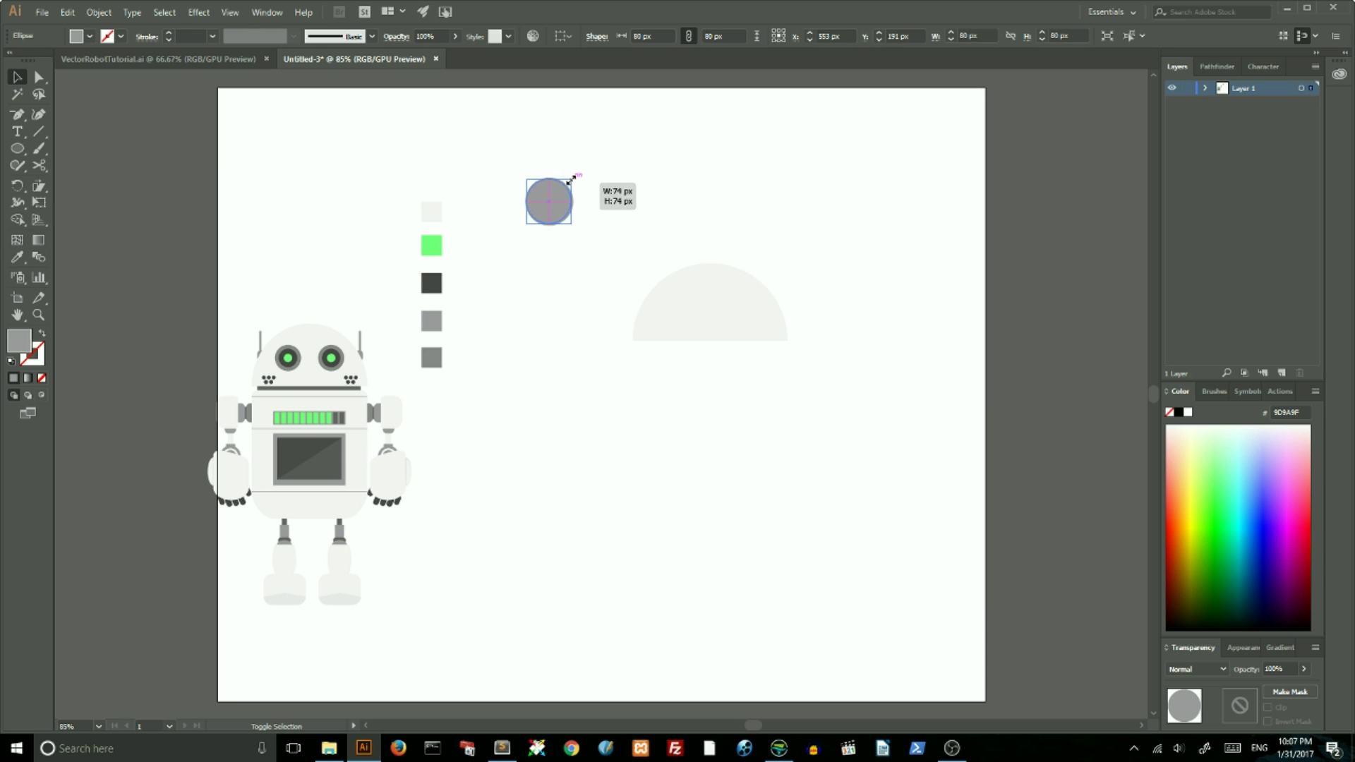
pyautogui.press('i')
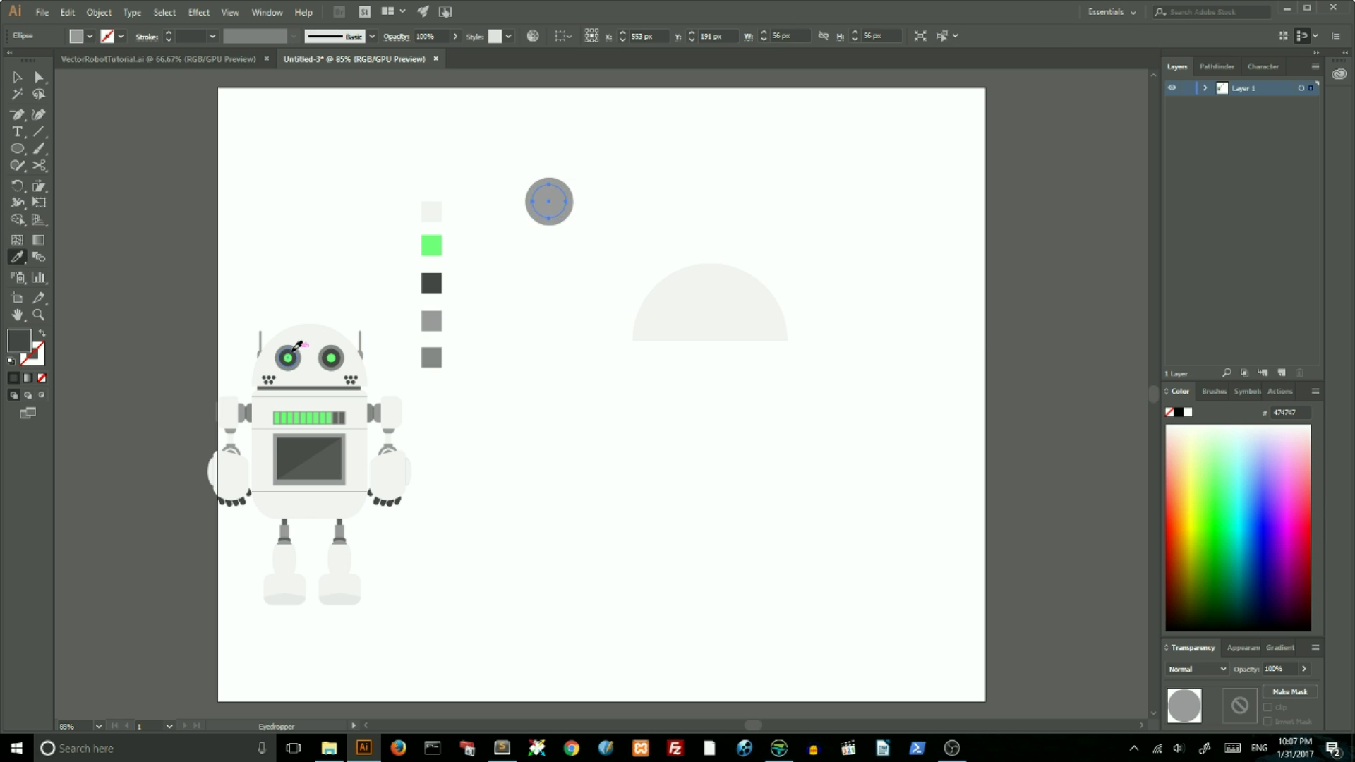
pyautogui.click(295, 348)
pyautogui.press('v')
pyautogui.moveTo(565, 185); pyautogui.dragTo(558, 190)
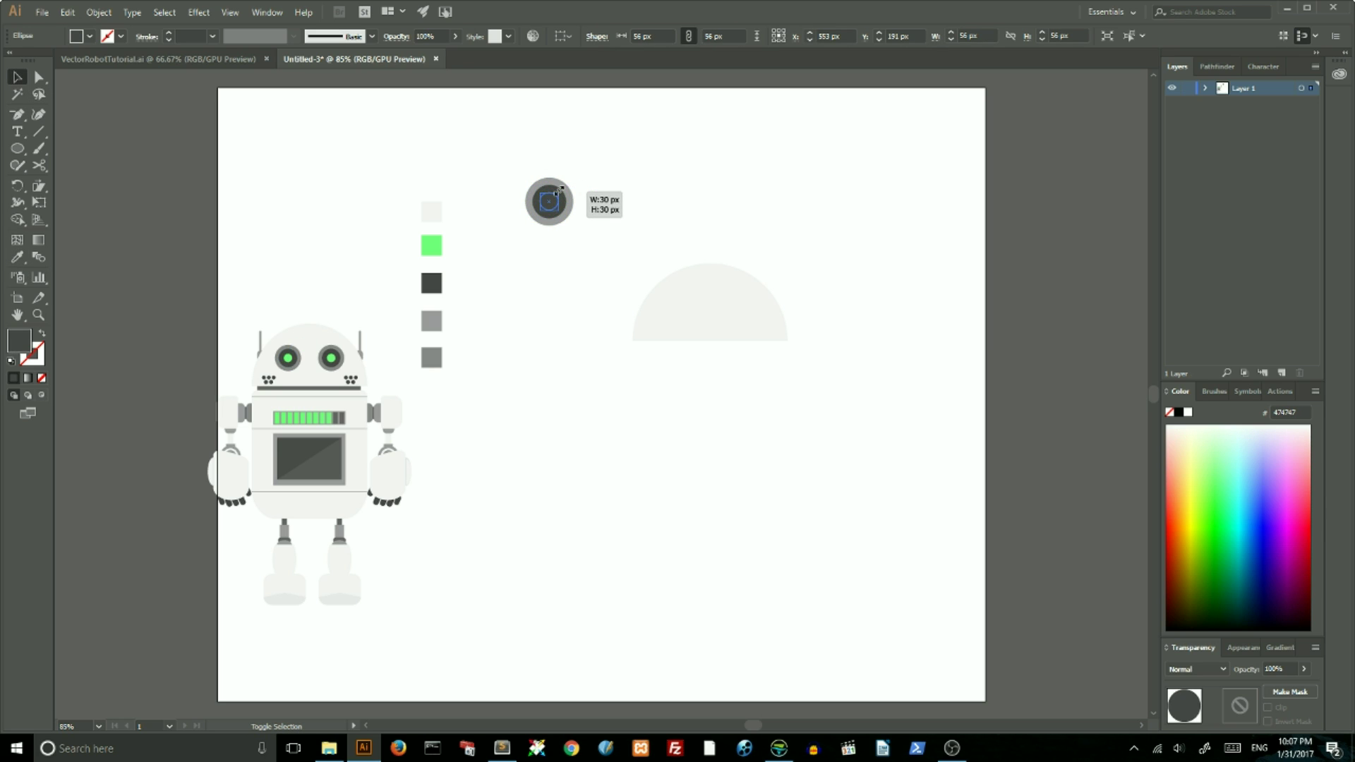
pyautogui.press('i')
pyautogui.click(288, 358)
pyautogui.press('v')
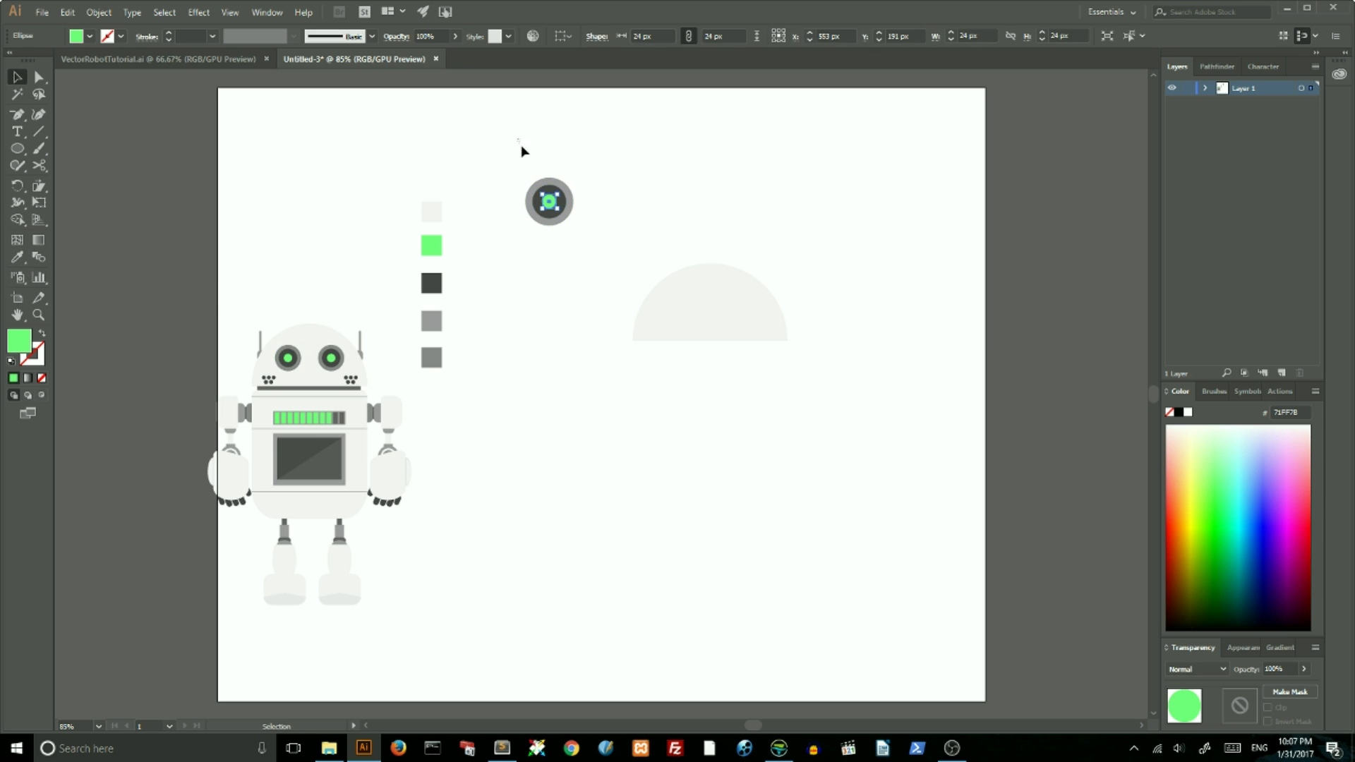
pyautogui.rightClick(538, 197)
pyautogui.press('Escape')
# - Move the finished eye onto the dome head and drop a copy beside it
pyautogui.moveTo(569, 183)
pyautogui.mouseDown()
pyautogui.moveTo(695, 317)
pyautogui.moveTo(683, 309)
pyautogui.moveTo(753, 309)
pyautogui.mouseUp()
pyautogui.click(639, 254)
pyautogui.click(696, 308)
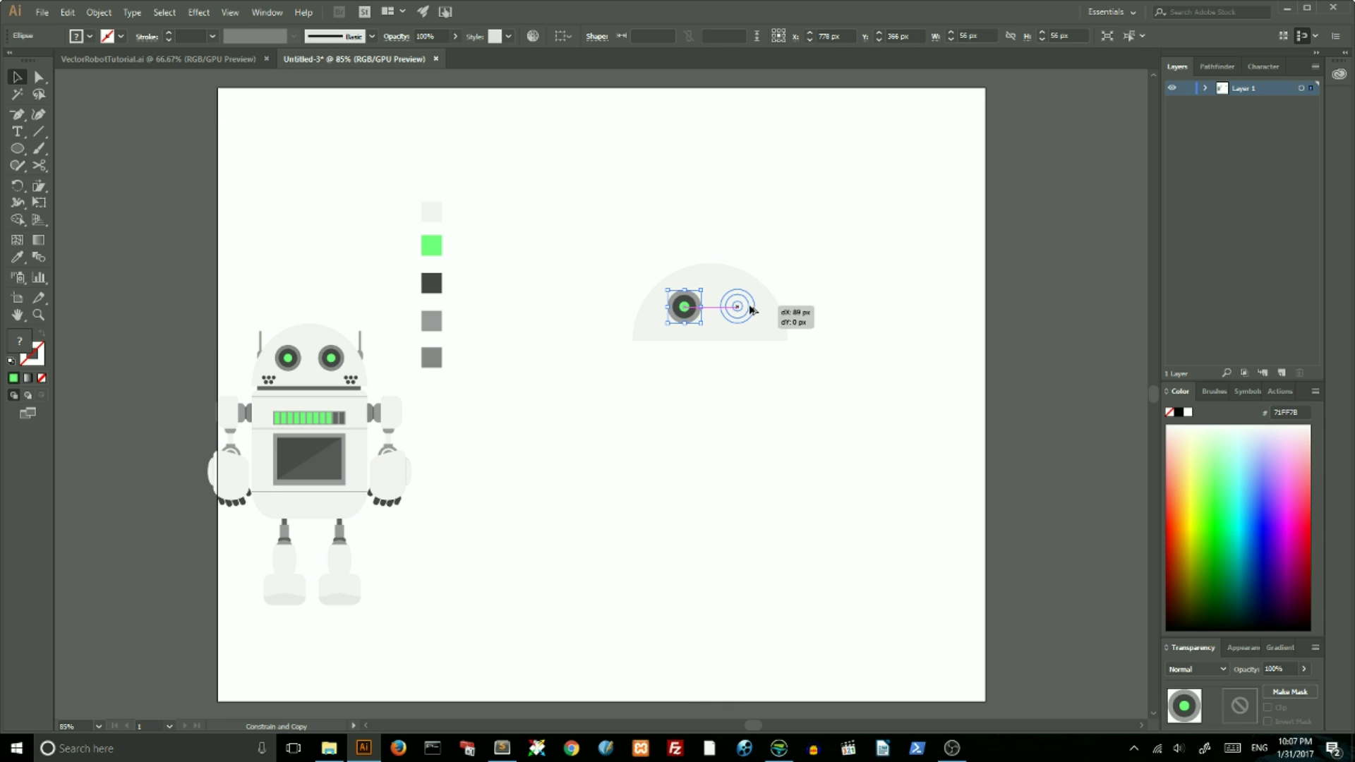
pyautogui.click(779, 242)
pyautogui.click(683, 306)
# - Group the two eyes together
pyautogui.keyDown('shift'); pyautogui.click(736, 305); pyautogui.keyUp('shift')
pyautogui.rightClick(744, 301)
pyautogui.click(770, 393)
pyautogui.click(192, 200)
# - Draw a small rounded-rectangle antenna base and a vertical antenna line above it
pyautogui.click(71, 168)
pyautogui.moveTo(608, 284); pyautogui.dragTo(624, 314)
pyautogui.press('i')
pyautogui.click(38, 132)
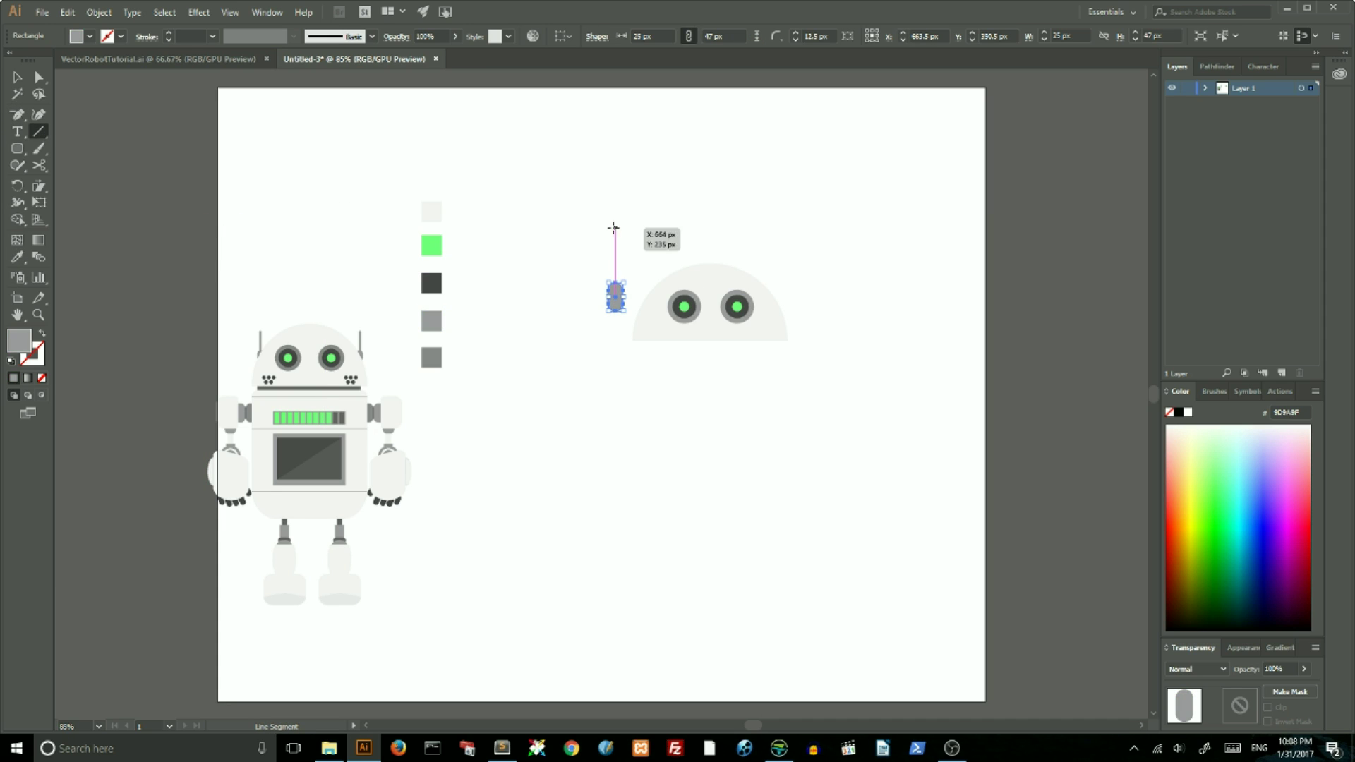
pyautogui.moveTo(613, 228); pyautogui.dragTo(616, 227)
pyautogui.press('i')
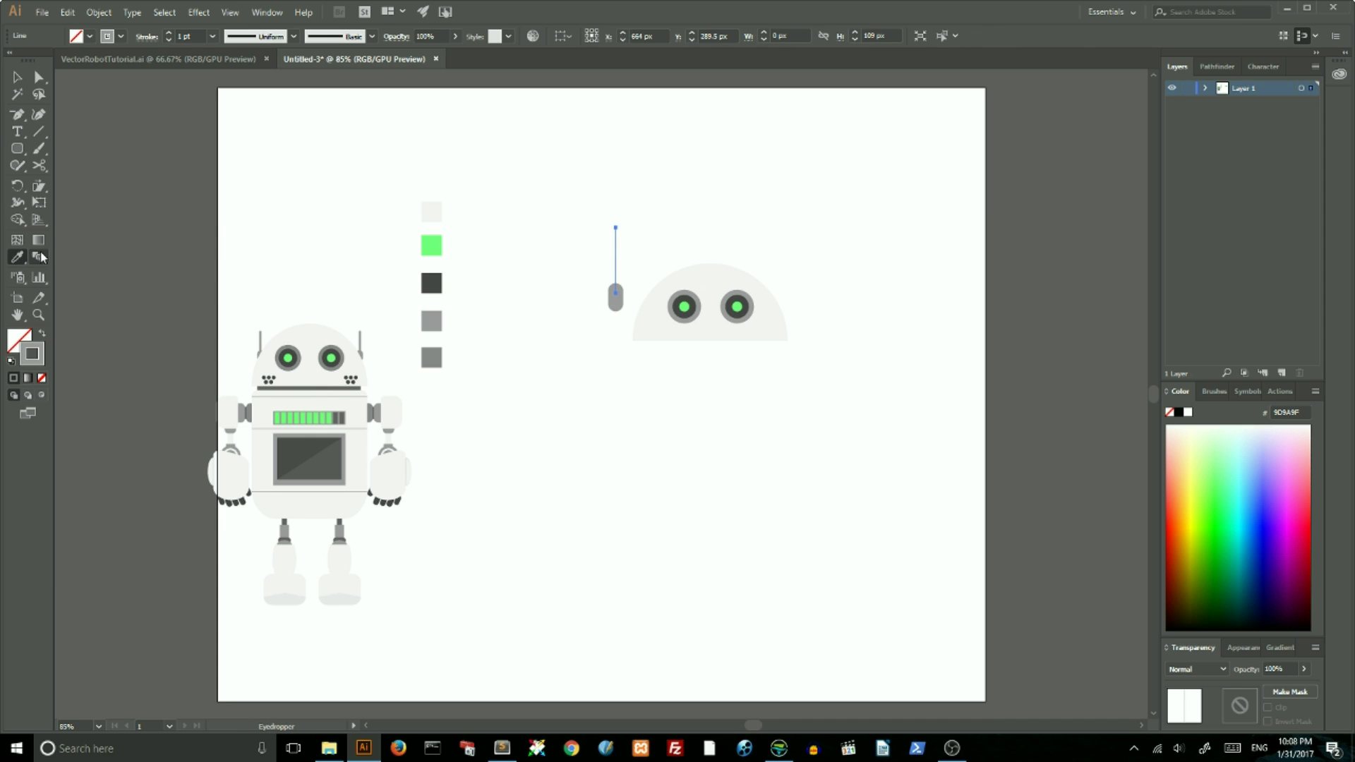
# - Give the antenna line a 6 pt stroke, seat it on the base, and narrow the base to 19 px
pyautogui.click(18, 78)
pyautogui.click(170, 36)
pyautogui.click(70, 71)
pyautogui.moveTo(617, 231); pyautogui.dragTo(618, 249)
pyautogui.click(615, 296)
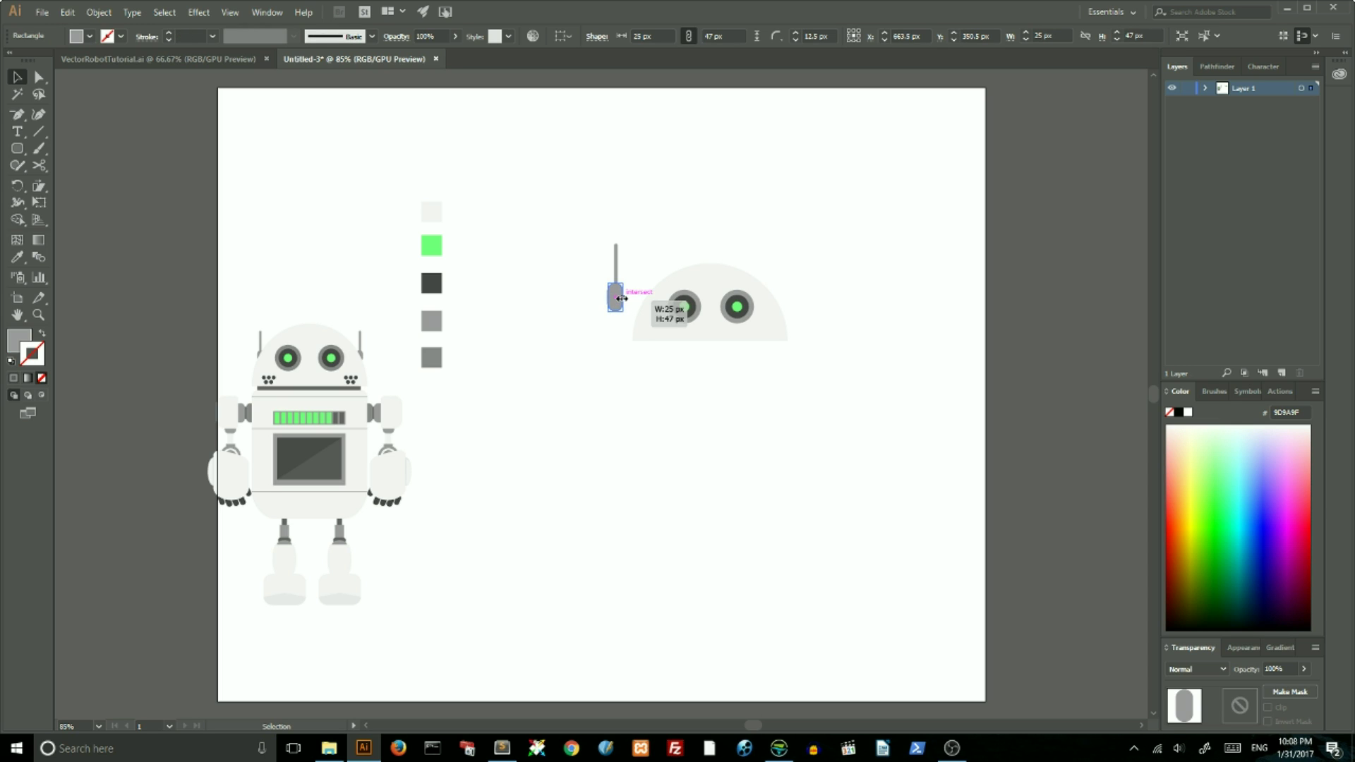
pyautogui.hotkey('ctrl', '+')
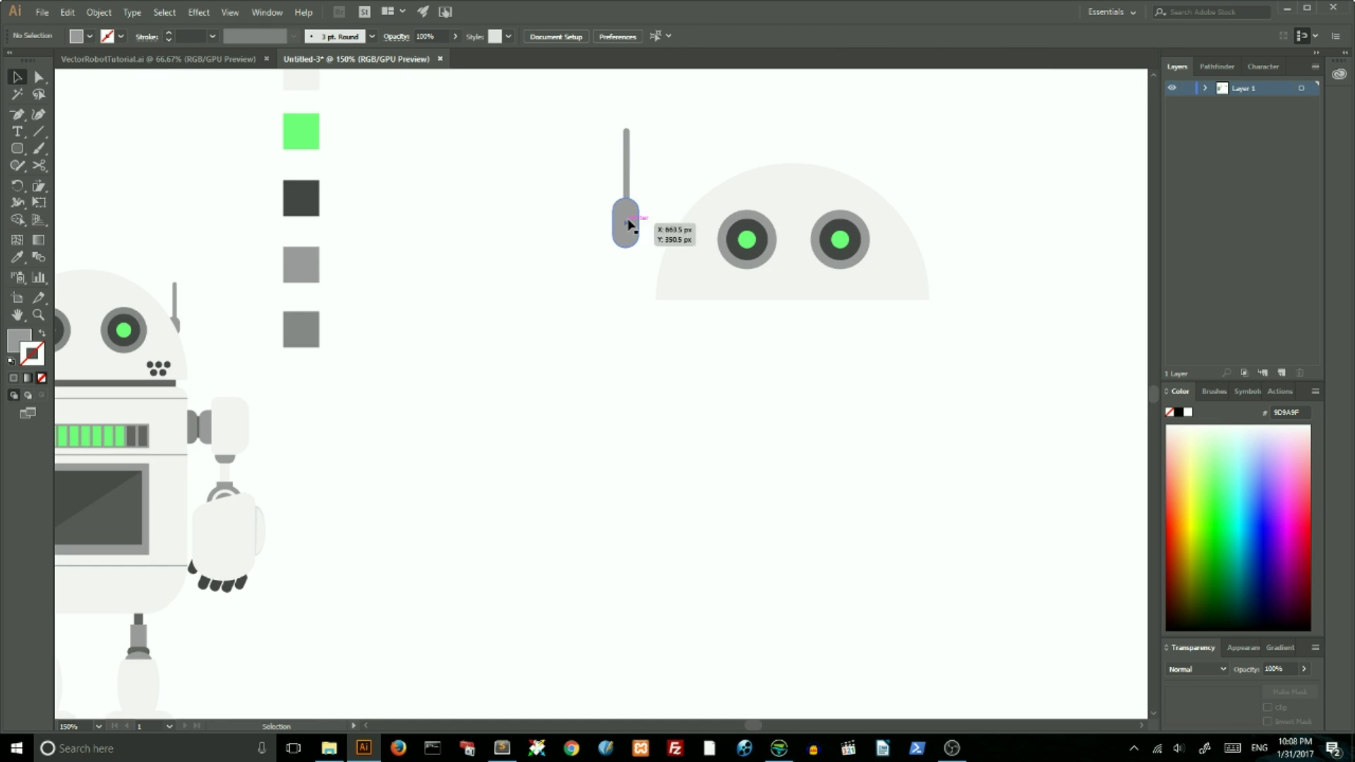
pyautogui.hotkey('ctrl', '+')
pyautogui.moveTo(637, 226); pyautogui.dragTo(636, 226)
# - Group the antenna line with its base and move it to the head's left side
pyautogui.keyDown('shift'); pyautogui.click(626, 162); pyautogui.keyUp('shift')
pyautogui.rightClick(615, 206)
pyautogui.click(619, 61)
pyautogui.rightClick(621, 212)
pyautogui.click(653, 297)
pyautogui.moveTo(629, 226); pyautogui.dragTo(695, 214)
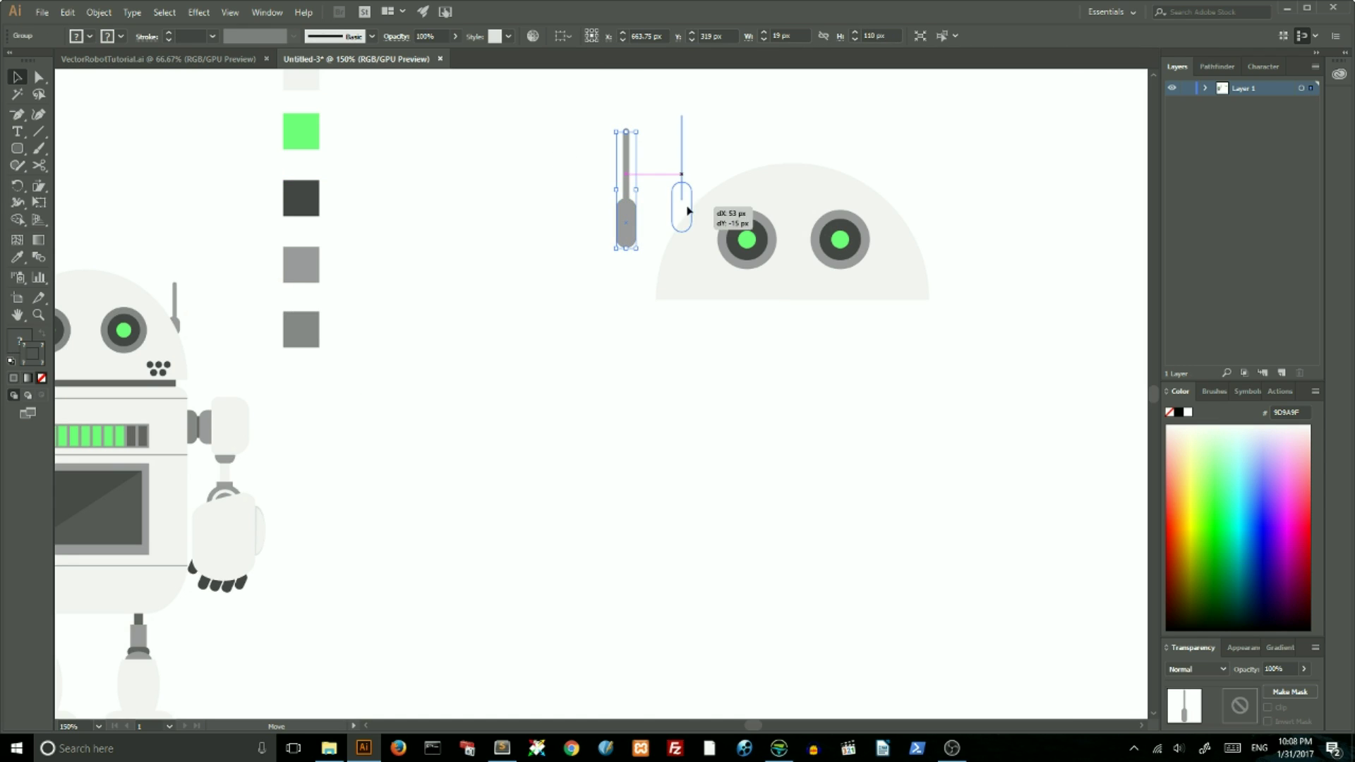
# - Copy the antenna to the head's right side and group both antennas
pyautogui.click(68, 12)
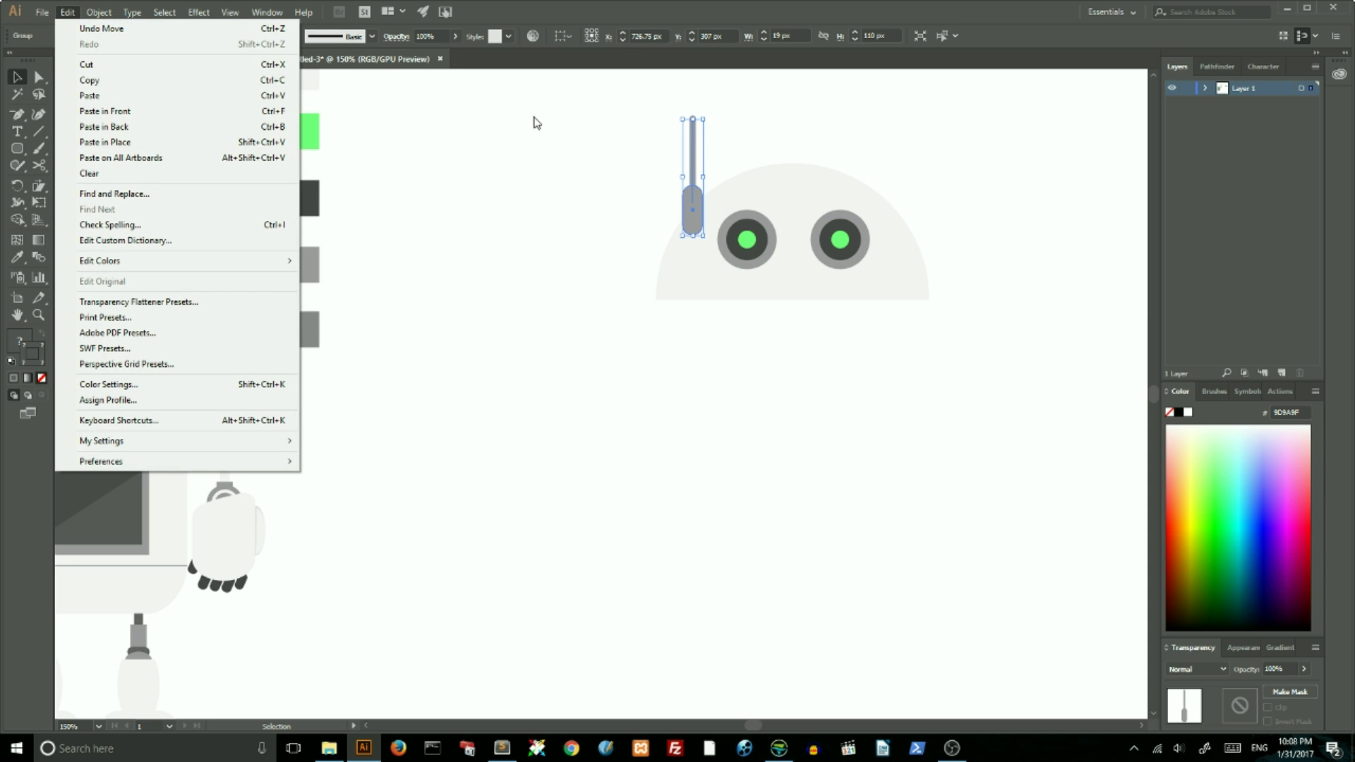
pyautogui.click(536, 123)
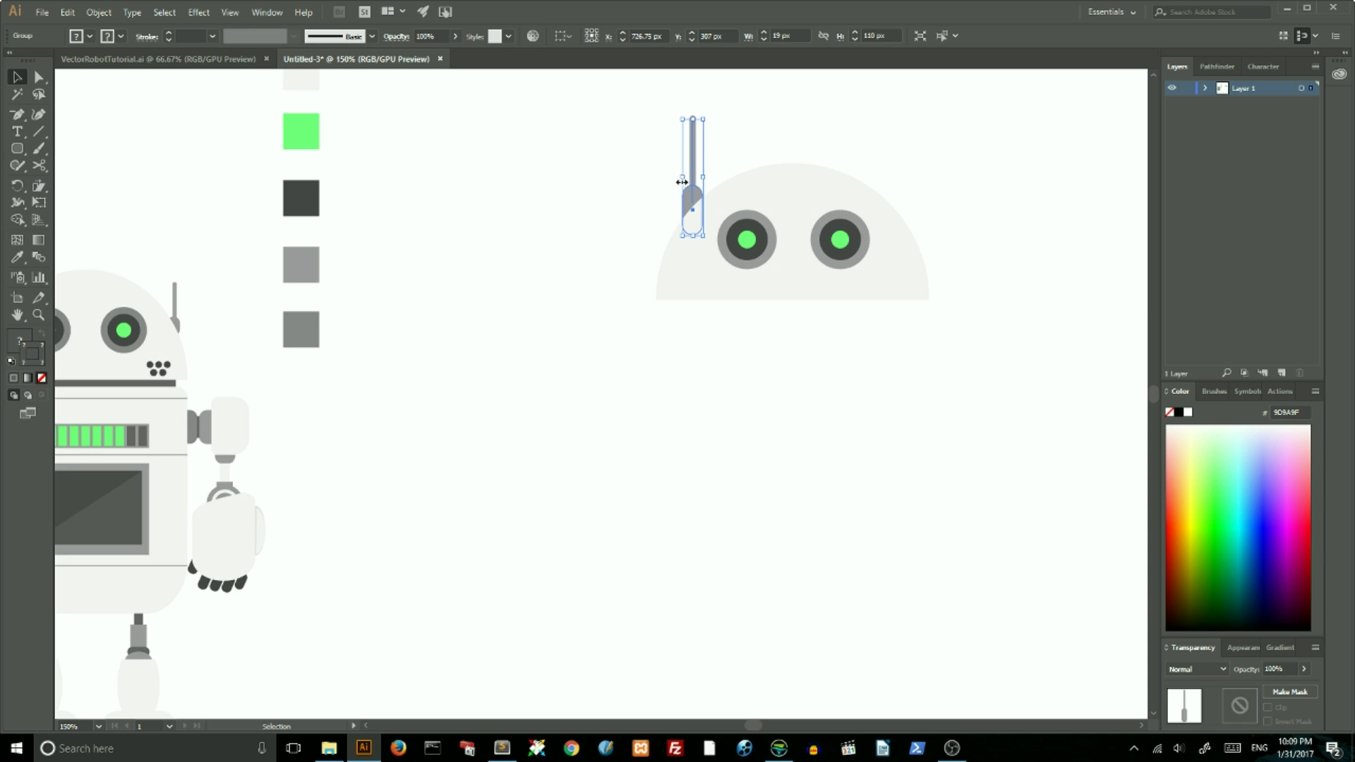
pyautogui.scroll(2, 465, 266)
pyautogui.moveTo(706, 251)
pyautogui.mouseDown()
pyautogui.moveTo(697, 271)
pyautogui.moveTo(907, 271)
pyautogui.mouseUp()
pyautogui.keyDown('shift'); pyautogui.click(677, 275); pyautogui.keyUp('shift')
pyautogui.rightClick(681, 260)
pyautogui.click(725, 347)
pyautogui.click(735, 266)
pyautogui.click(496, 238)
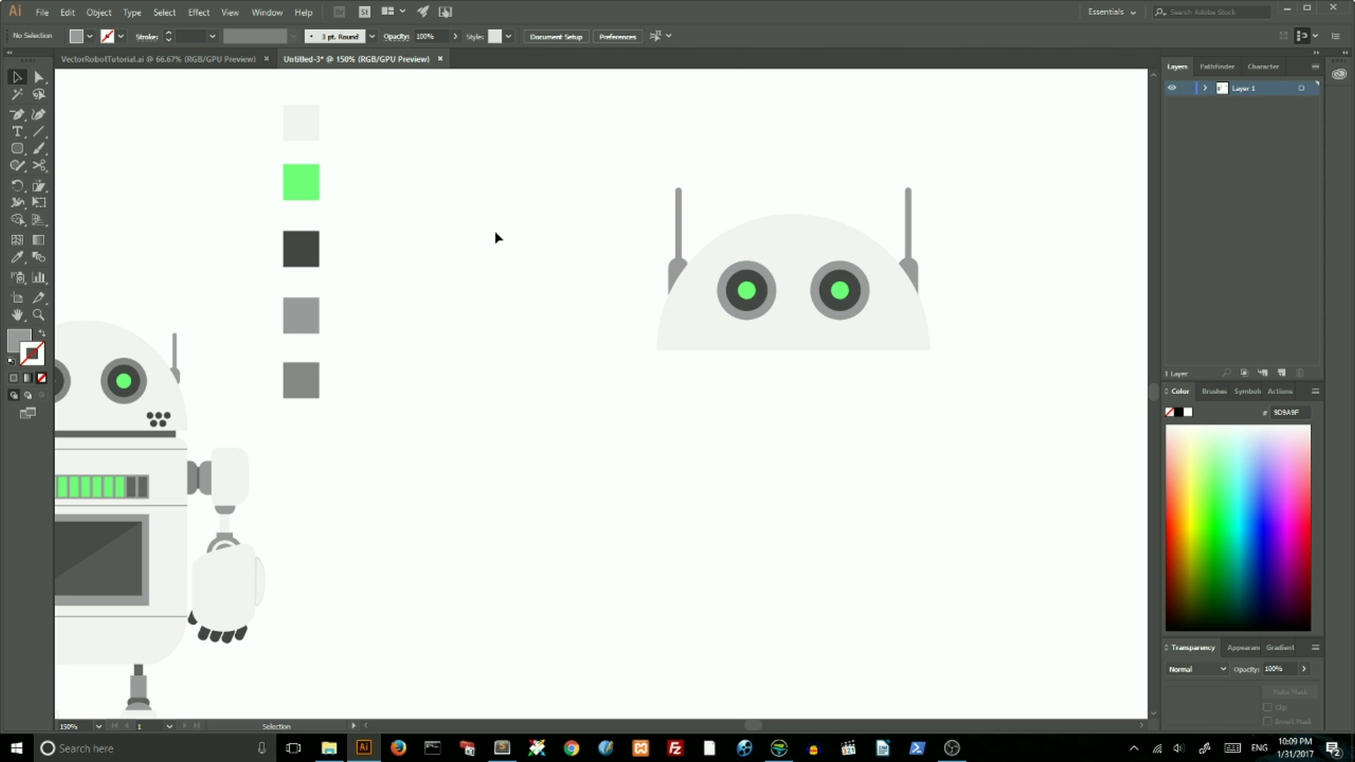
pyautogui.moveTo(18, 152); pyautogui.dragTo(67, 182)
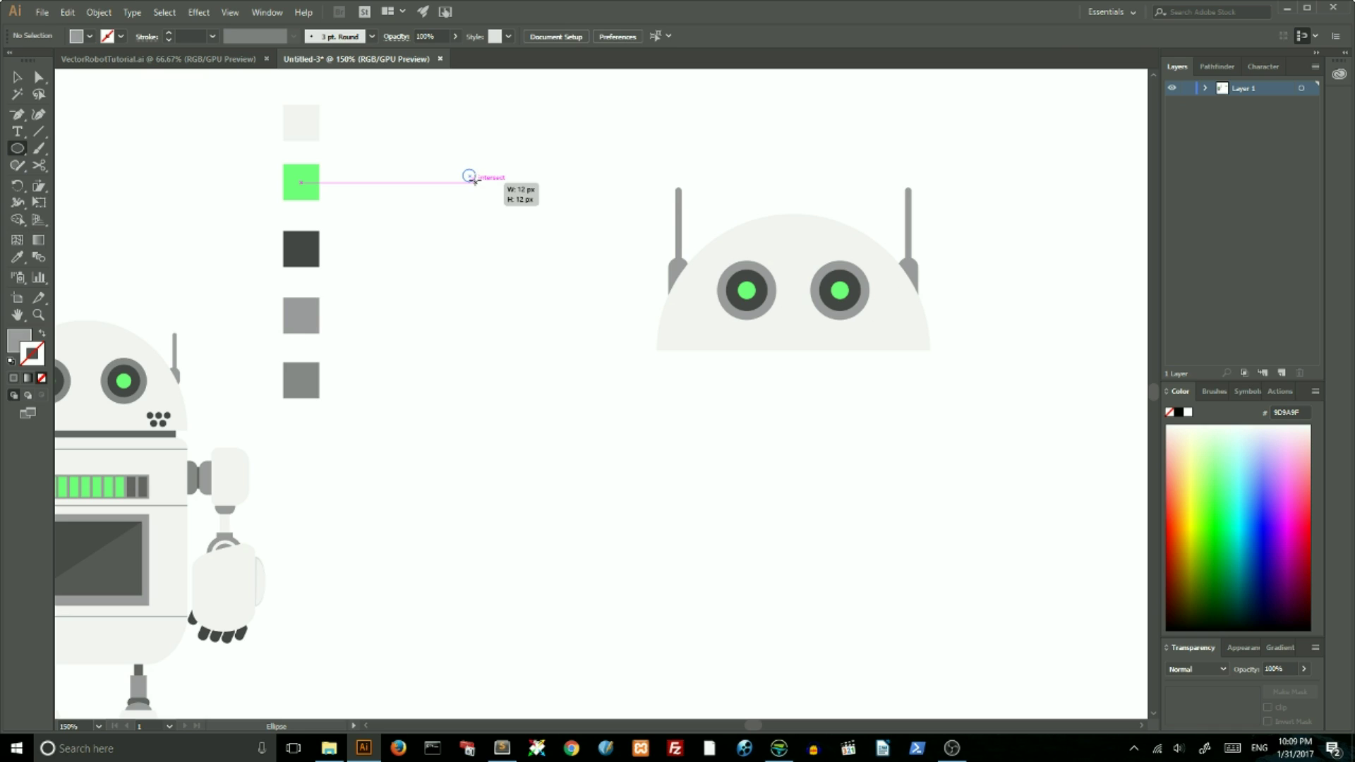
# - Make 8 px dots arranged in a row of three and a row of two, grouping each row
pyautogui.moveTo(474, 181); pyautogui.dragTo(475, 181)
pyautogui.press('ctrl')
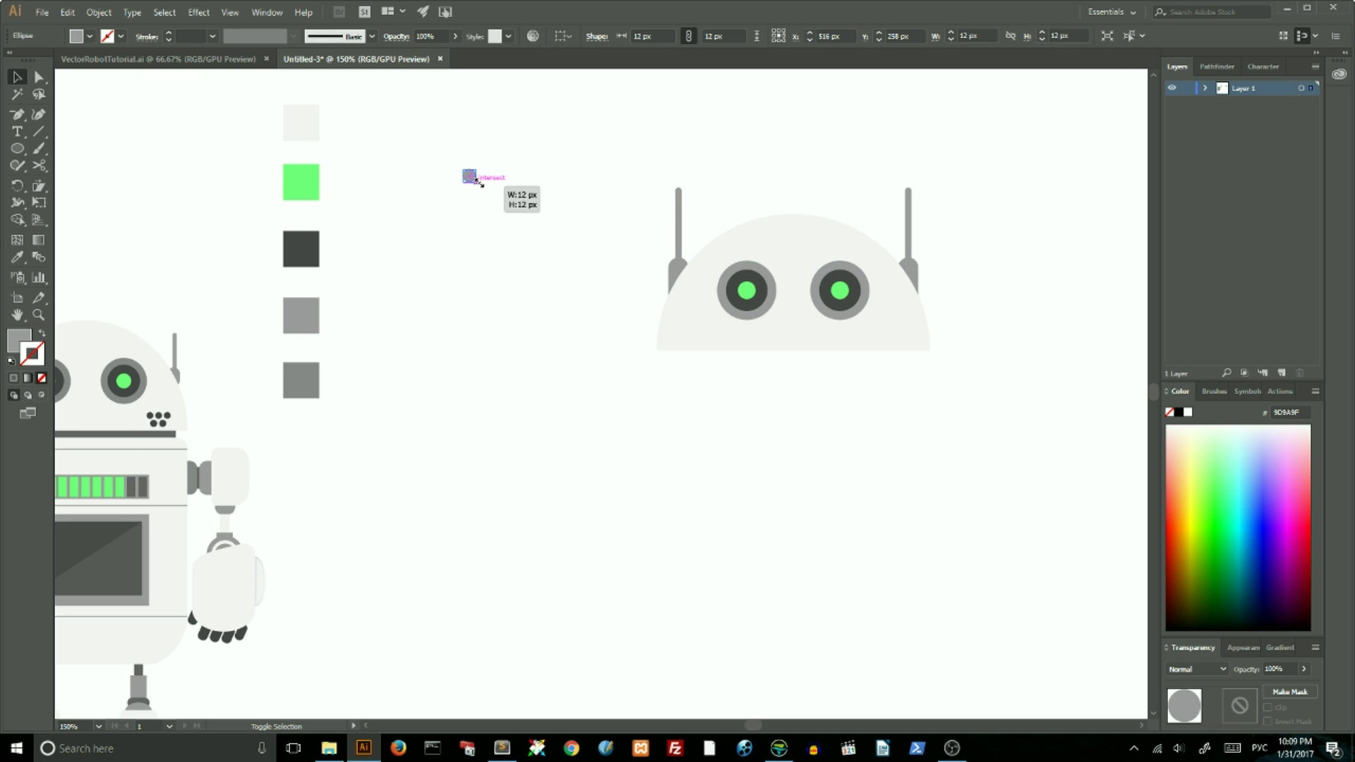
pyautogui.moveTo(476, 181); pyautogui.dragTo(497, 179)
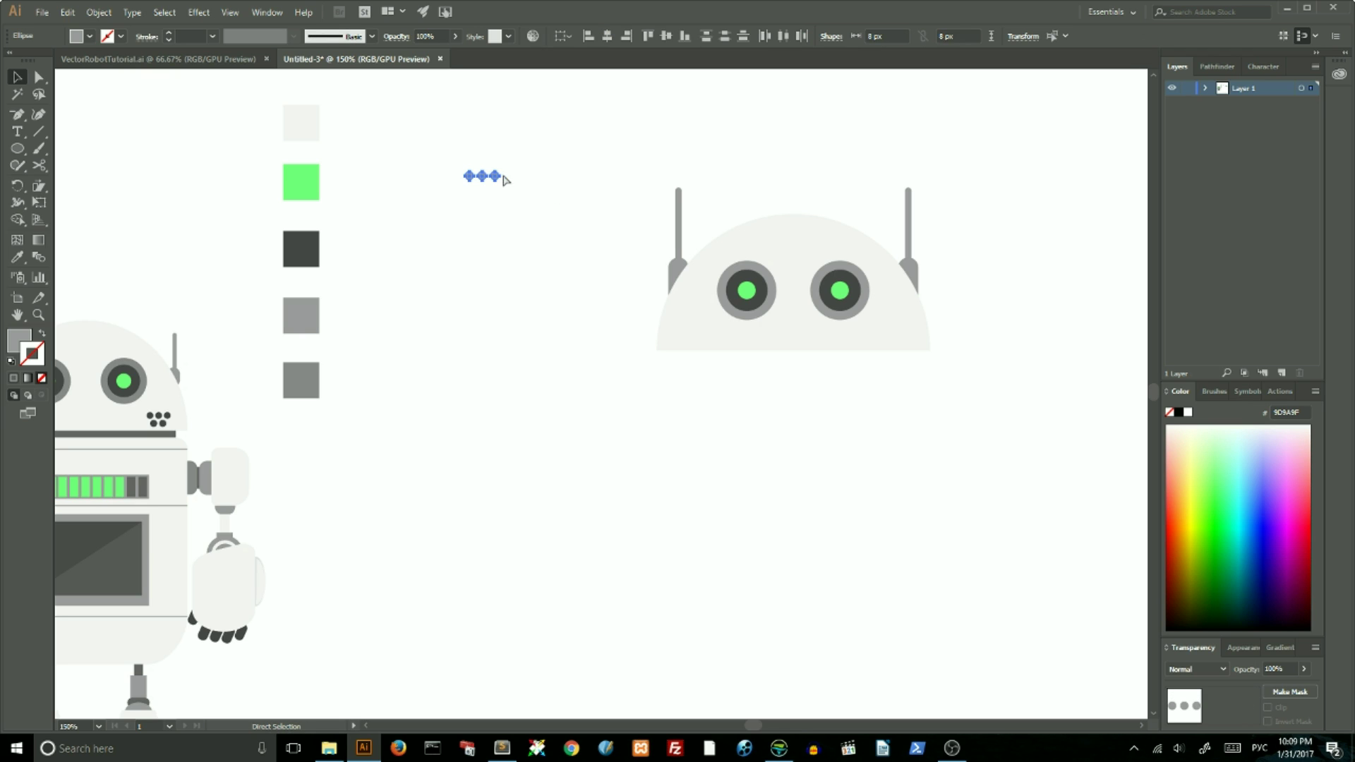
pyautogui.moveTo(494, 180)
pyautogui.mouseDown()
pyautogui.moveTo(471, 179)
pyautogui.moveTo(506, 210)
pyautogui.mouseUp()
pyautogui.rightClick(471, 179)
pyautogui.click(506, 260)
pyautogui.rightClick(487, 187)
pyautogui.click(508, 293)
# - Fill the five dots dark, place them at the head's lower left, and copy them to the lower right
pyautogui.moveTo(422, 139); pyautogui.dragTo(502, 199)
pyautogui.press('i')
pyautogui.click(309, 246)
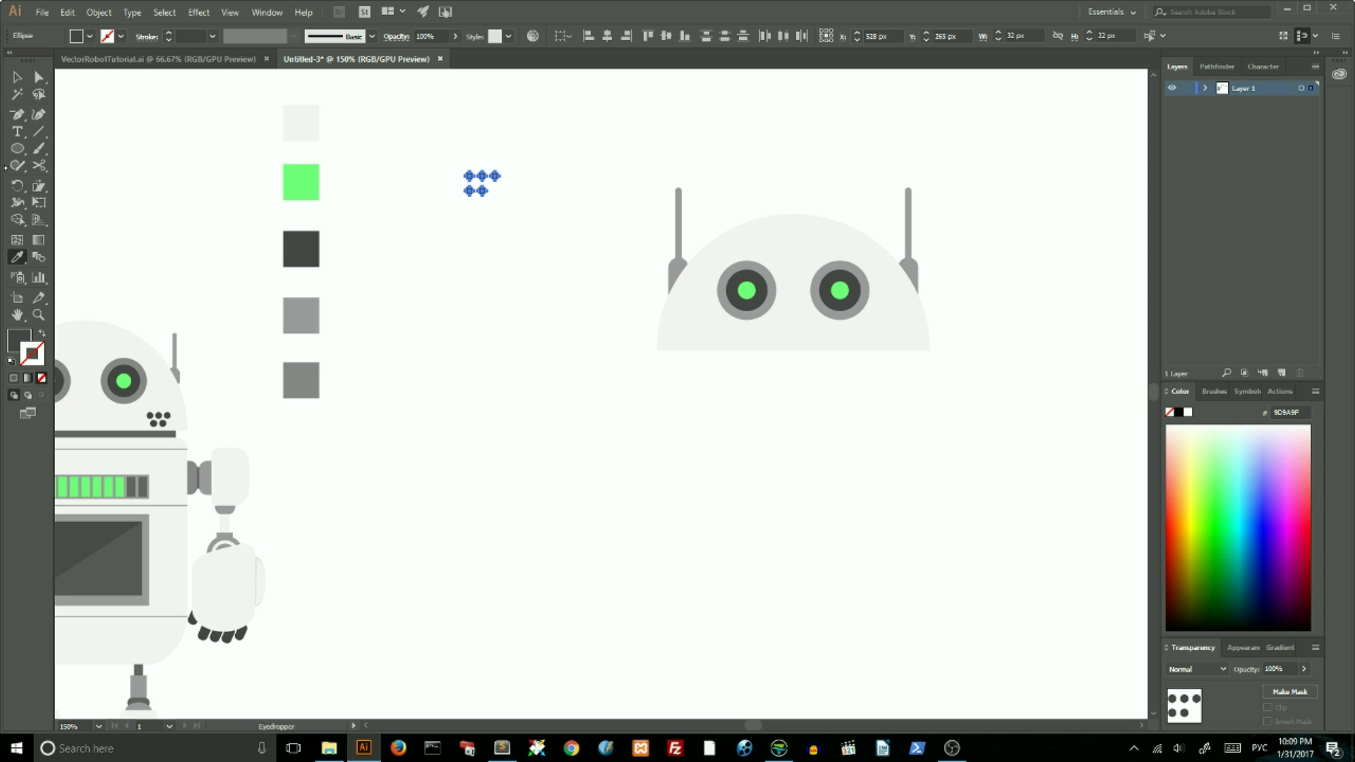
pyautogui.click(17, 78)
pyautogui.moveTo(424, 142); pyautogui.dragTo(605, 230)
pyautogui.rightClick(484, 186)
pyautogui.moveTo(480, 182)
pyautogui.mouseDown()
pyautogui.moveTo(698, 333)
pyautogui.moveTo(922, 348)
pyautogui.mouseUp()
pyautogui.click(929, 372)
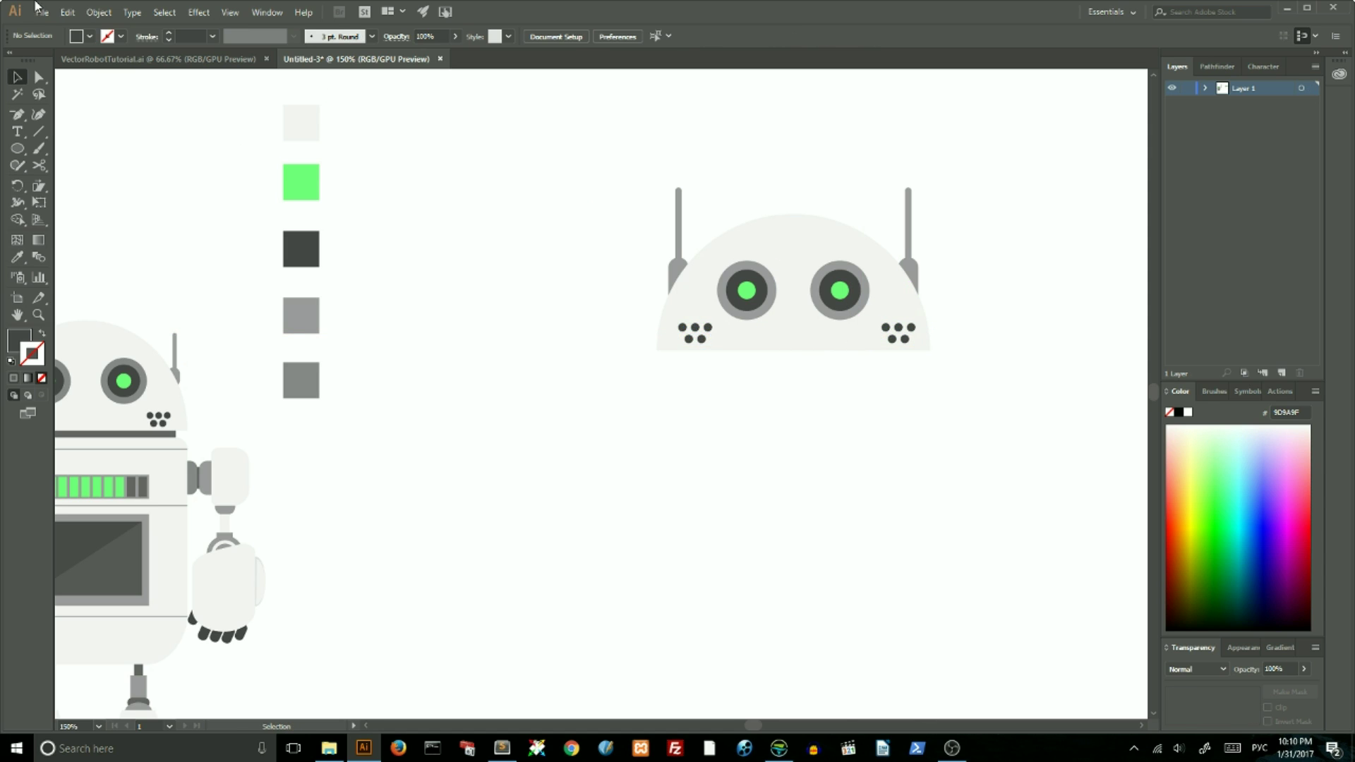
# - Draw a thin grey bar under the dome head
pyautogui.moveTo(18, 152); pyautogui.dragTo(70, 146)
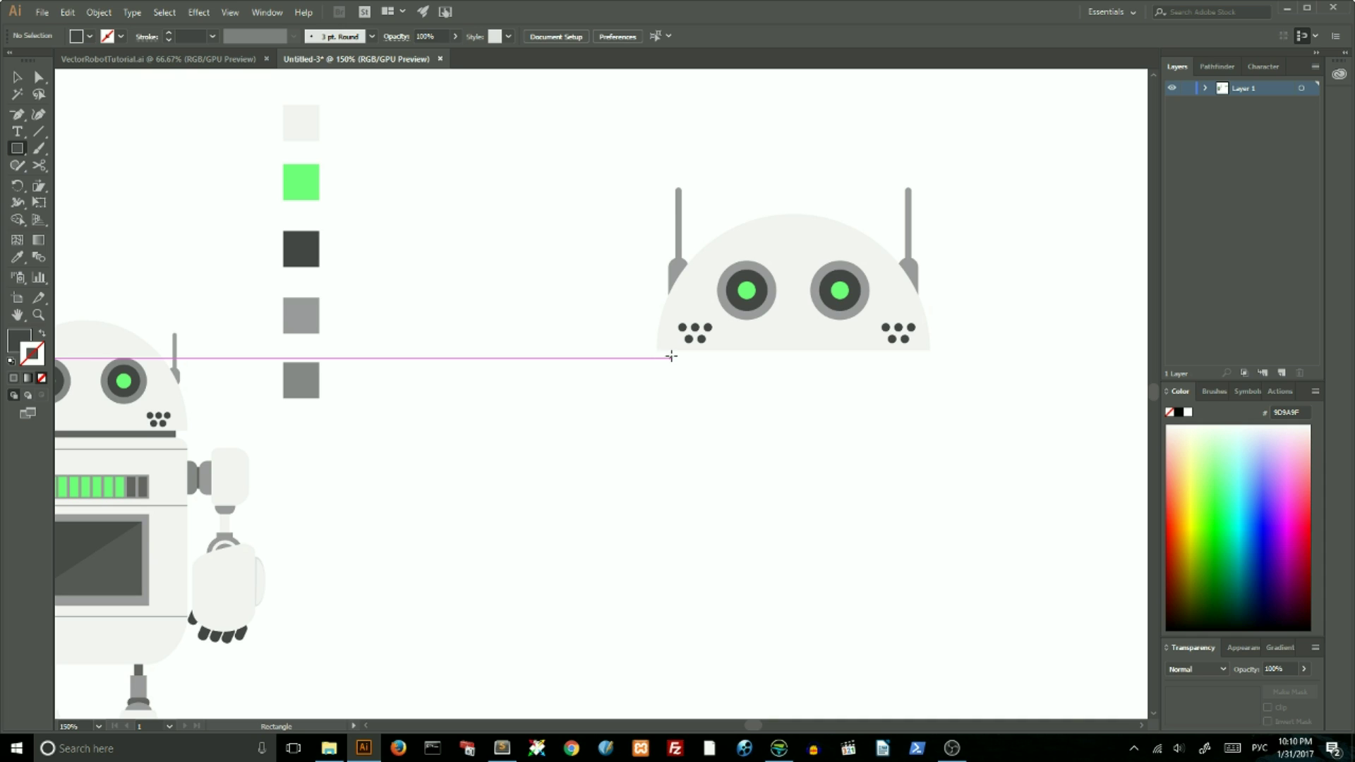
pyautogui.moveTo(671, 351); pyautogui.dragTo(915, 358)
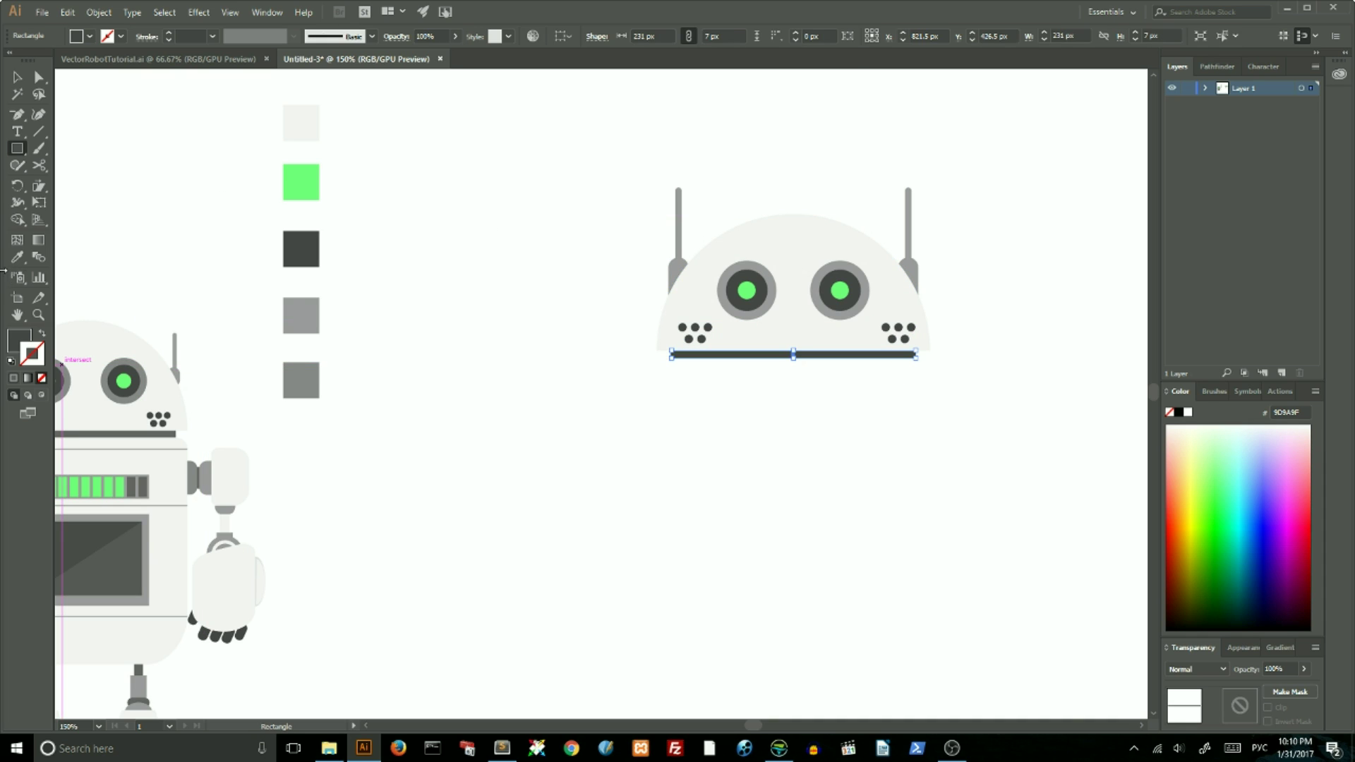
pyautogui.press('i')
pyautogui.click(311, 381)
pyautogui.press('v')
pyautogui.click(471, 265)
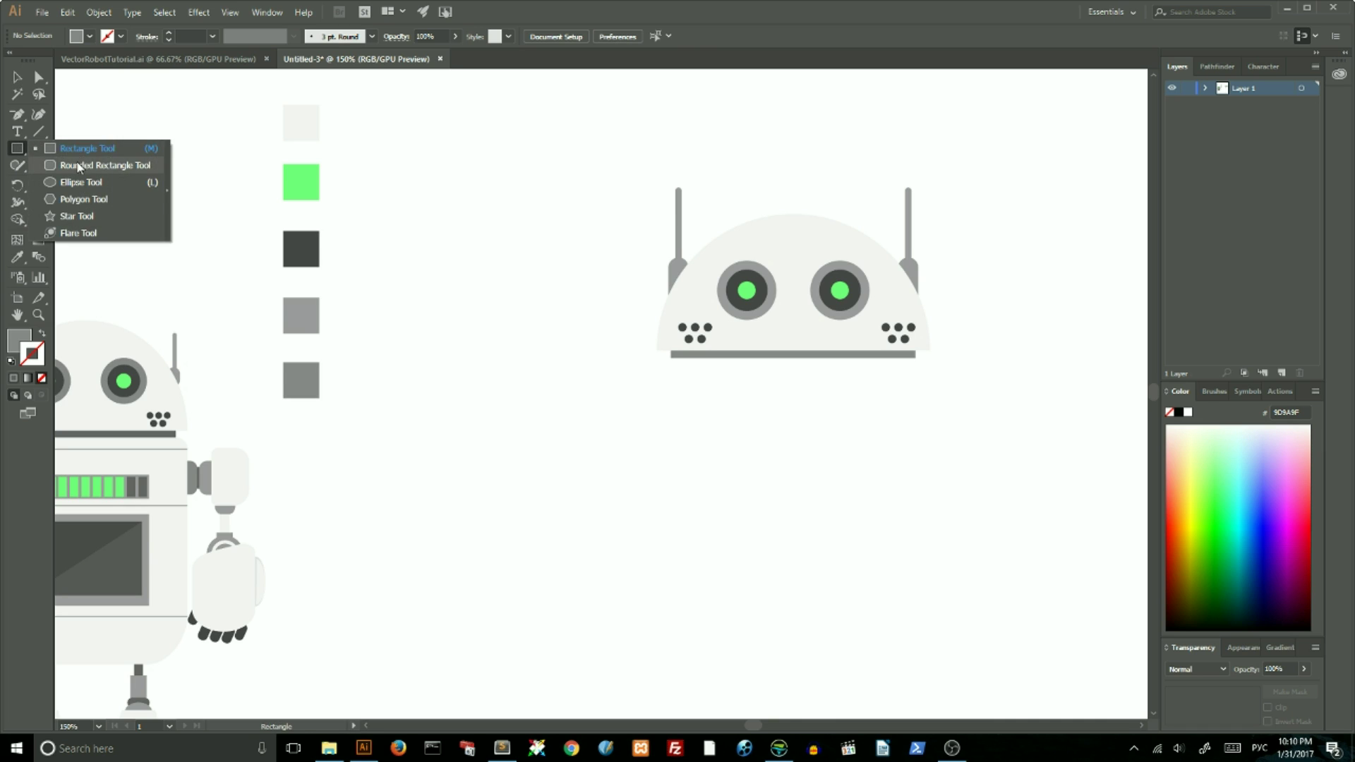
# - Draw a large rounded rectangle for the body filled light grey
pyautogui.moveTo(19, 149); pyautogui.dragTo(77, 160)
pyautogui.moveTo(545, 403); pyautogui.dragTo(797, 648)
pyautogui.press('i')
pyautogui.click(301, 89)
pyautogui.press('a')
pyautogui.click(432, 512)
# - Move the body up beneath the dome head and widen it to 258 px
pyautogui.click(790, 635)
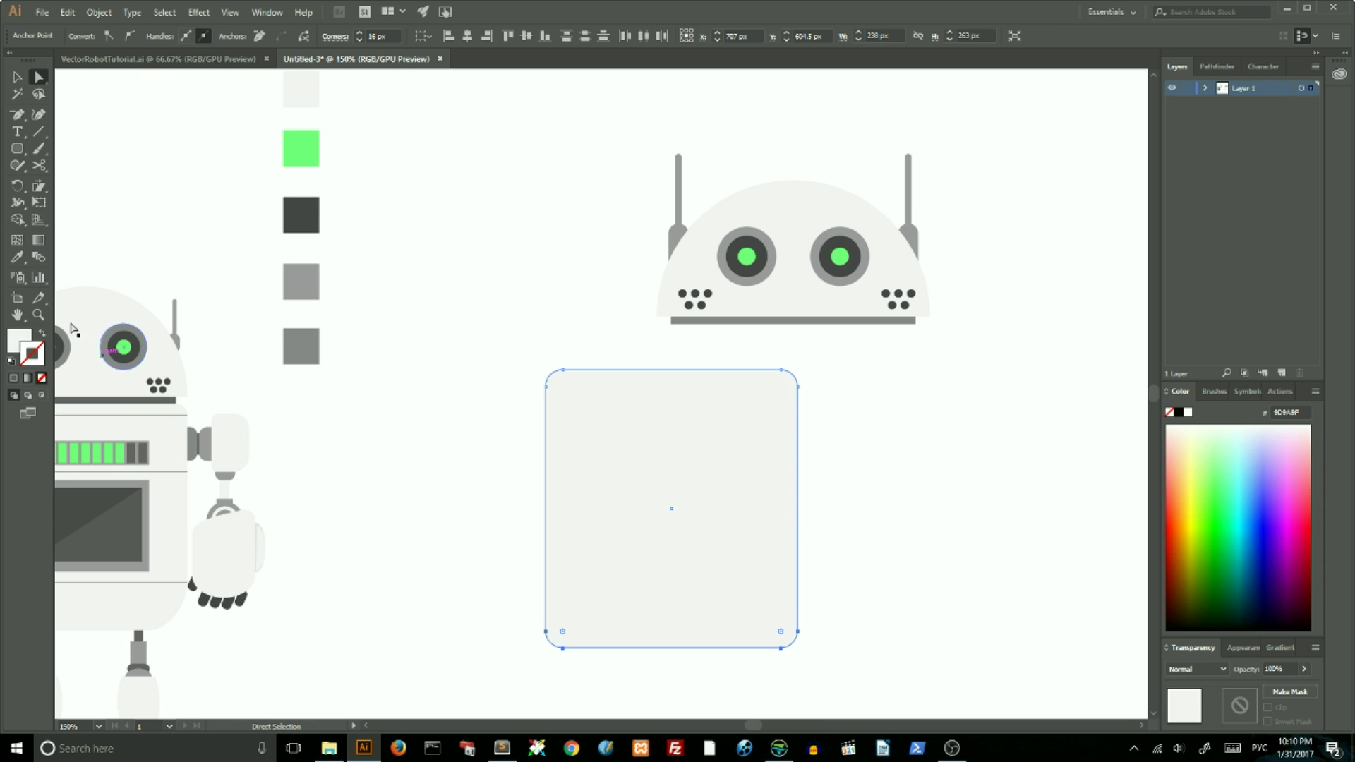
pyautogui.moveTo(784, 634); pyautogui.dragTo(726, 574)
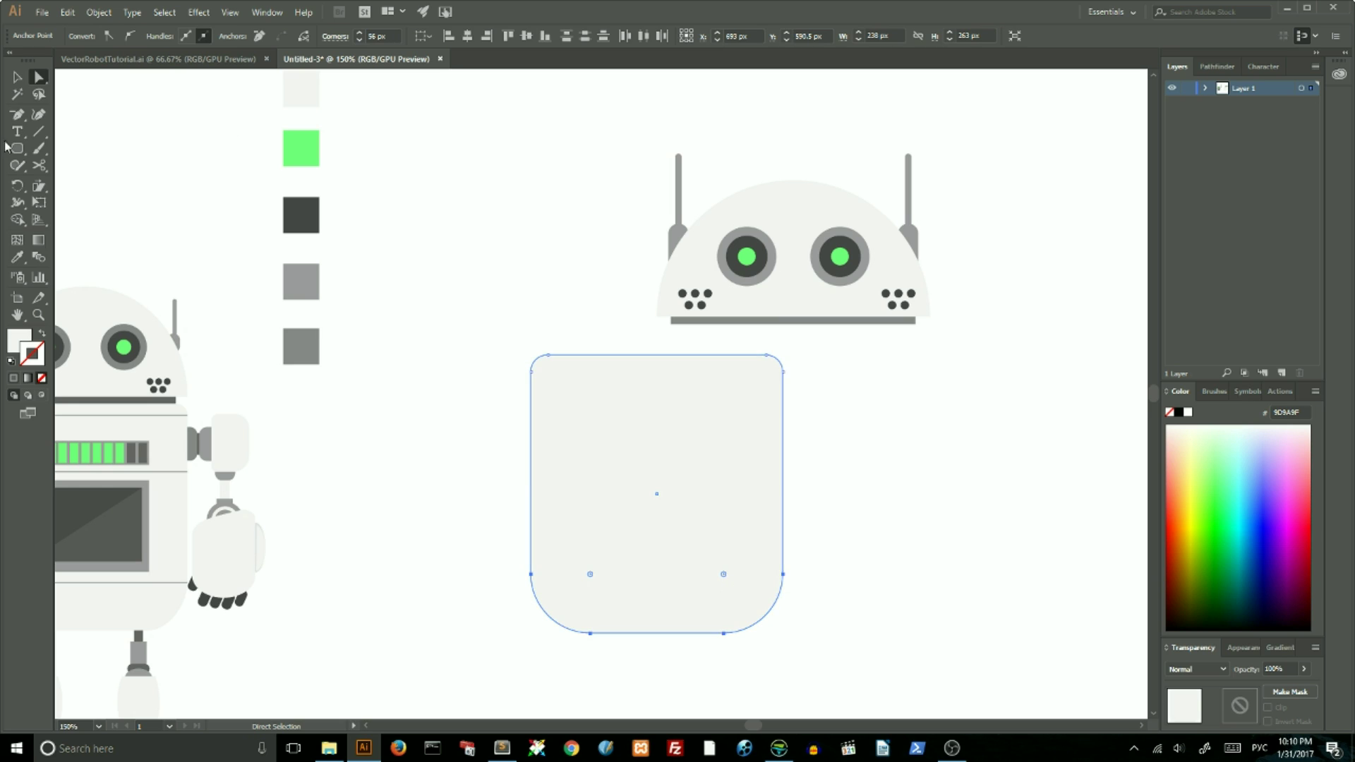
pyautogui.press('v')
pyautogui.moveTo(676, 413); pyautogui.dragTo(770, 390)
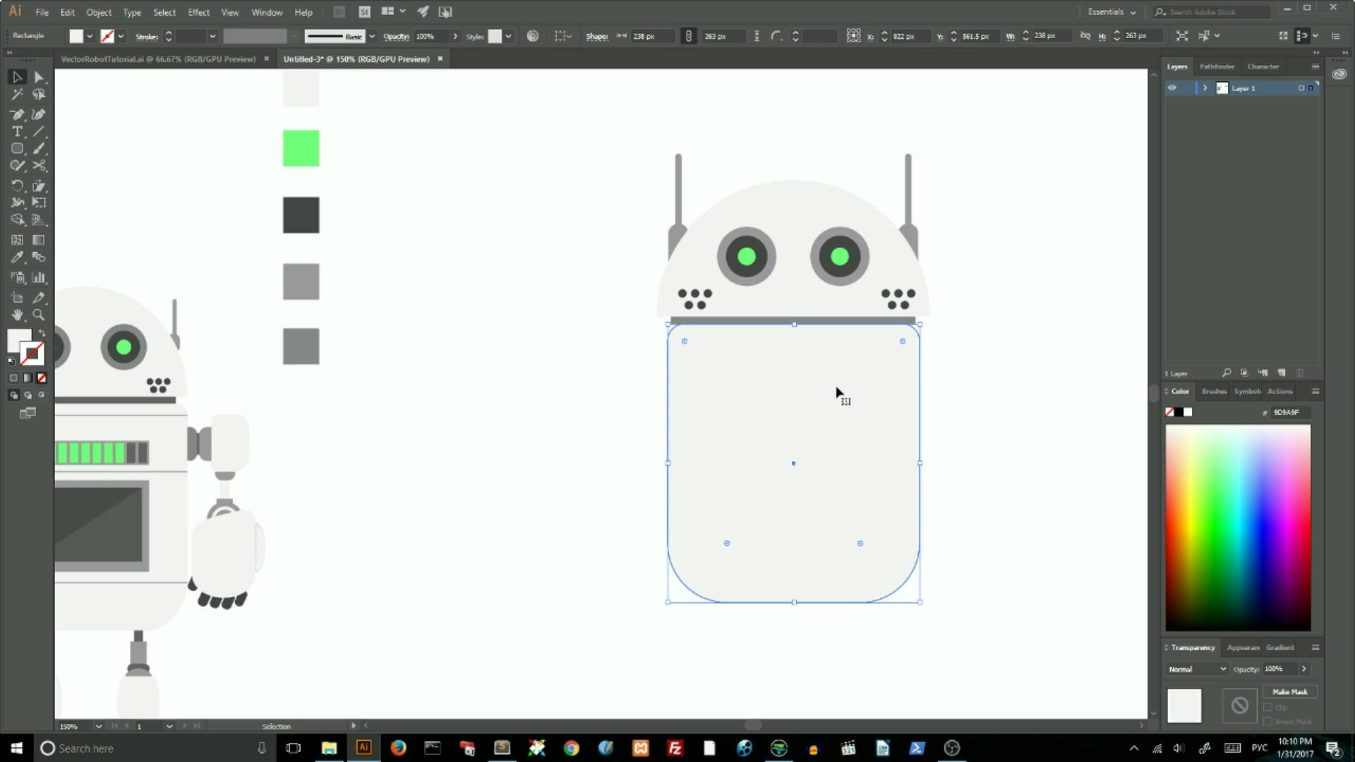
pyautogui.moveTo(923, 466); pyautogui.dragTo(930, 462)
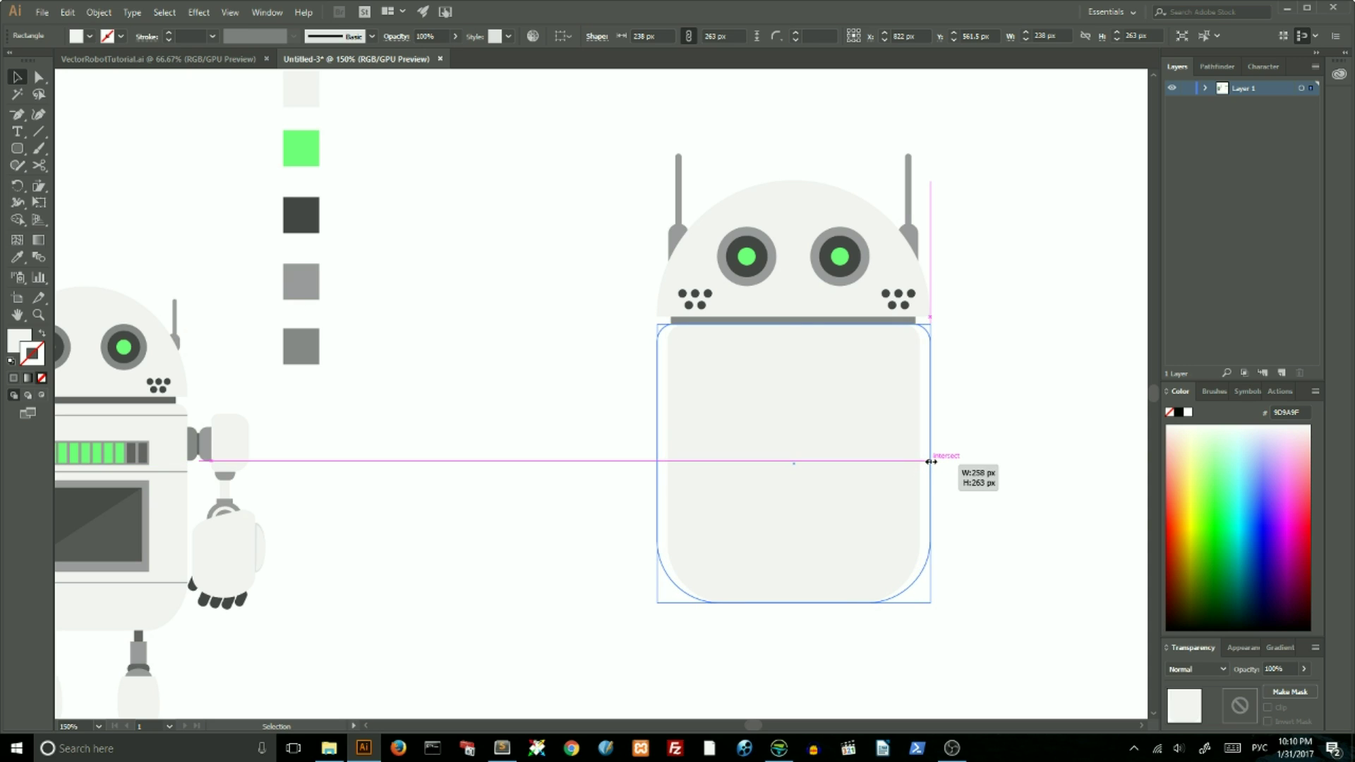
pyautogui.click(1000, 409)
# - Run thin grey 1 pt horizontal lines across the body
pyautogui.press('\\')
pyautogui.moveTo(657, 346)
pyautogui.mouseDown()
pyautogui.moveTo(930, 346)
pyautogui.moveTo(856, 387)
pyautogui.moveTo(868, 549)
pyautogui.mouseUp()
pyautogui.click(14, 377)
pyautogui.press('v')
pyautogui.click(1003, 474)
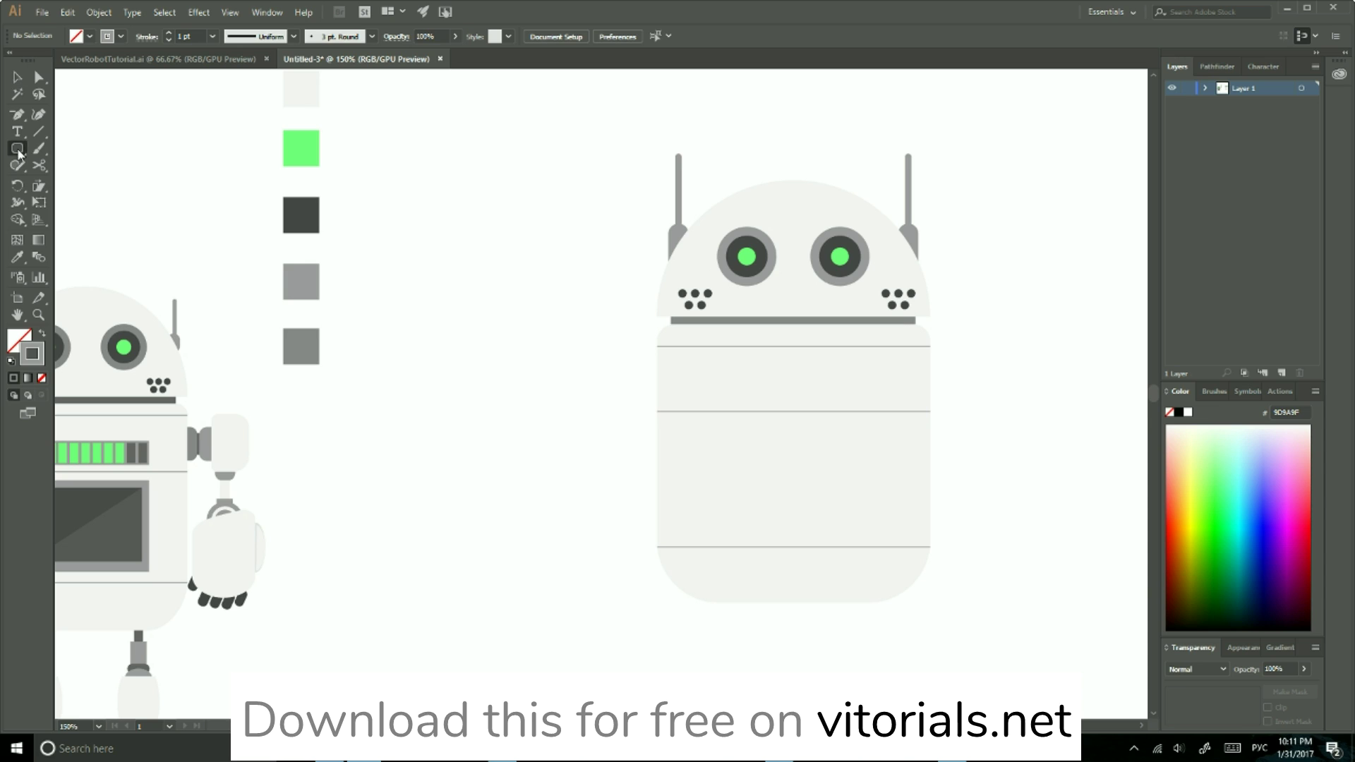
# - Draw a rectangular grid across the upper chest, flattened into a thin medium-grey strip
pyautogui.moveTo(38, 131); pyautogui.dragTo(106, 182)
pyautogui.moveTo(695, 379); pyautogui.dragTo(878, 452)
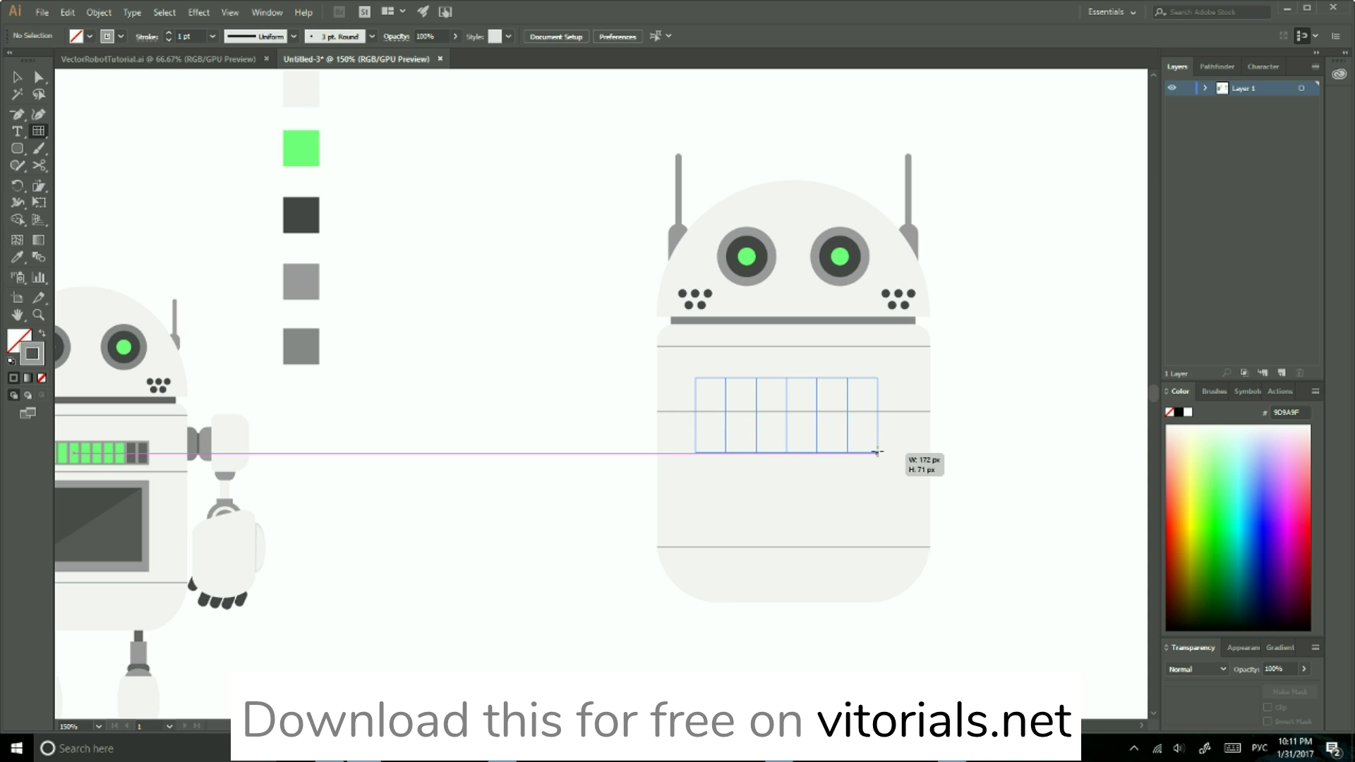
pyautogui.moveTo(877, 452); pyautogui.dragTo(870, 407)
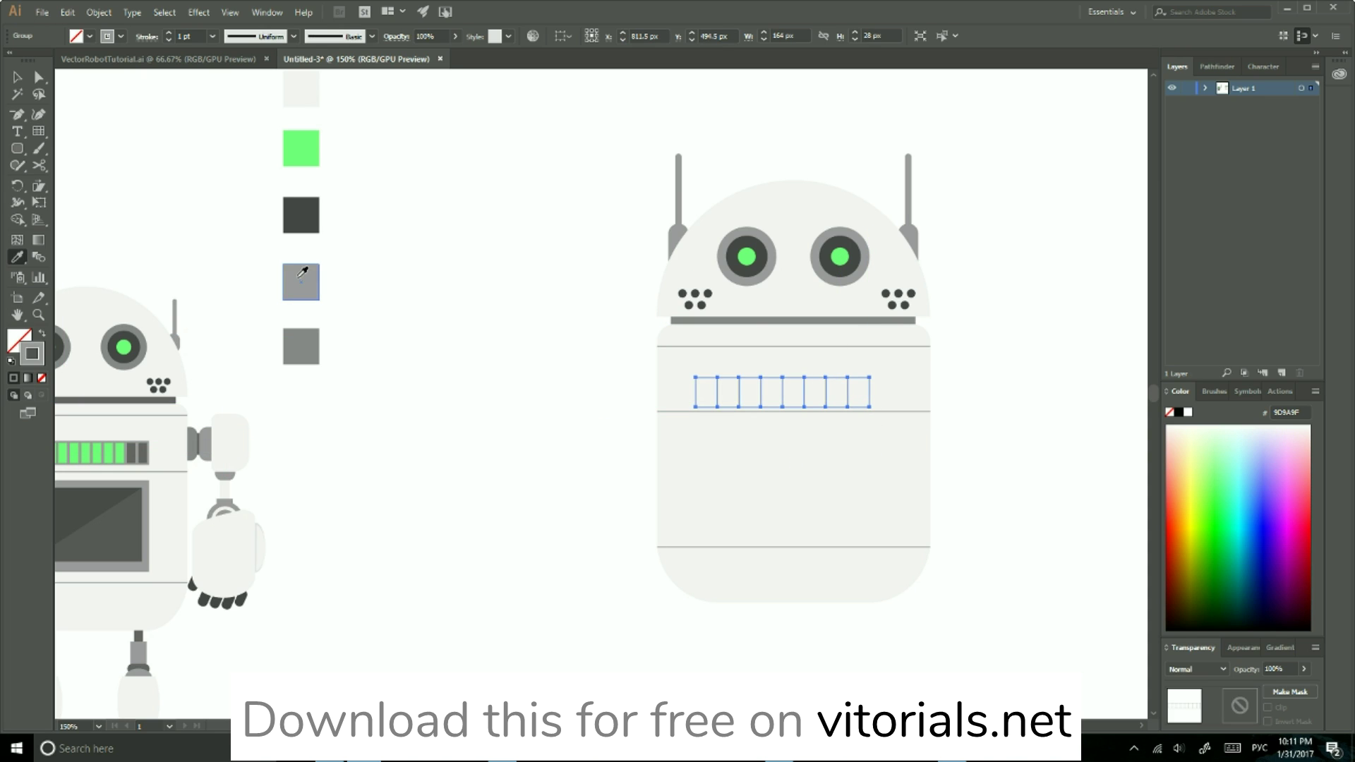
pyautogui.click(302, 350)
pyautogui.click(13, 379)
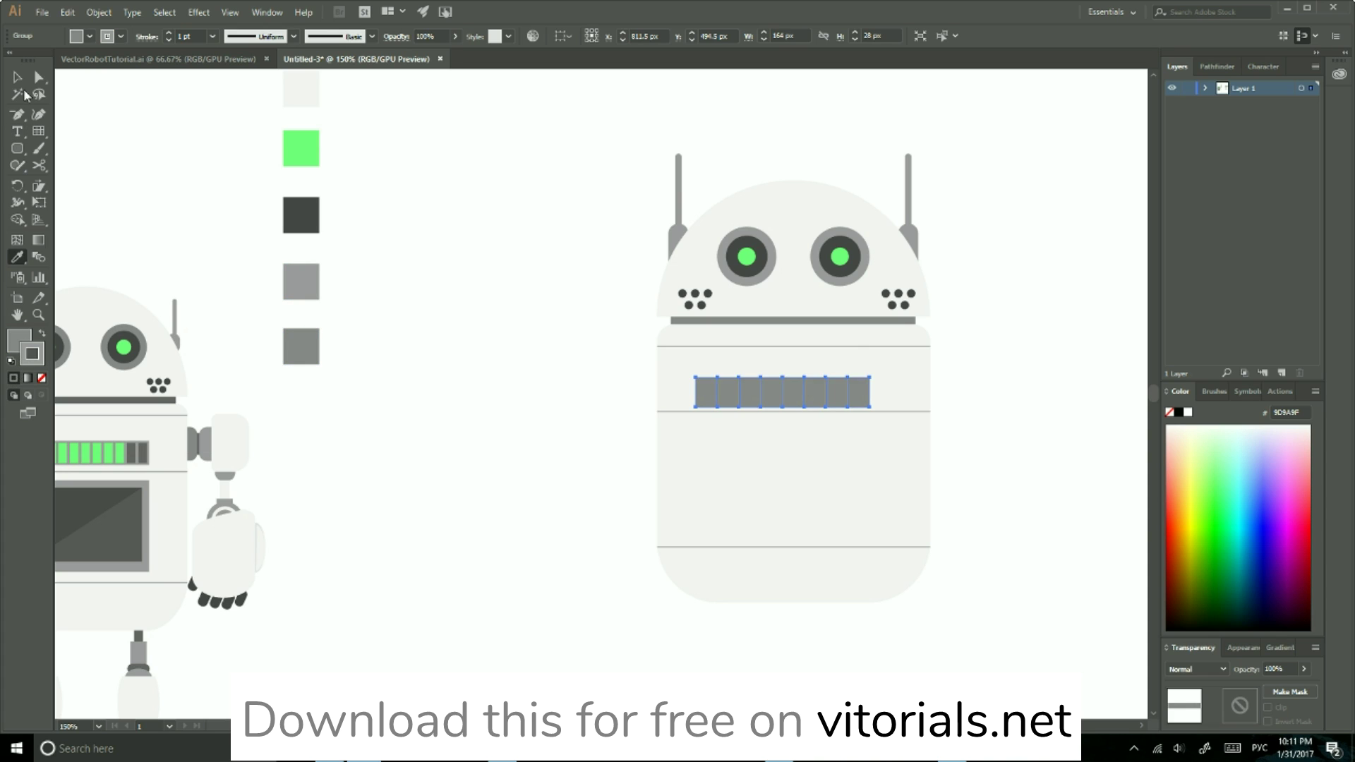
# - Apply the grey swatch colour to the grid's outline, then centre and narrow the grid
pyautogui.click(291, 289)
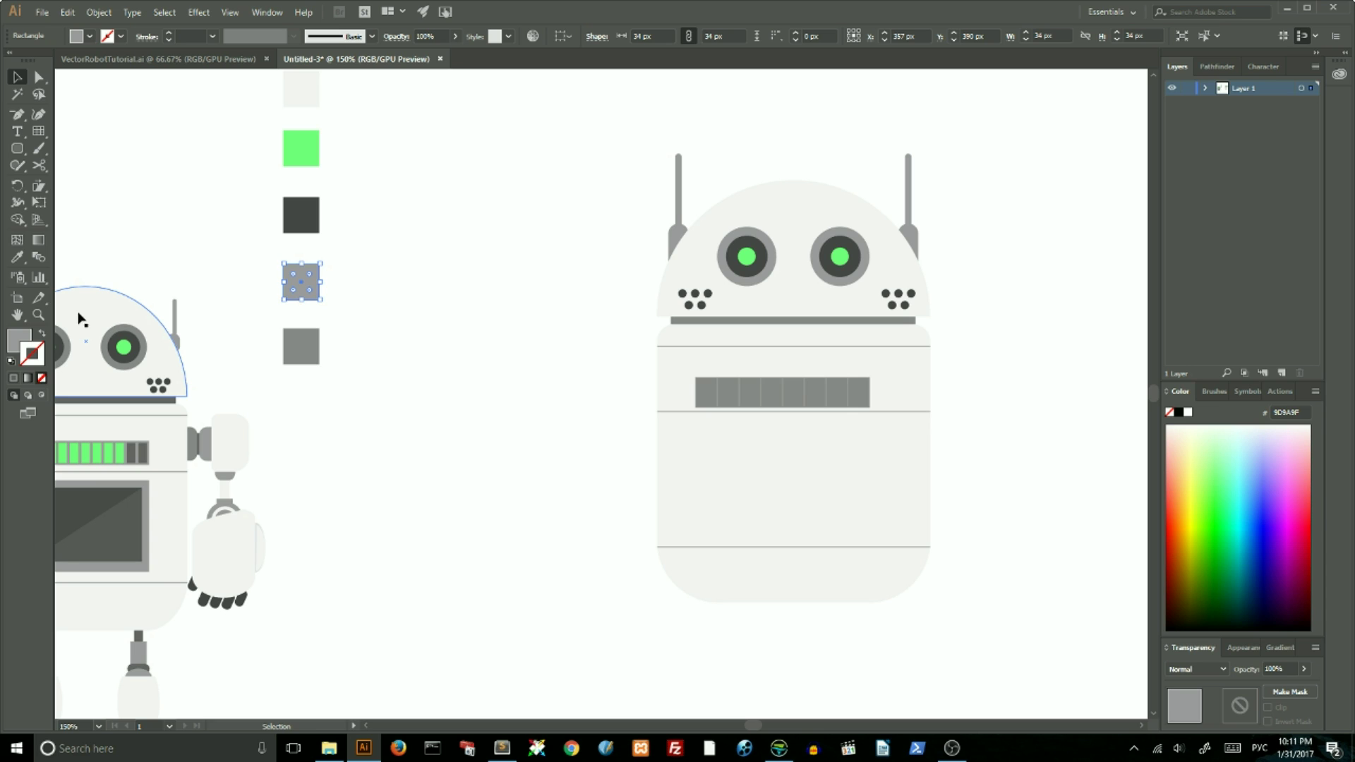
pyautogui.doubleClick(24, 343)
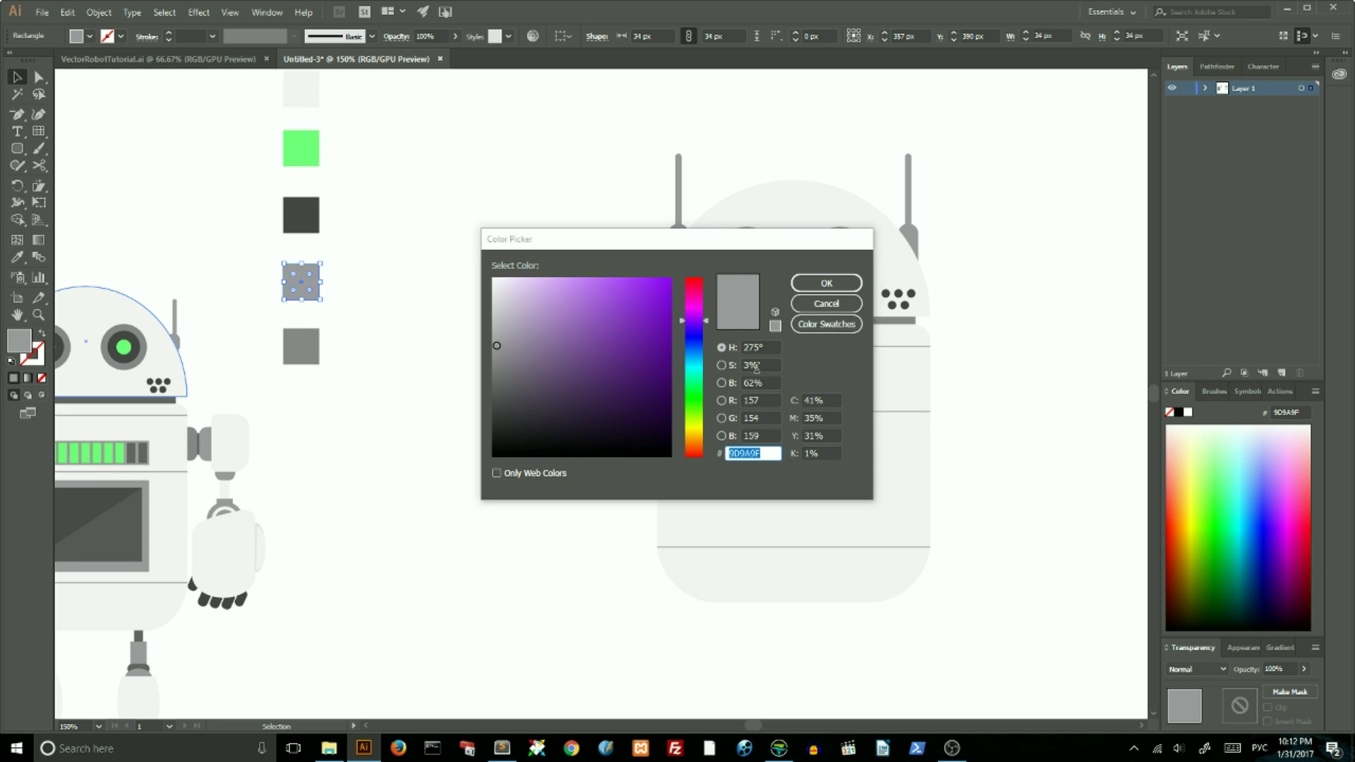
pyautogui.click(811, 281)
pyautogui.click(769, 389)
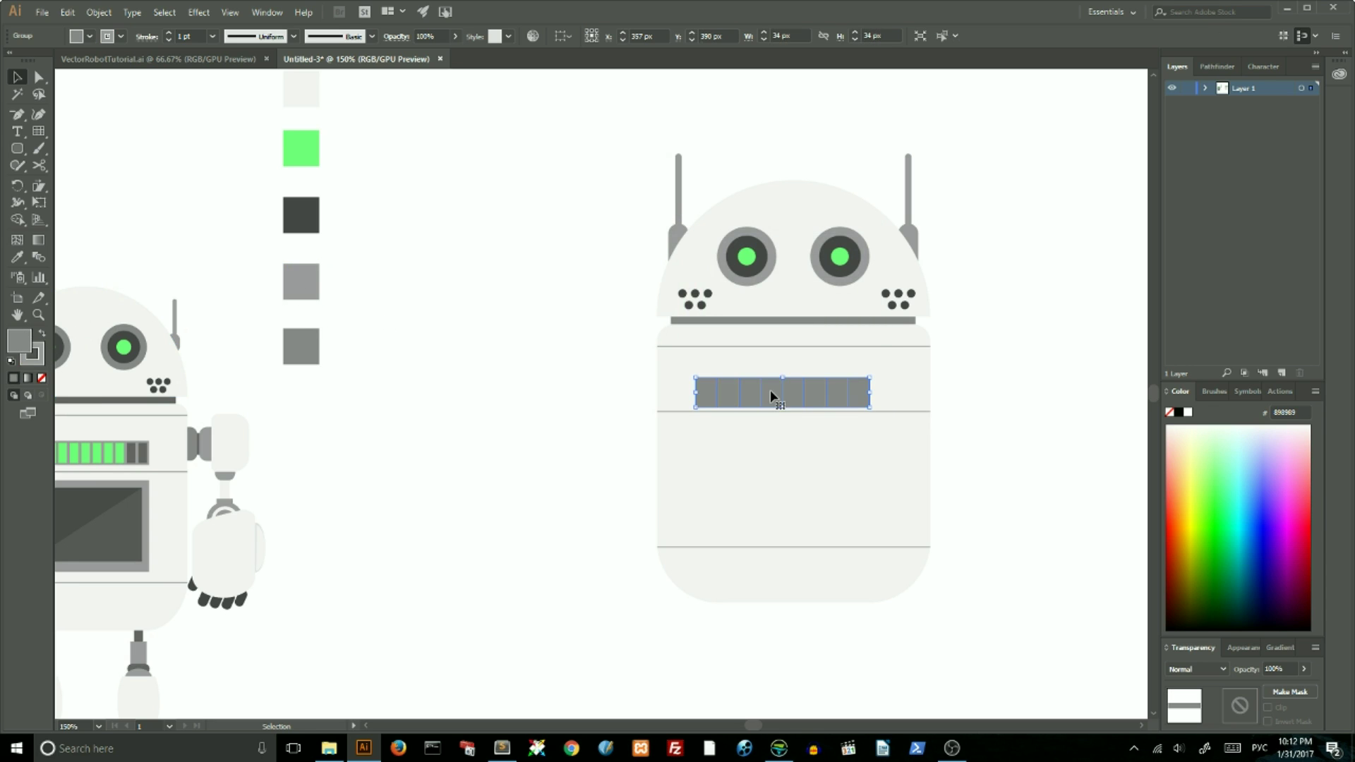
pyautogui.doubleClick(30, 366)
pyautogui.press('Return')
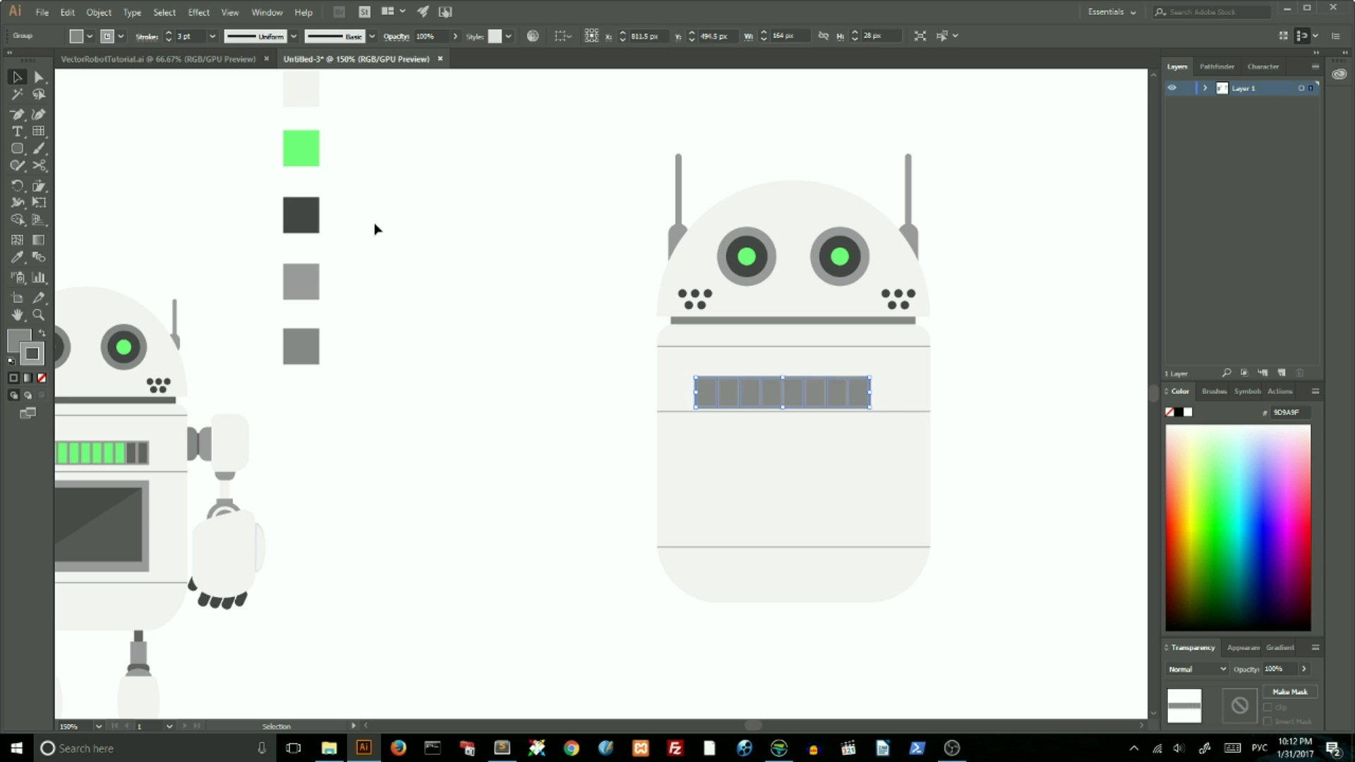
pyautogui.moveTo(820, 395); pyautogui.dragTo(868, 393)
# - Ungroup the grid and group the left cells as a separate set
pyautogui.click(17, 219)
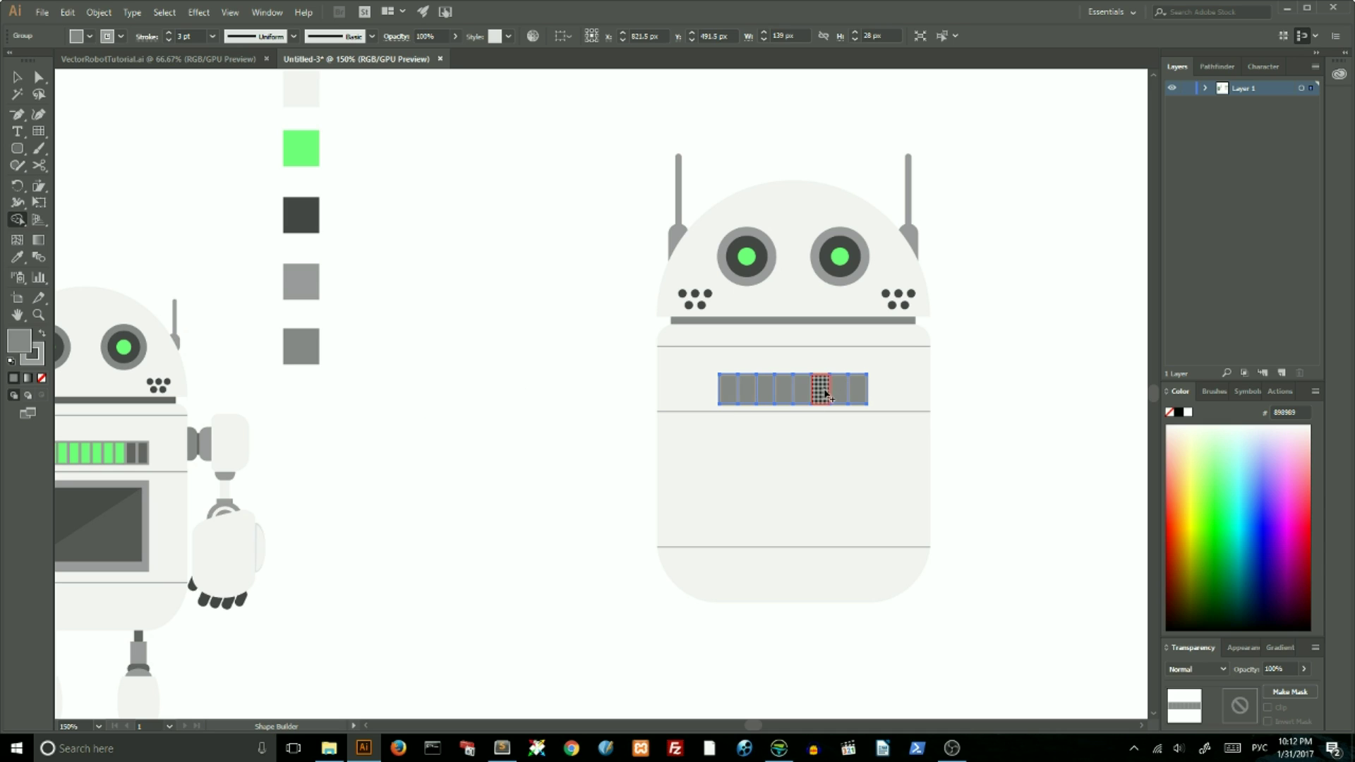
pyautogui.press('v')
pyautogui.rightClick(743, 387)
pyautogui.press('Escape')
pyautogui.moveTo(705, 403); pyautogui.dragTo(770, 399)
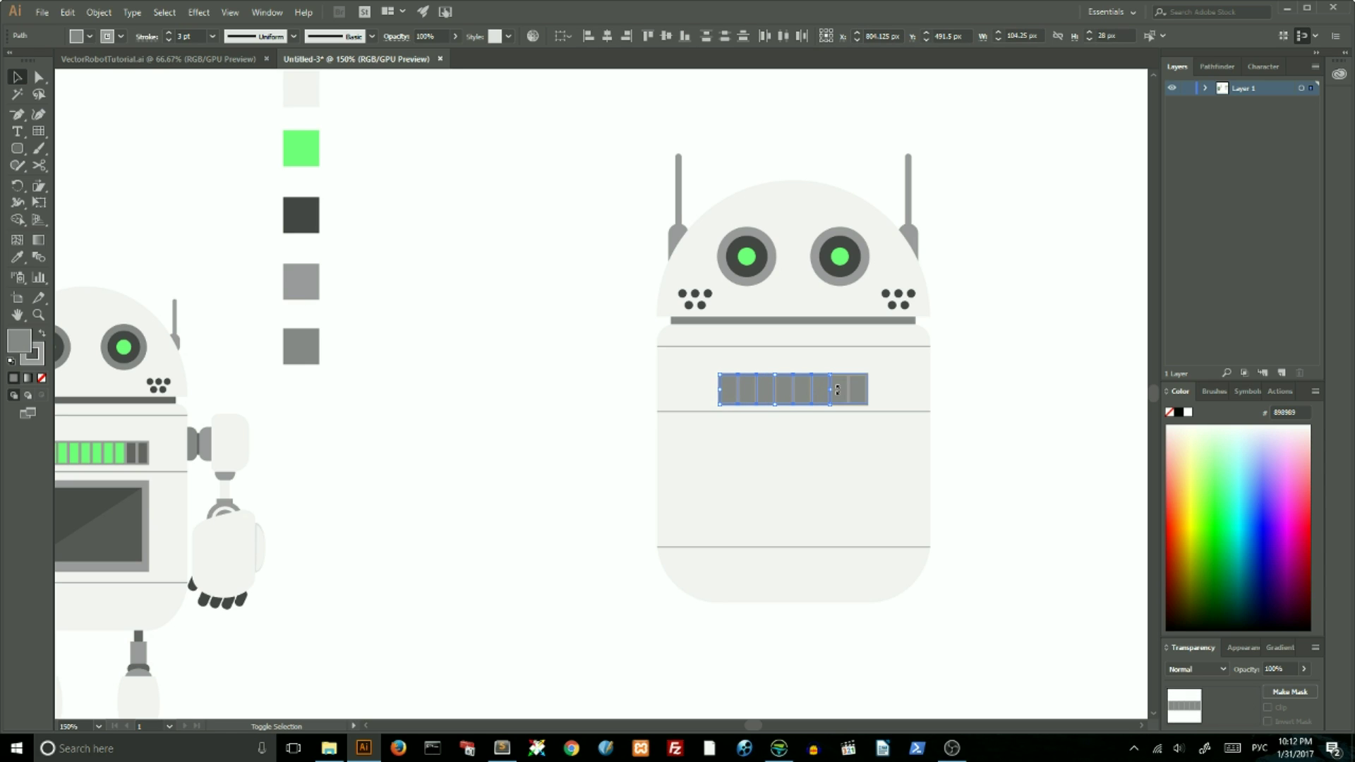
pyautogui.click(18, 257)
pyautogui.click(297, 151)
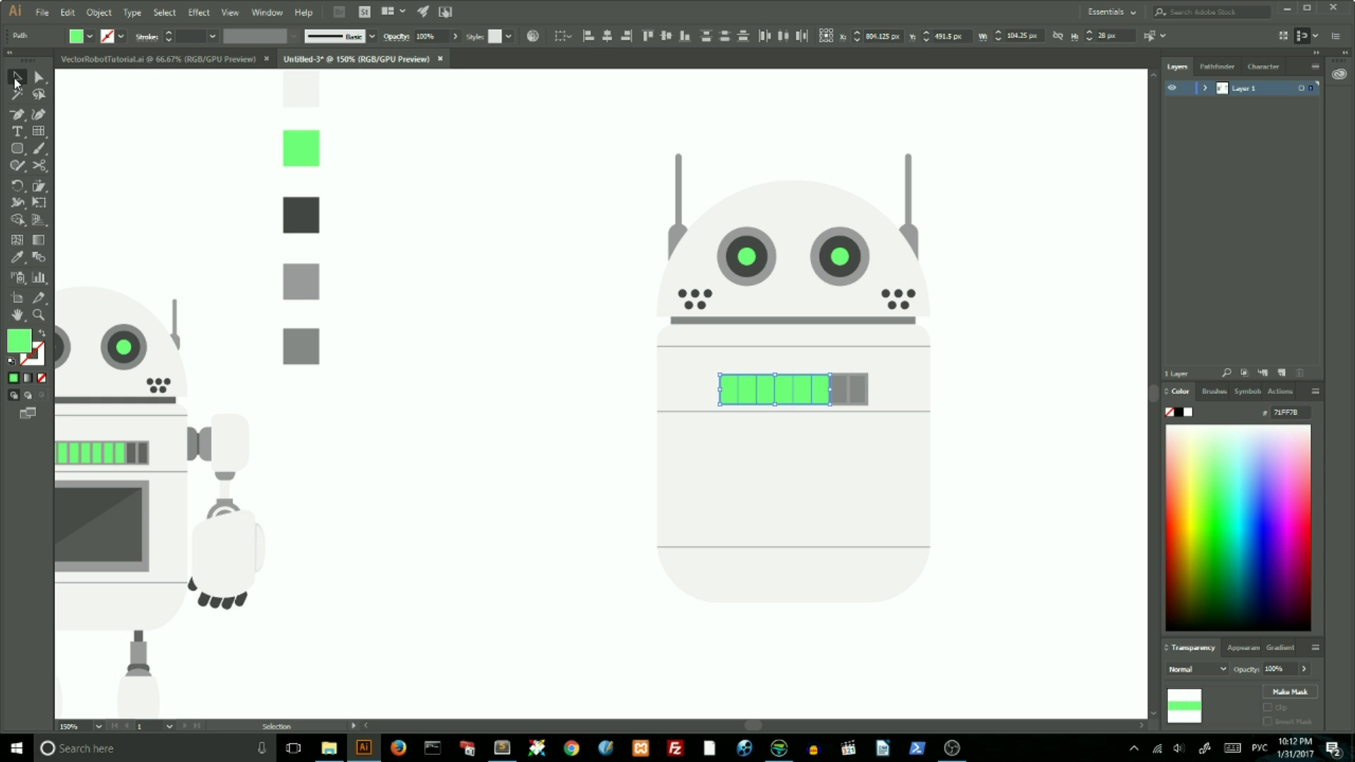
pyautogui.hotkey('ctrl', 'z')
pyautogui.rightClick(854, 405)
pyautogui.click(875, 477)
# - Fill the left cell group with the swatch green
pyautogui.click(293, 156)
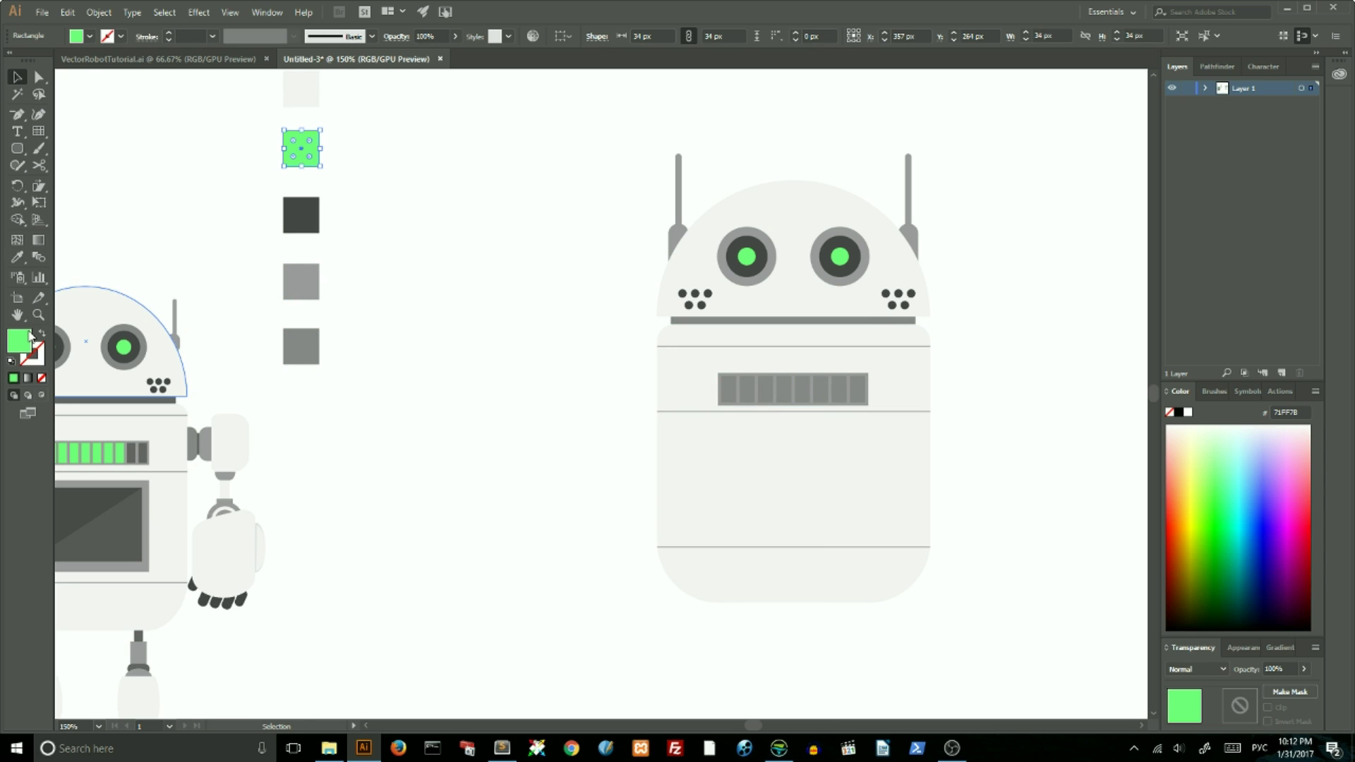
pyautogui.doubleClick(28, 339)
pyautogui.click(823, 281)
pyautogui.click(734, 398)
pyautogui.doubleClick(20, 346)
pyautogui.click(824, 281)
# - Group all the charge bar cells and nudge the bar up slightly
pyautogui.click(994, 230)
pyautogui.click(856, 386)
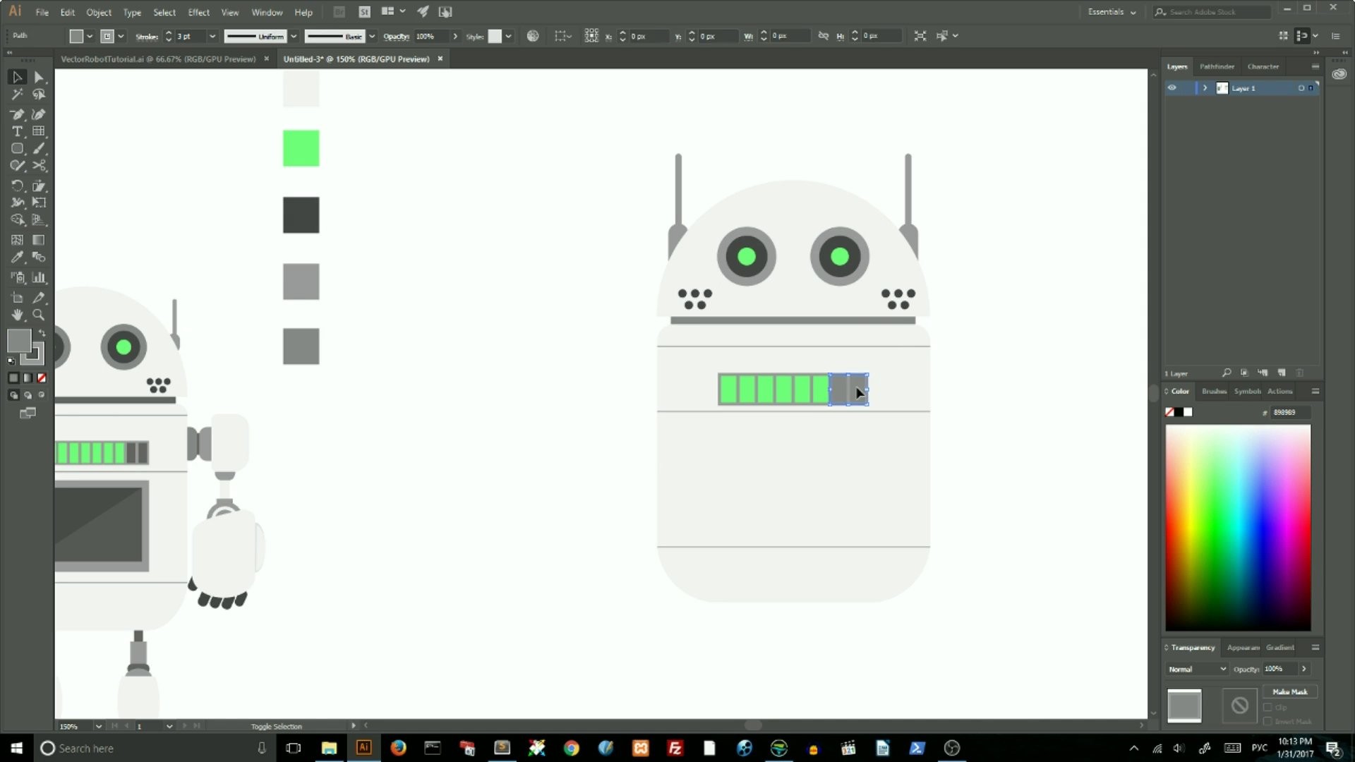
pyautogui.rightClick(875, 387)
pyautogui.click(896, 477)
pyautogui.press('Up')
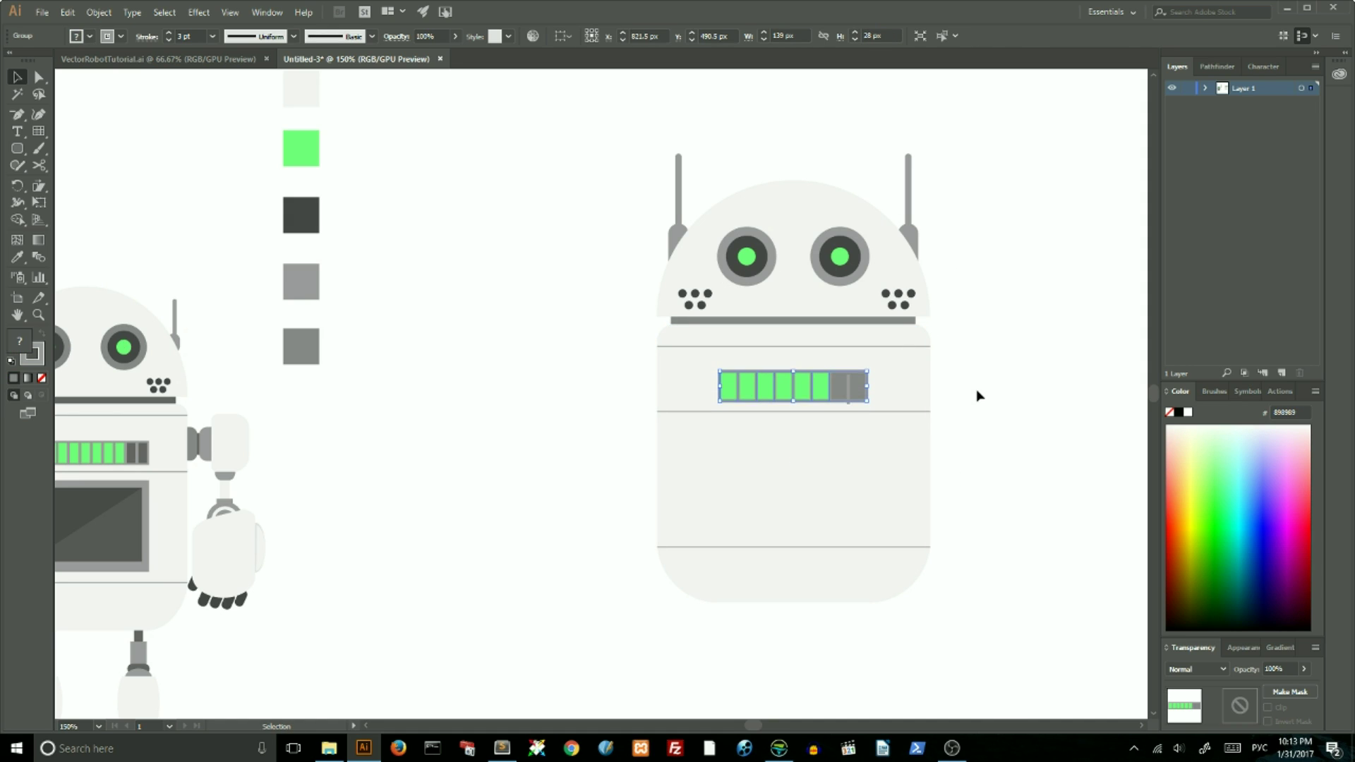
pyautogui.click(979, 395)
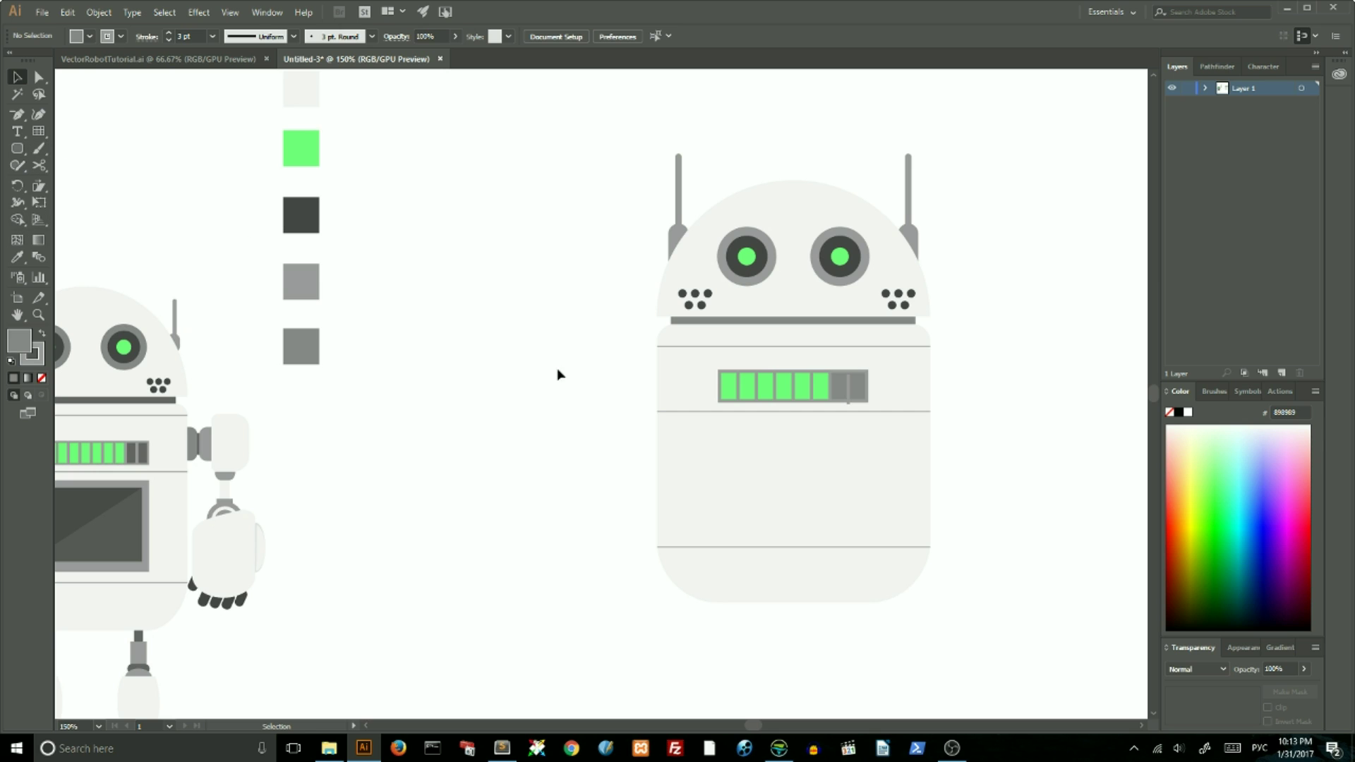
# - Move the robot's body parts onto Layer 2 and draw a screen rectangle on the lower chest
pyautogui.moveTo(696, 385); pyautogui.dragTo(1074, 504)
pyautogui.moveTo(1313, 94); pyautogui.dragTo(1313, 103)
pyautogui.click(1044, 166)
pyautogui.click(17, 148)
pyautogui.click(92, 146)
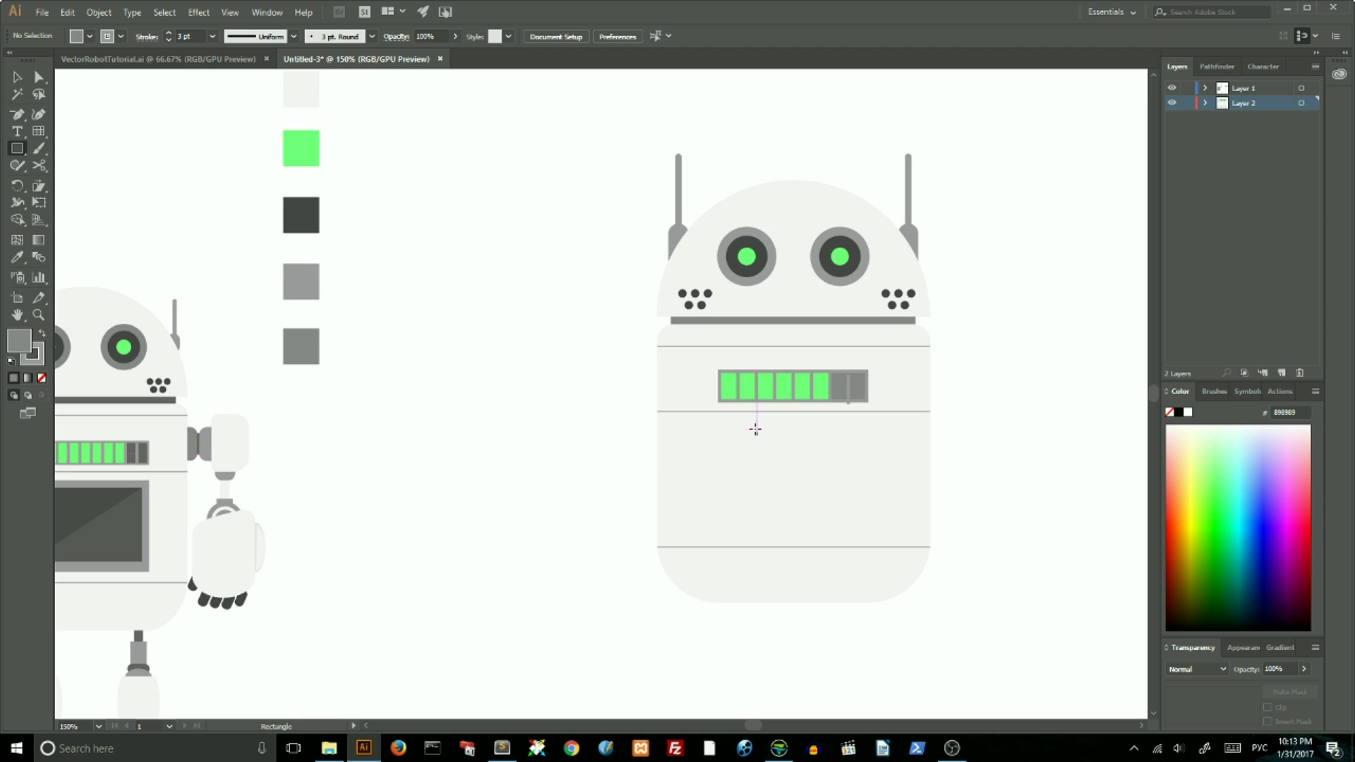
pyautogui.moveTo(721, 422); pyautogui.dragTo(871, 531)
pyautogui.press('v')
pyautogui.click(526, 300)
# - Reorder the screen rectangle within Layer 2 and fill it with dark grey
pyautogui.click(960, 349)
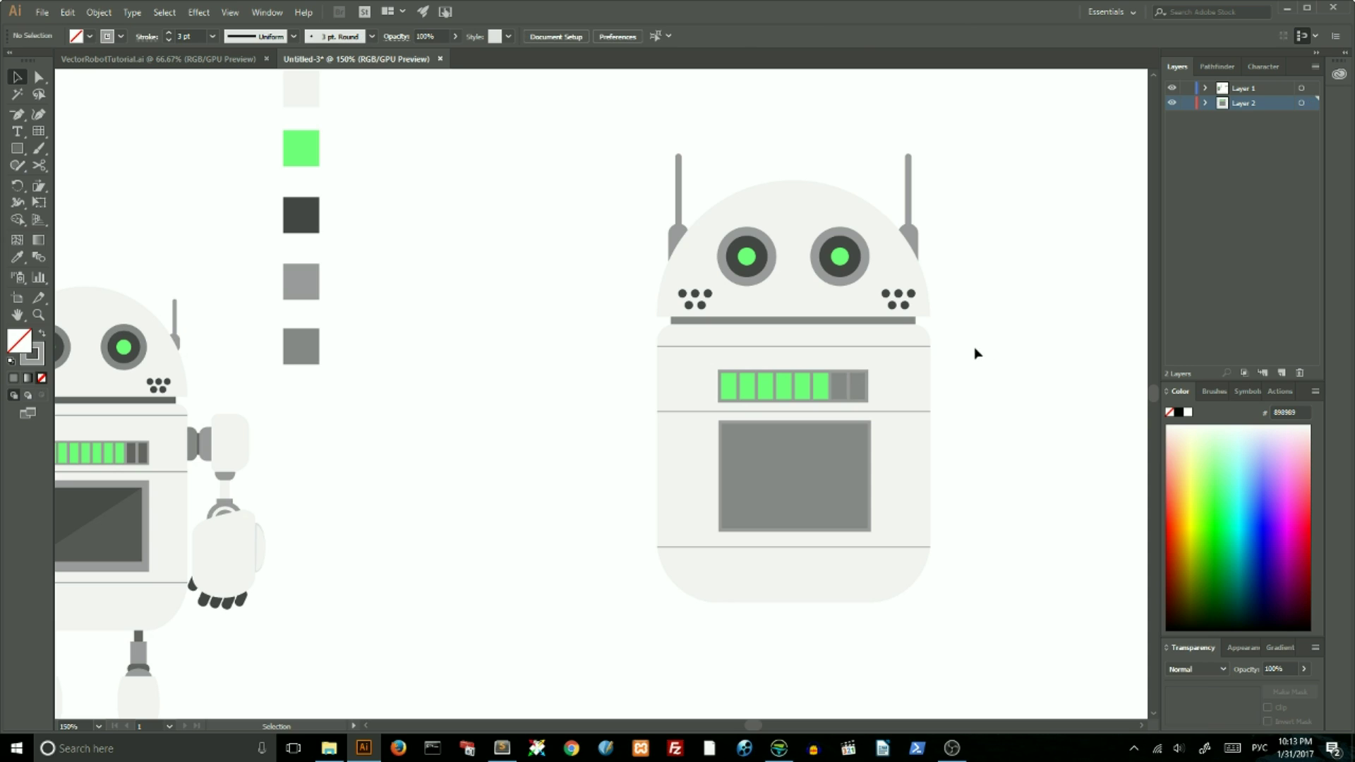
pyautogui.click(878, 400)
pyautogui.click(1206, 103)
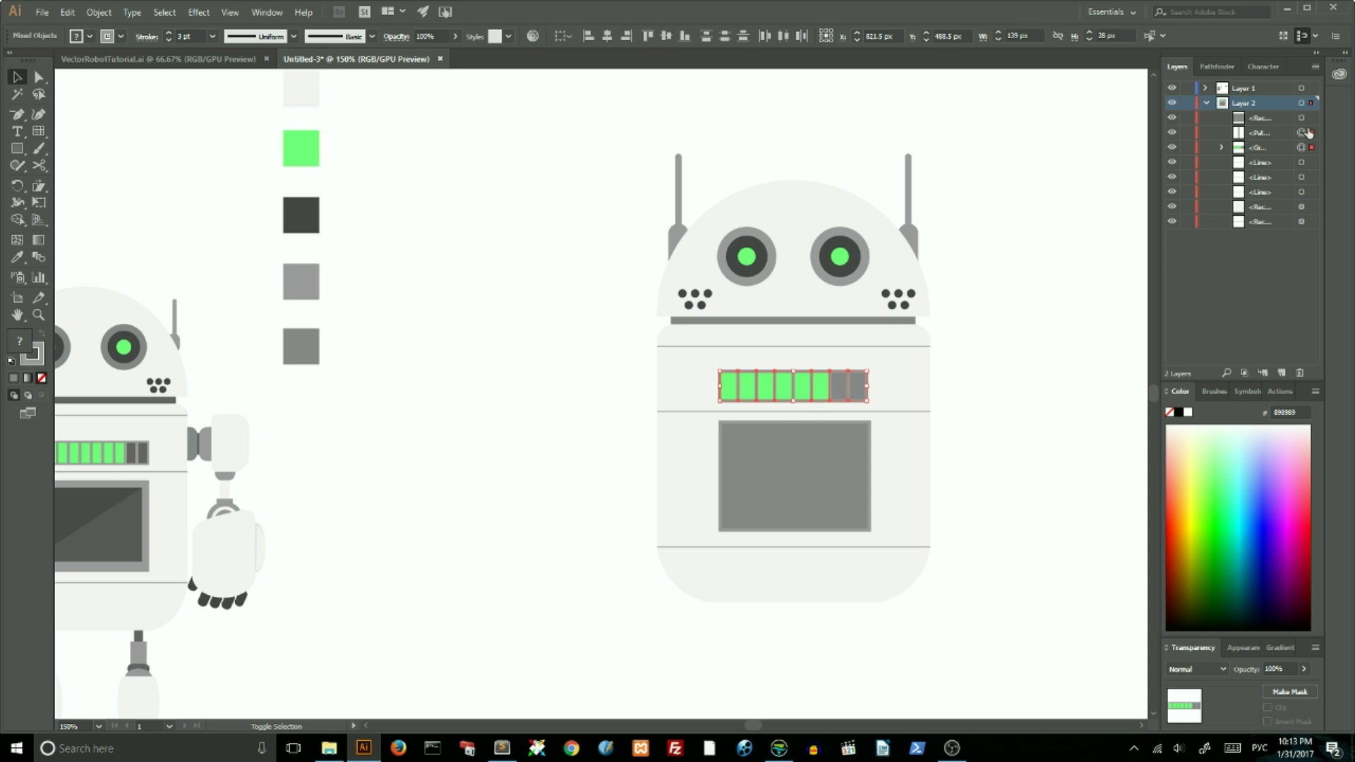
pyautogui.moveTo(1314, 122); pyautogui.dragTo(1311, 147)
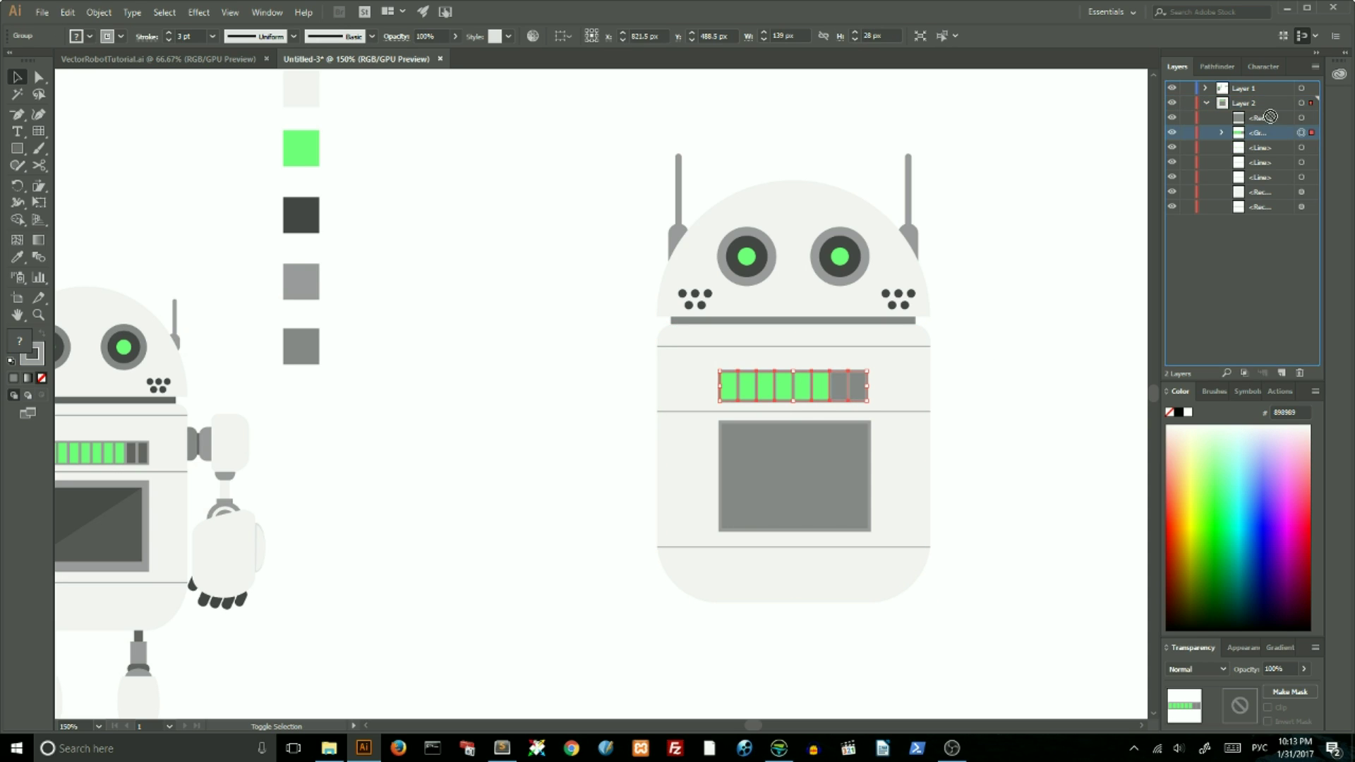
pyautogui.click(1301, 118)
pyautogui.click(16, 257)
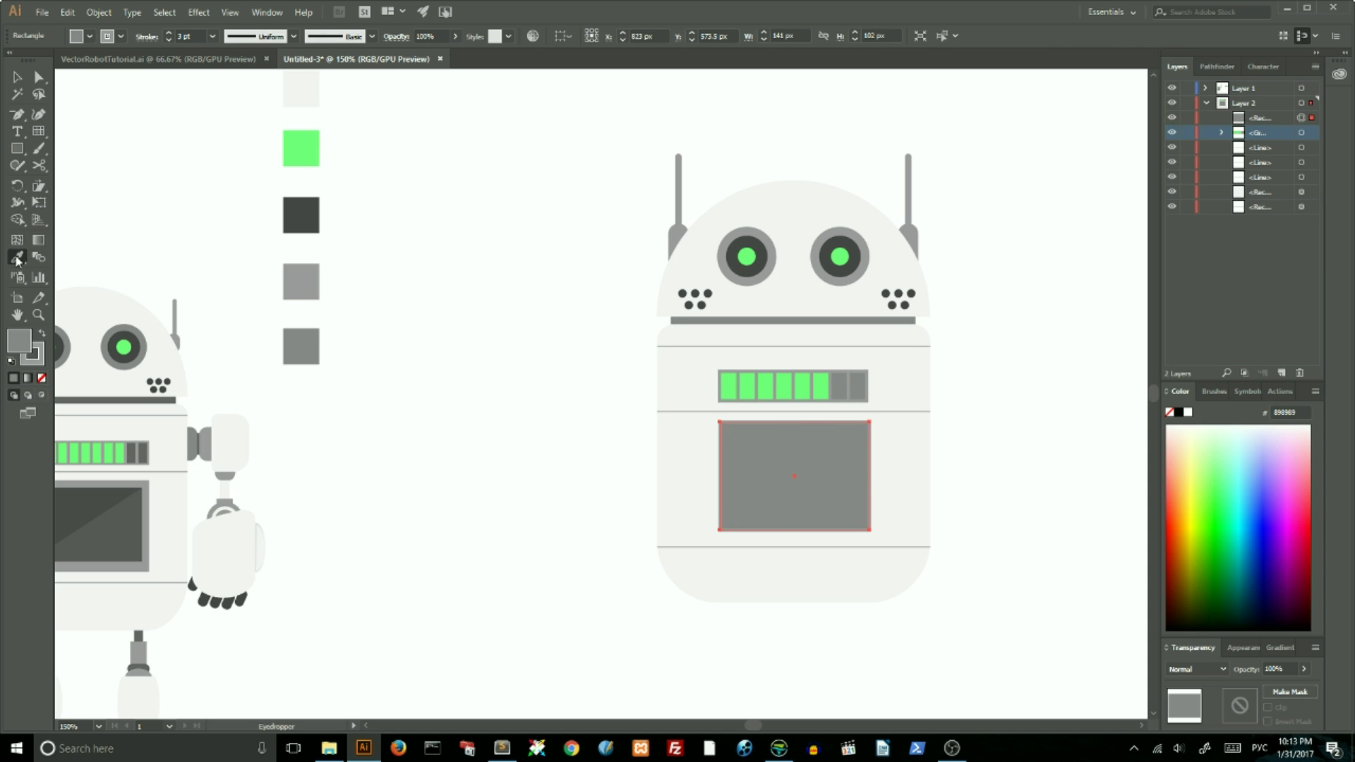
pyautogui.click(301, 215)
pyautogui.click(17, 77)
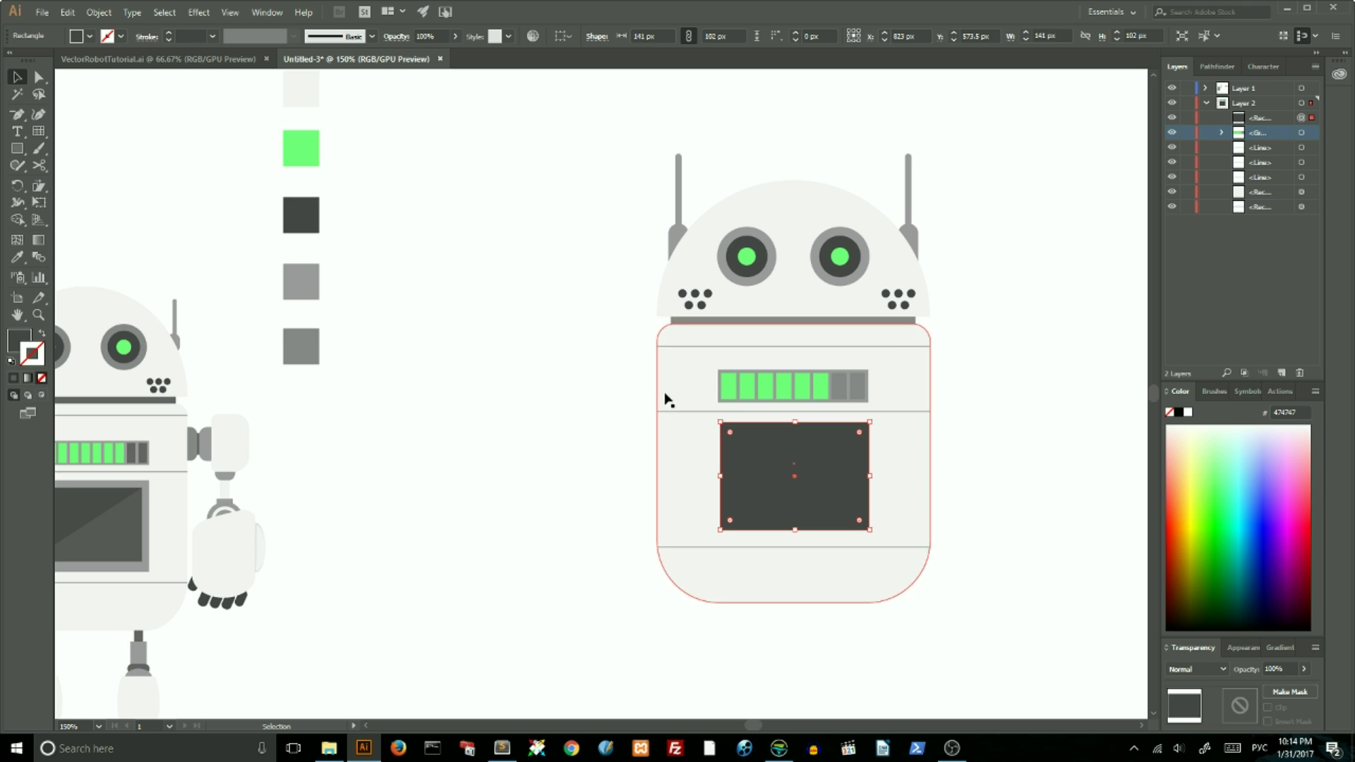
# - Alt-scale a smaller inset copy of the screen and give the outer frame grey
pyautogui.moveTo(852, 432); pyautogui.dragTo(872, 425)
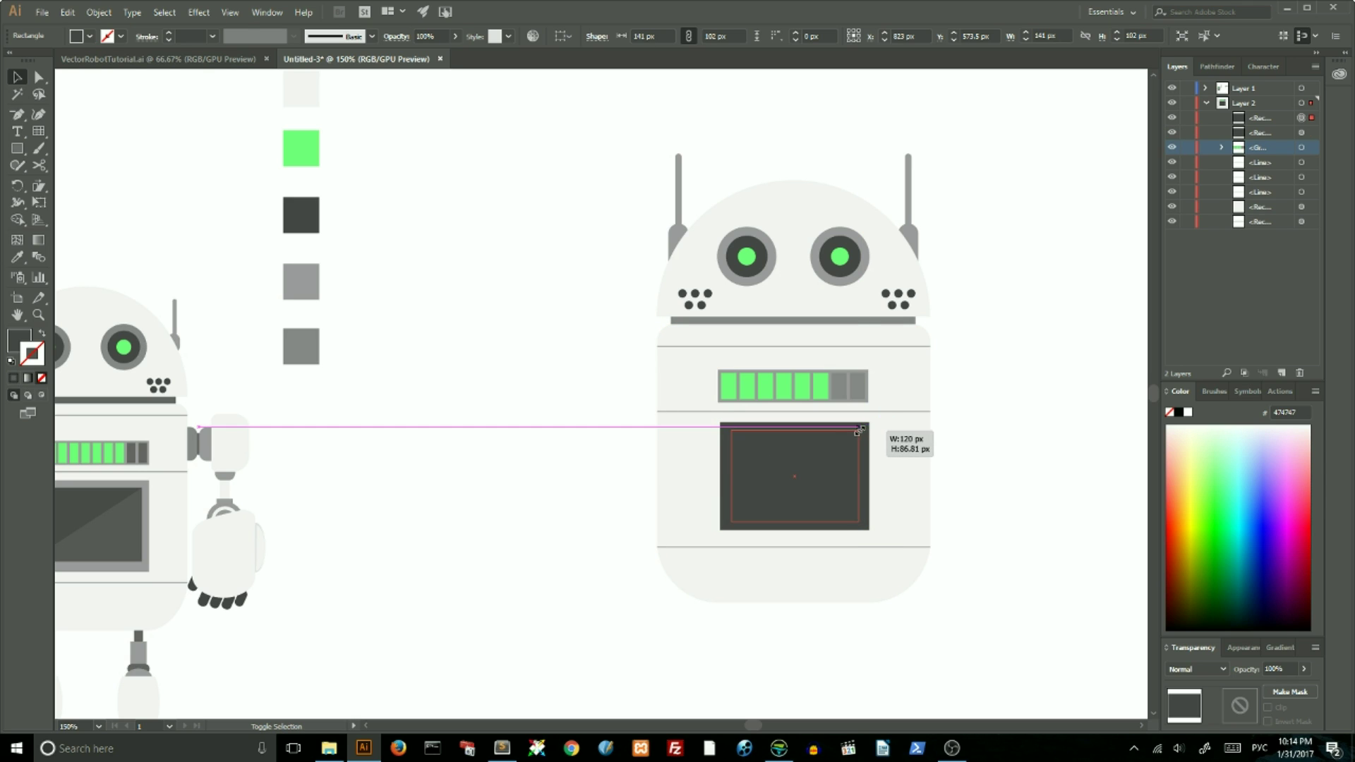
pyautogui.click(17, 257)
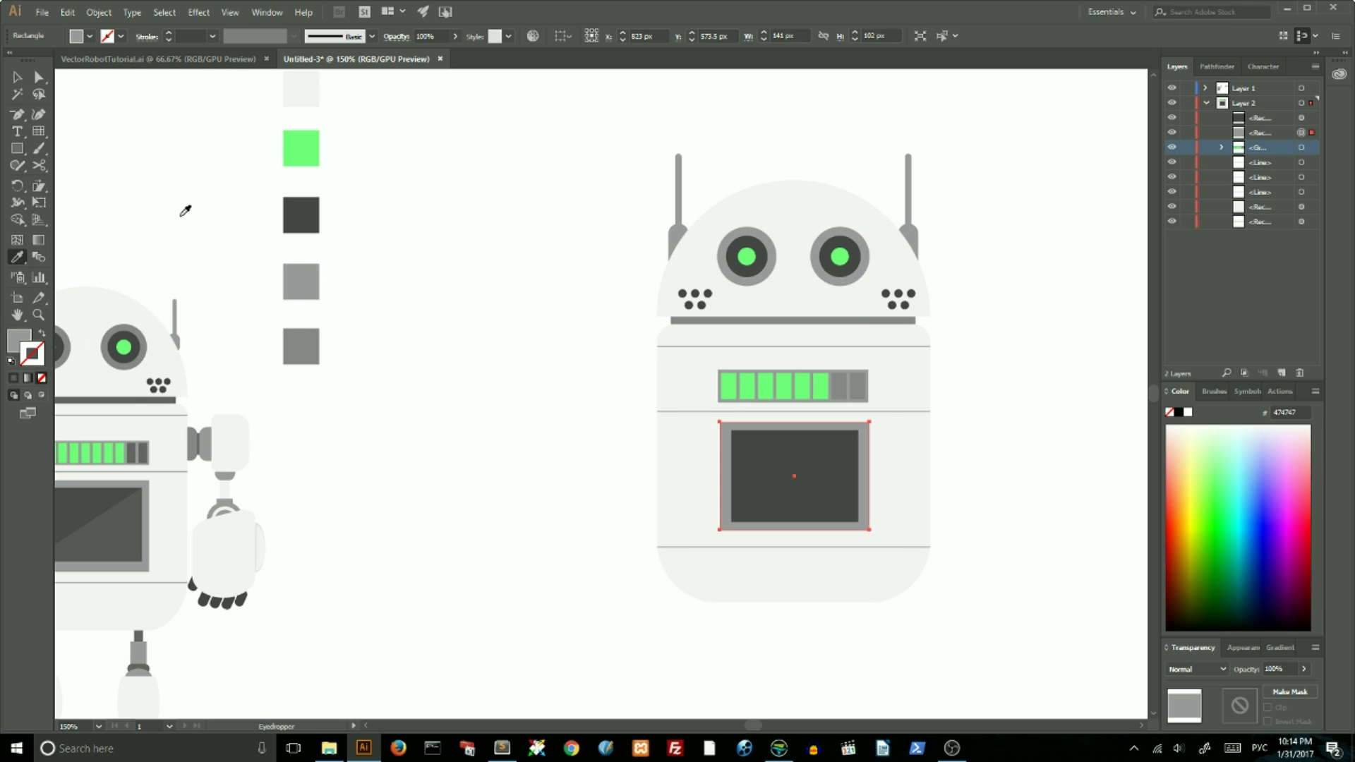
pyautogui.click(290, 342)
pyautogui.press('v')
pyautogui.click(492, 251)
# - Draw a diagonal highlight triangle over the screen with the Pen at 40% opacity
pyautogui.click(18, 114)
pyautogui.click(858, 431)
pyautogui.click(732, 523)
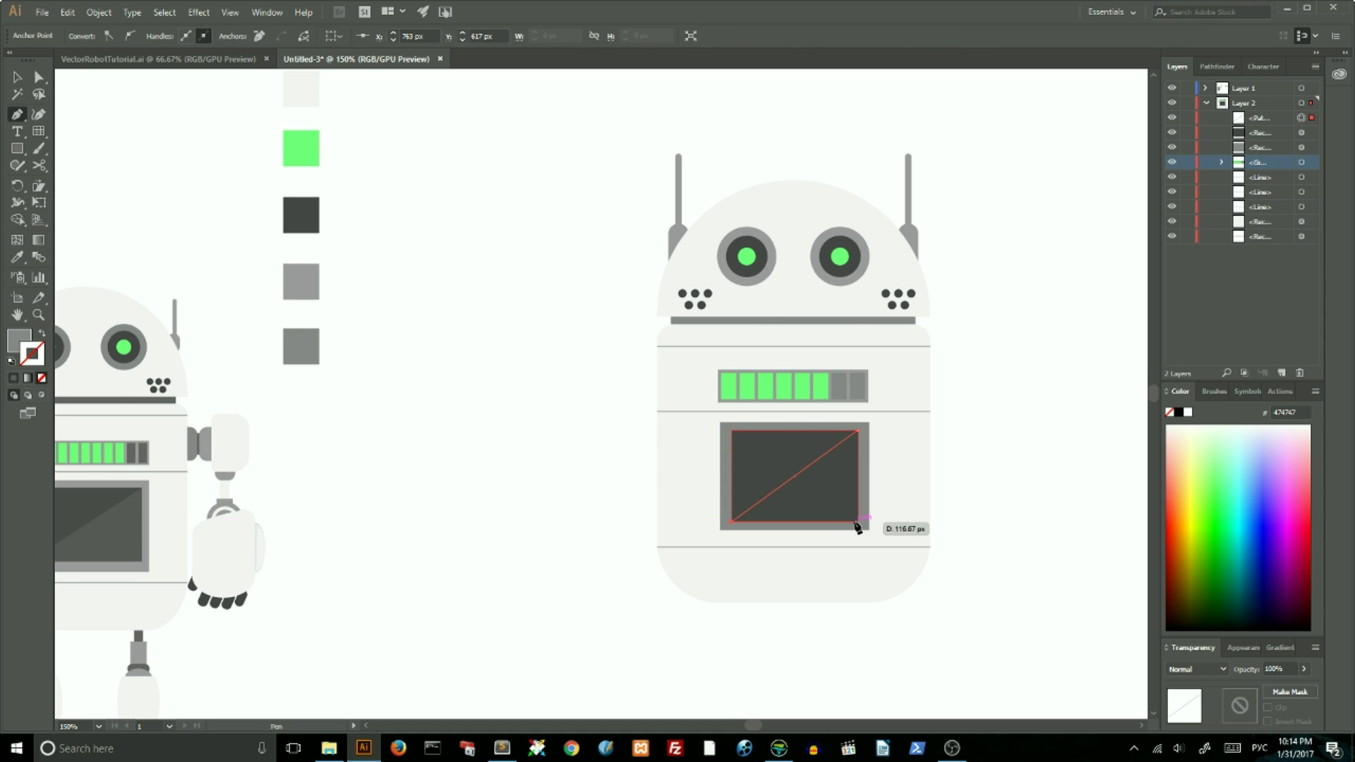
pyautogui.click(857, 522)
pyautogui.click(858, 430)
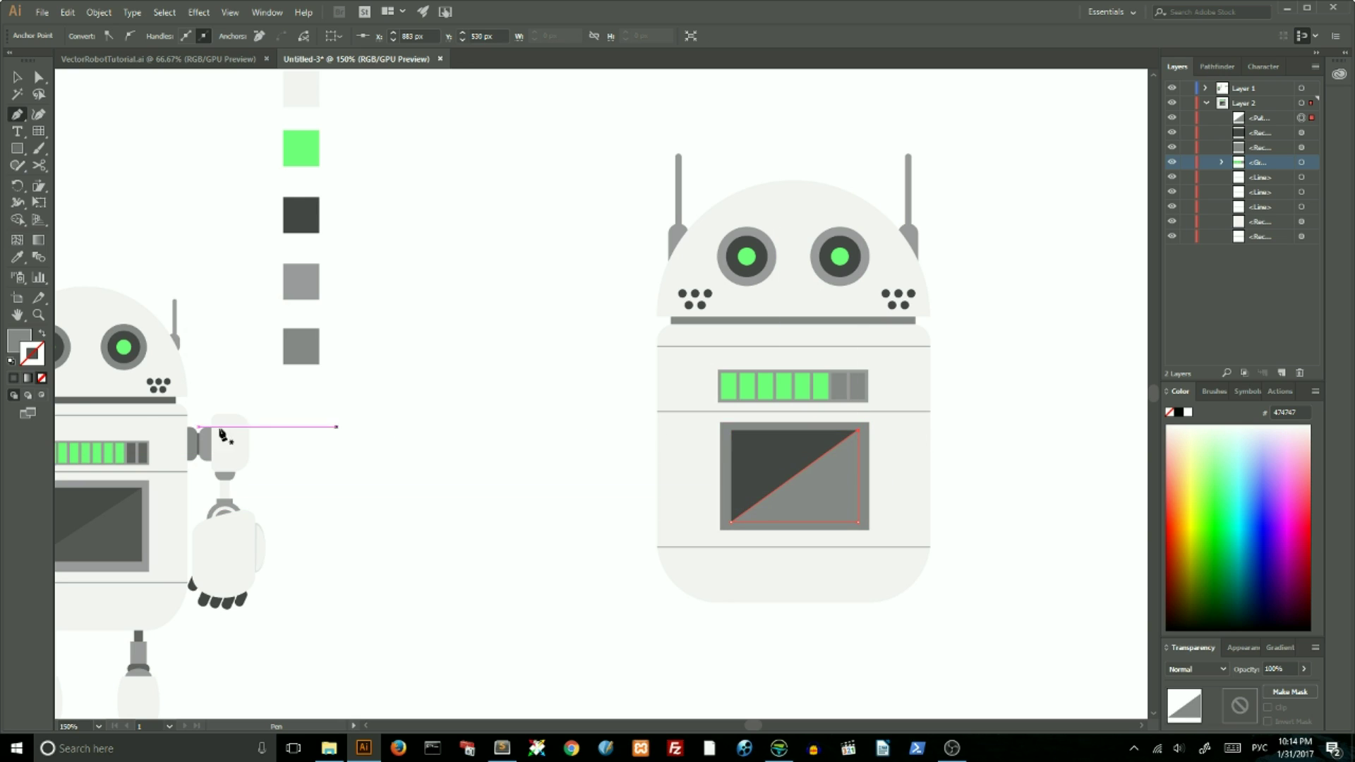
pyautogui.click(1305, 669)
pyautogui.press('v')
pyautogui.click(524, 185)
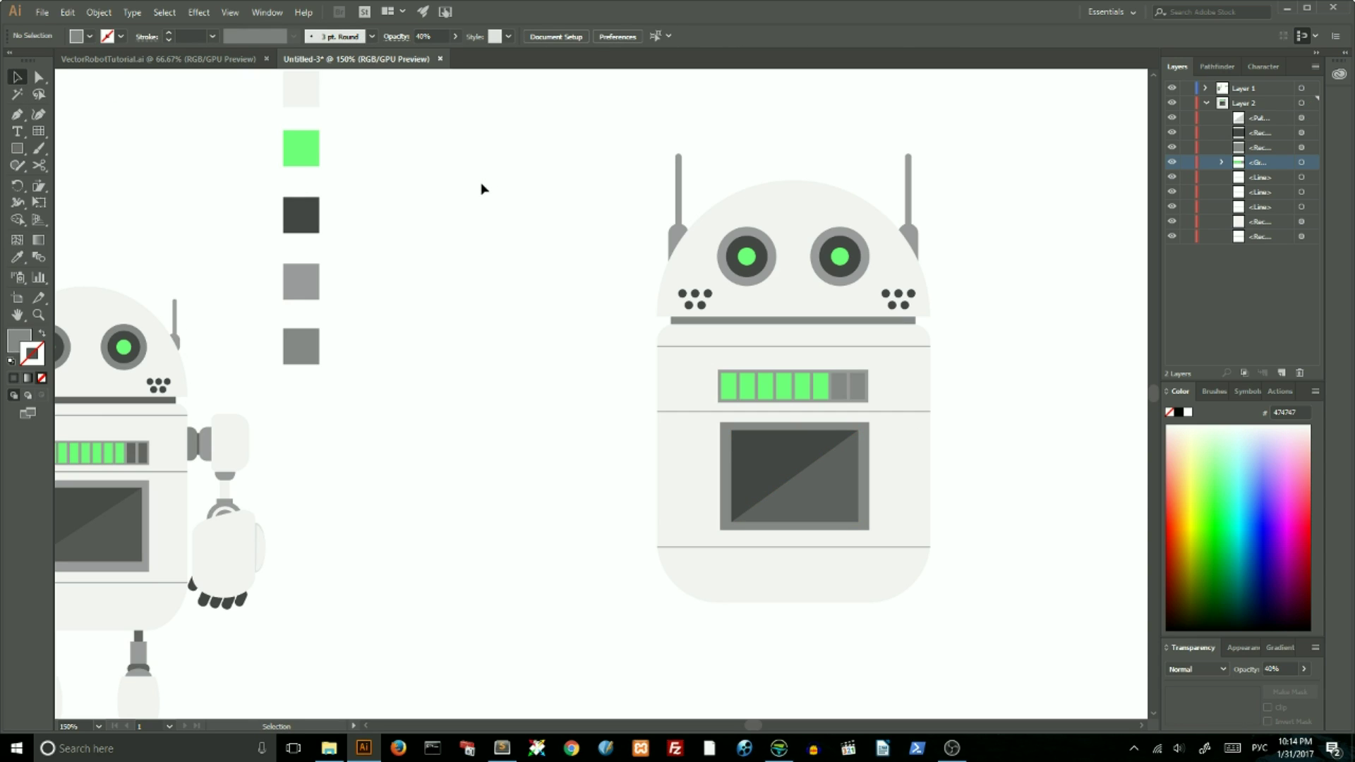
# - Cut a small rounded rectangle into a half-round shape and place it at the body's left side
pyautogui.moveTo(12, 154); pyautogui.dragTo(85, 177)
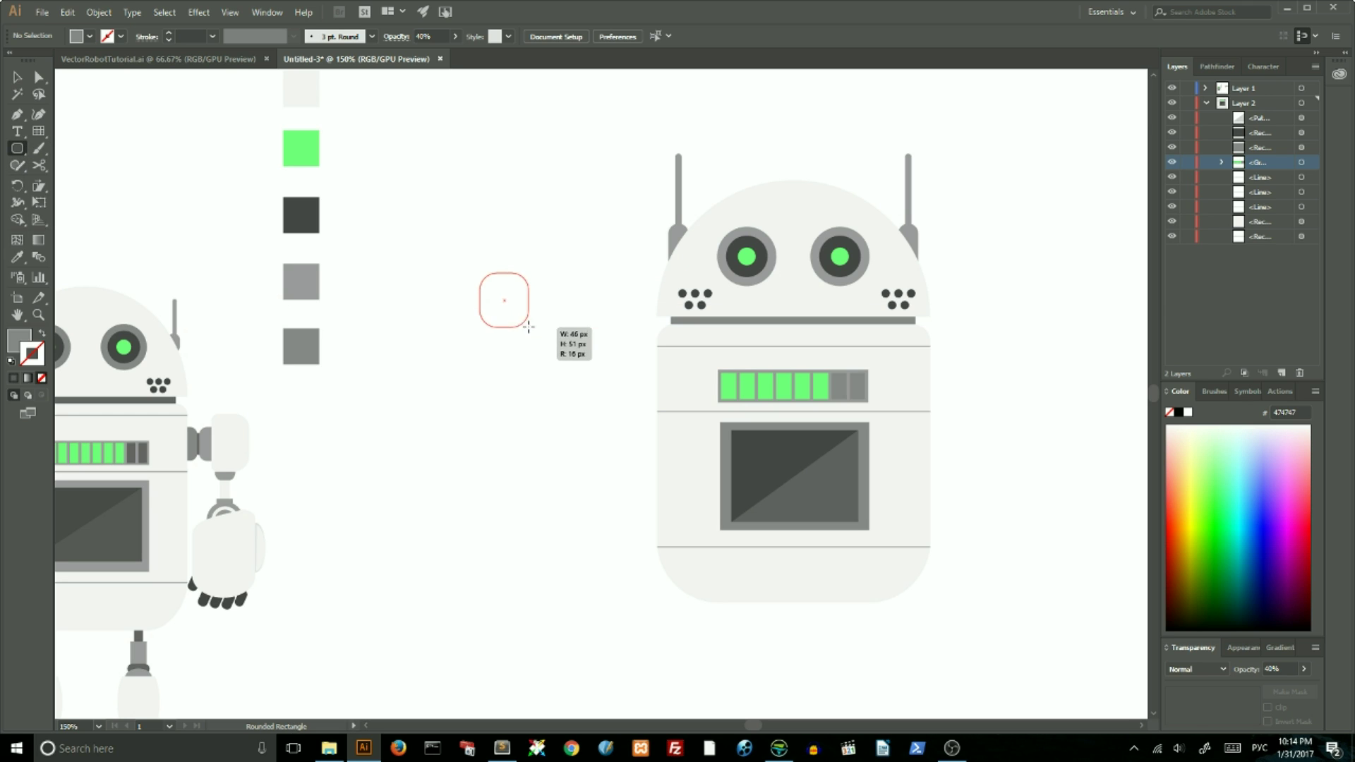
pyautogui.moveTo(480, 273); pyautogui.dragTo(517, 325)
pyautogui.moveTo(18, 117); pyautogui.dragTo(78, 148)
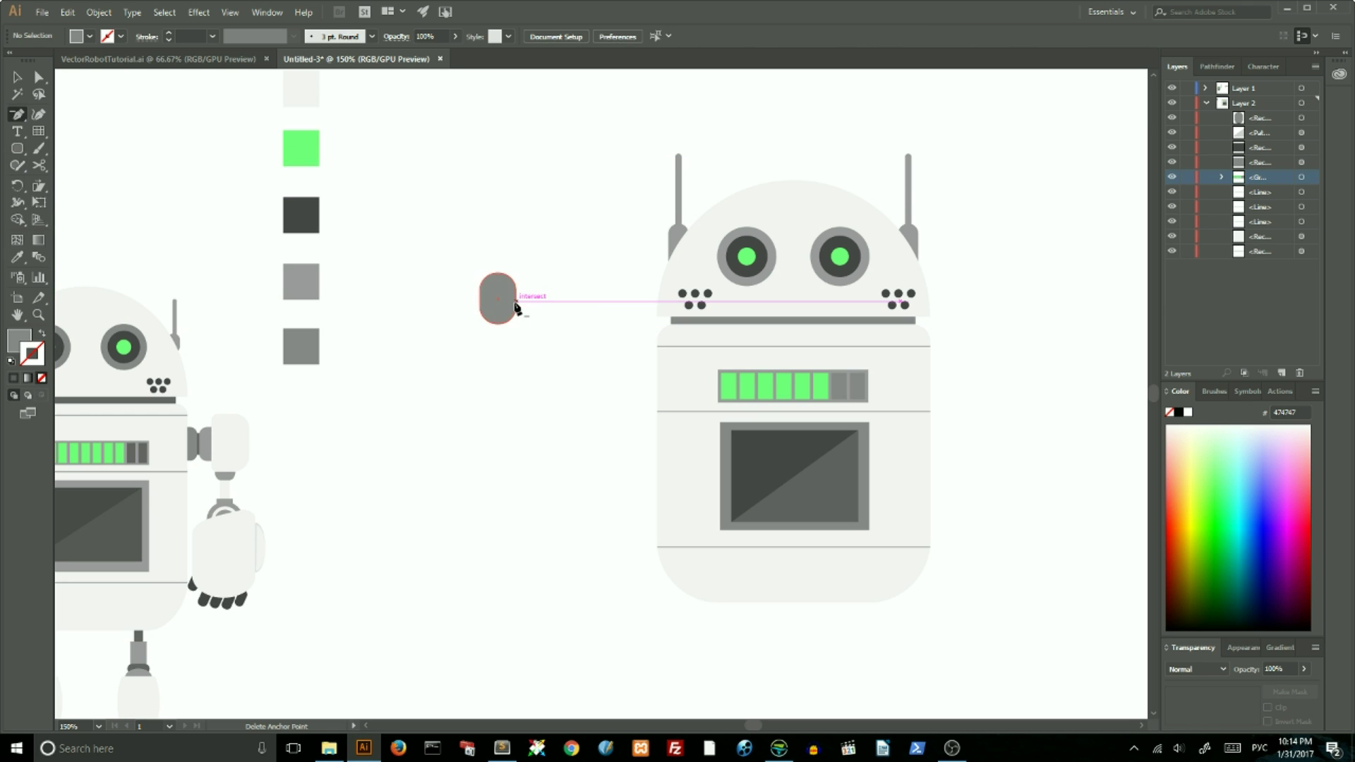
pyautogui.click(518, 293)
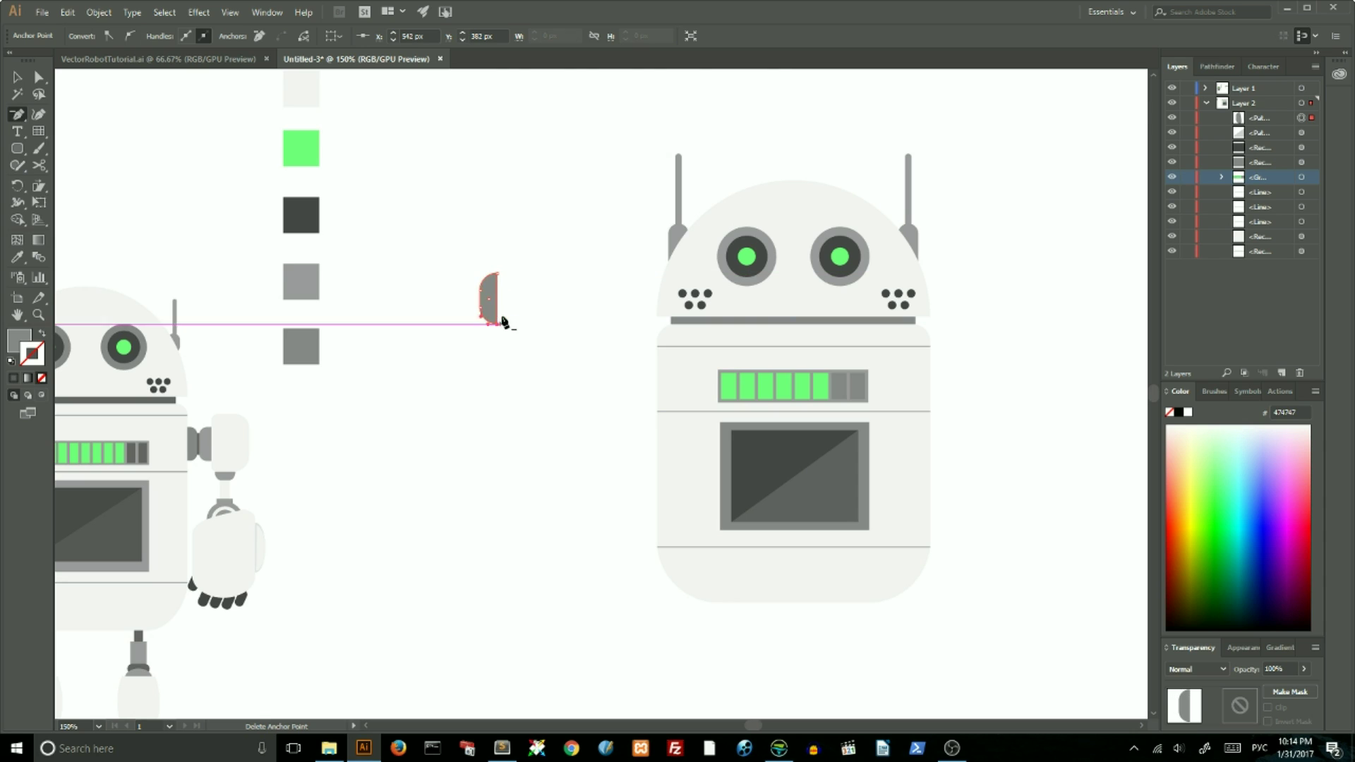
pyautogui.click(24, 78)
pyautogui.moveTo(487, 296); pyautogui.dragTo(647, 370)
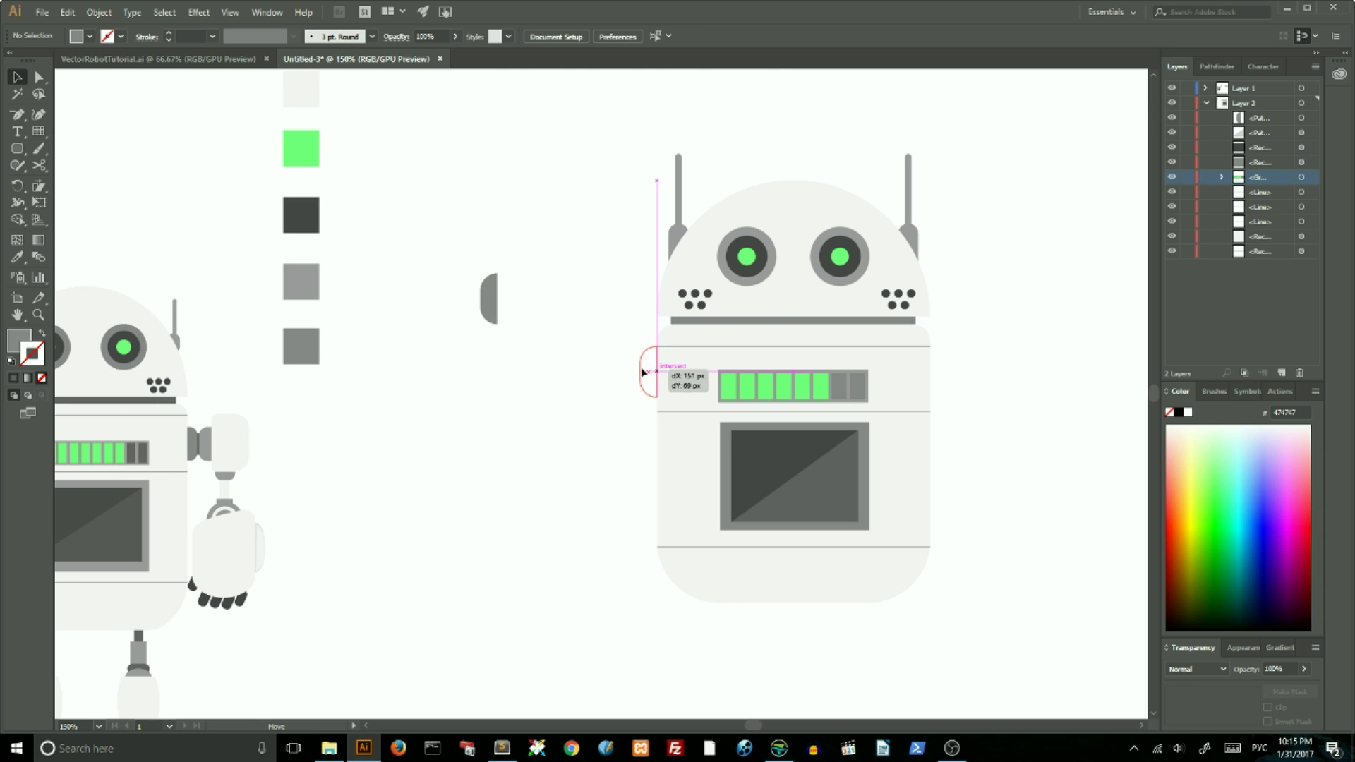
pyautogui.click(541, 355)
# - Create Layer 3 and move it below Layer 2
pyautogui.click(643, 372)
pyautogui.click(17, 257)
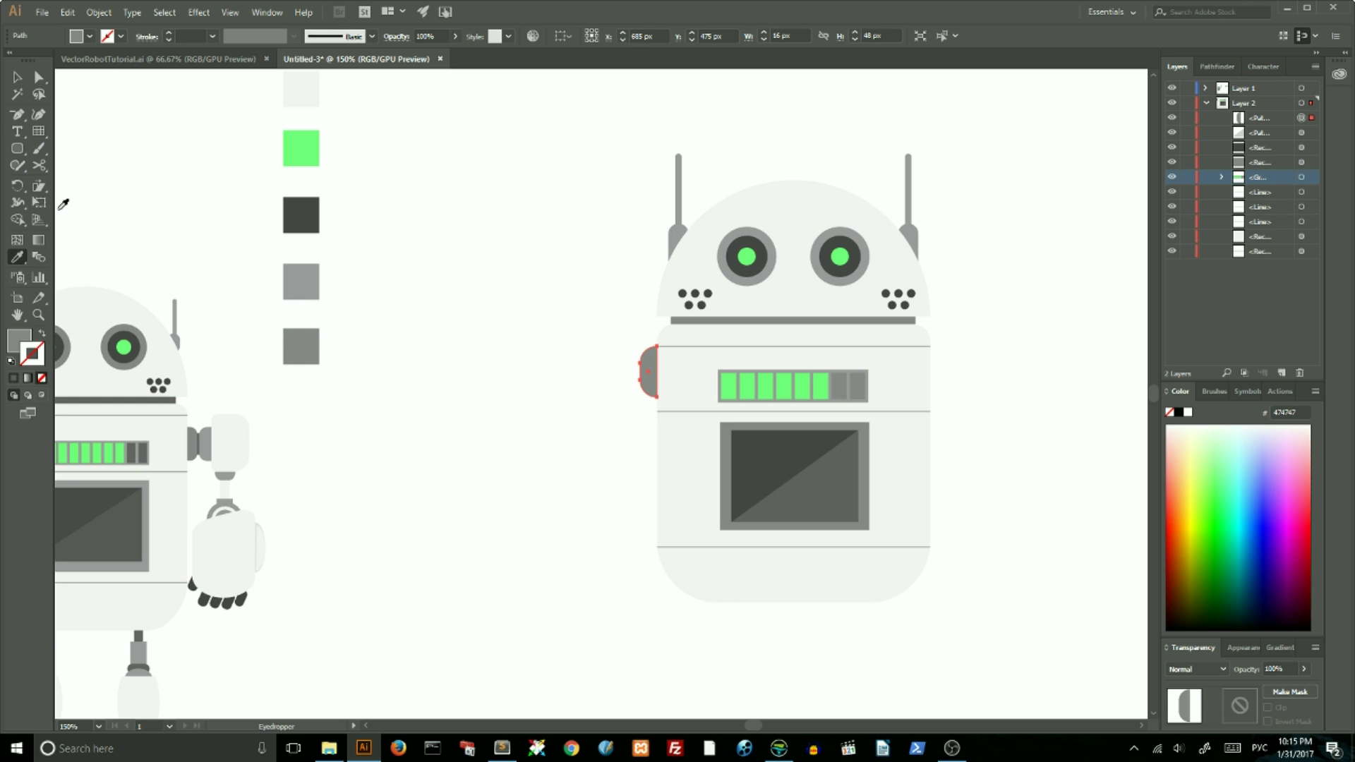
pyautogui.click(1206, 103)
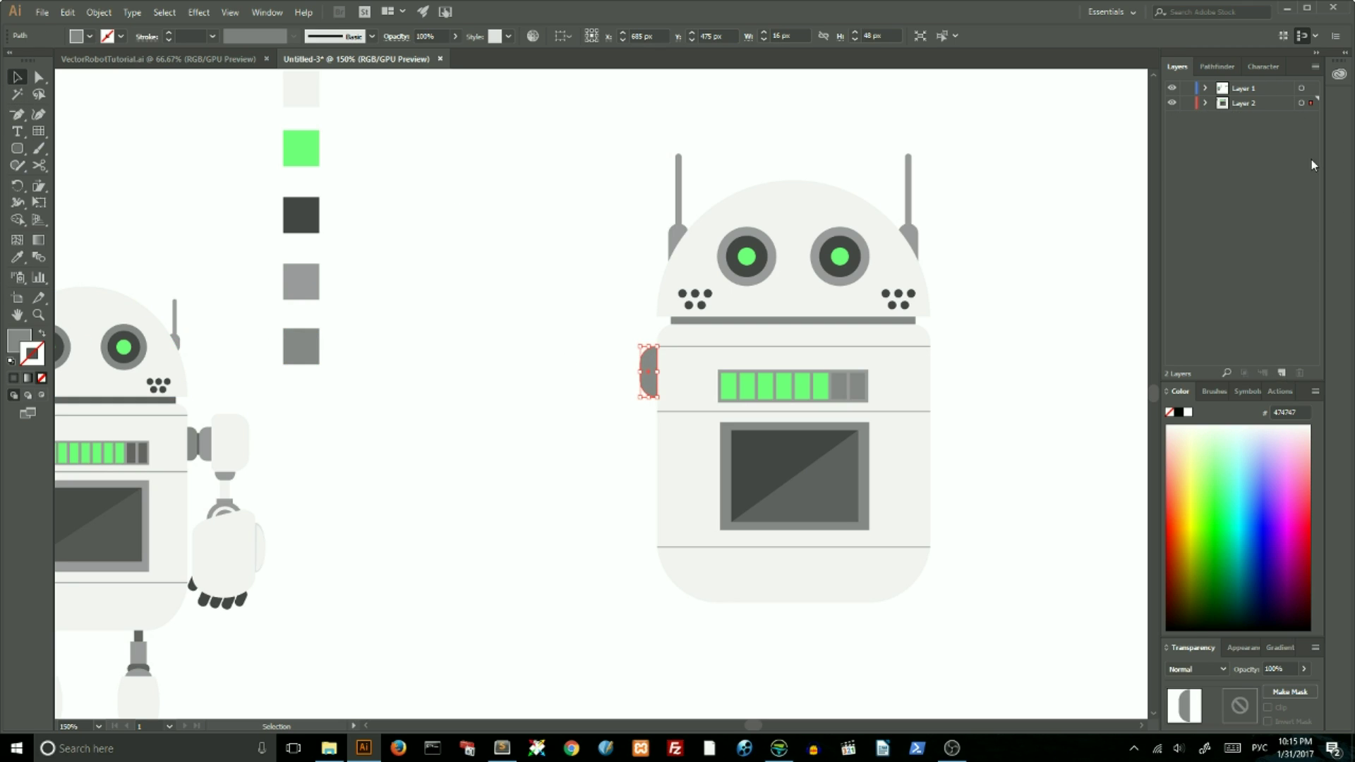
pyautogui.click(1283, 371)
pyautogui.moveTo(1251, 107); pyautogui.dragTo(1249, 125)
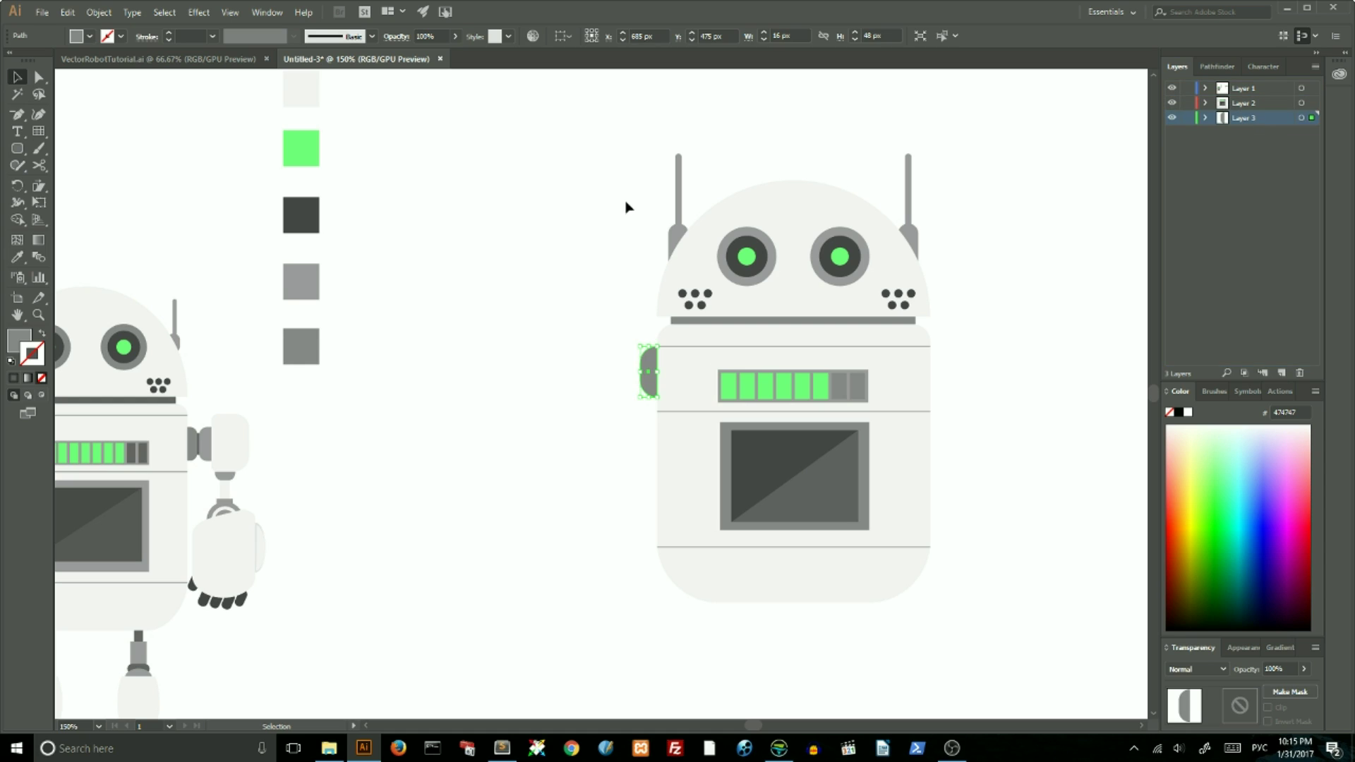
pyautogui.click(802, 151)
# - Draw a small dark grey connector rectangle at the robot's side
pyautogui.moveTo(18, 151); pyautogui.dragTo(77, 146)
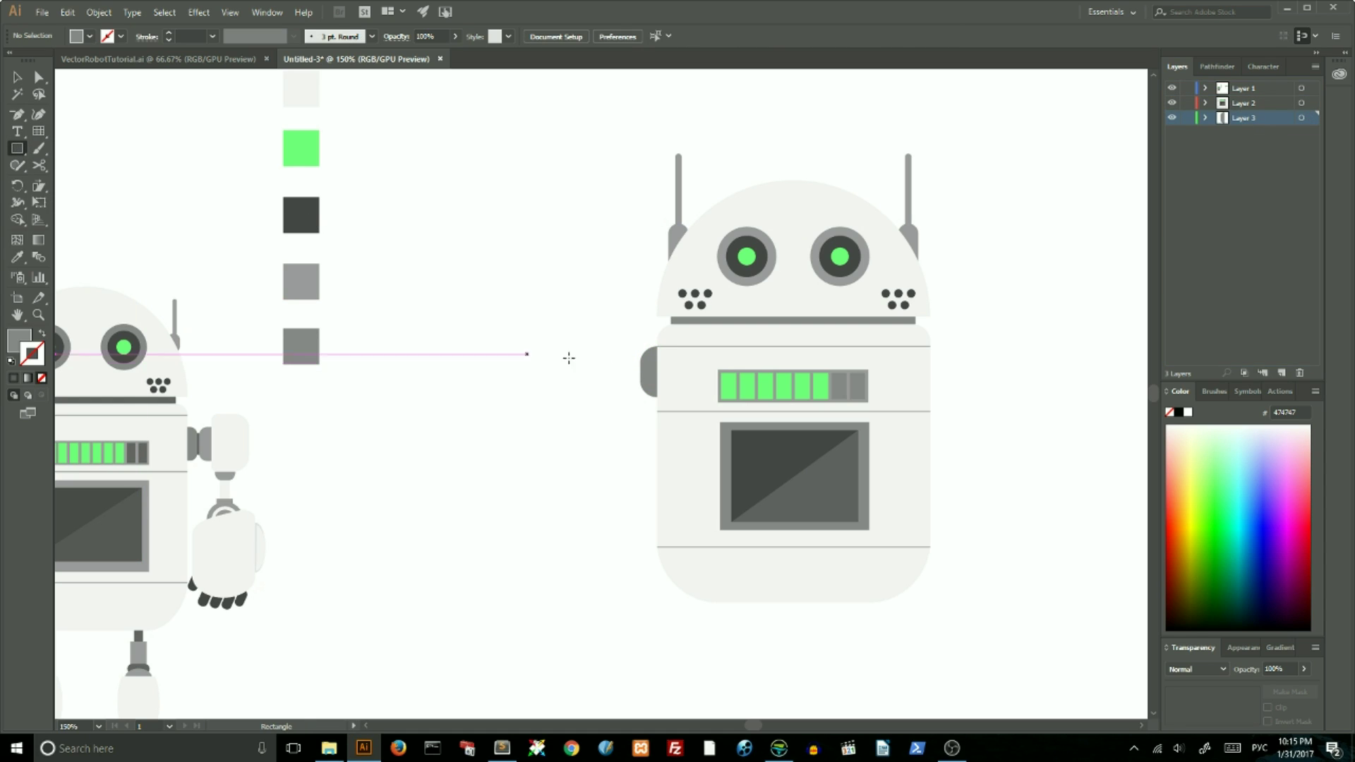
pyautogui.moveTo(629, 362); pyautogui.dragTo(637, 375)
pyautogui.press('i')
pyautogui.click(300, 215)
pyautogui.press('v')
pyautogui.moveTo(633, 370); pyautogui.dragTo(638, 370)
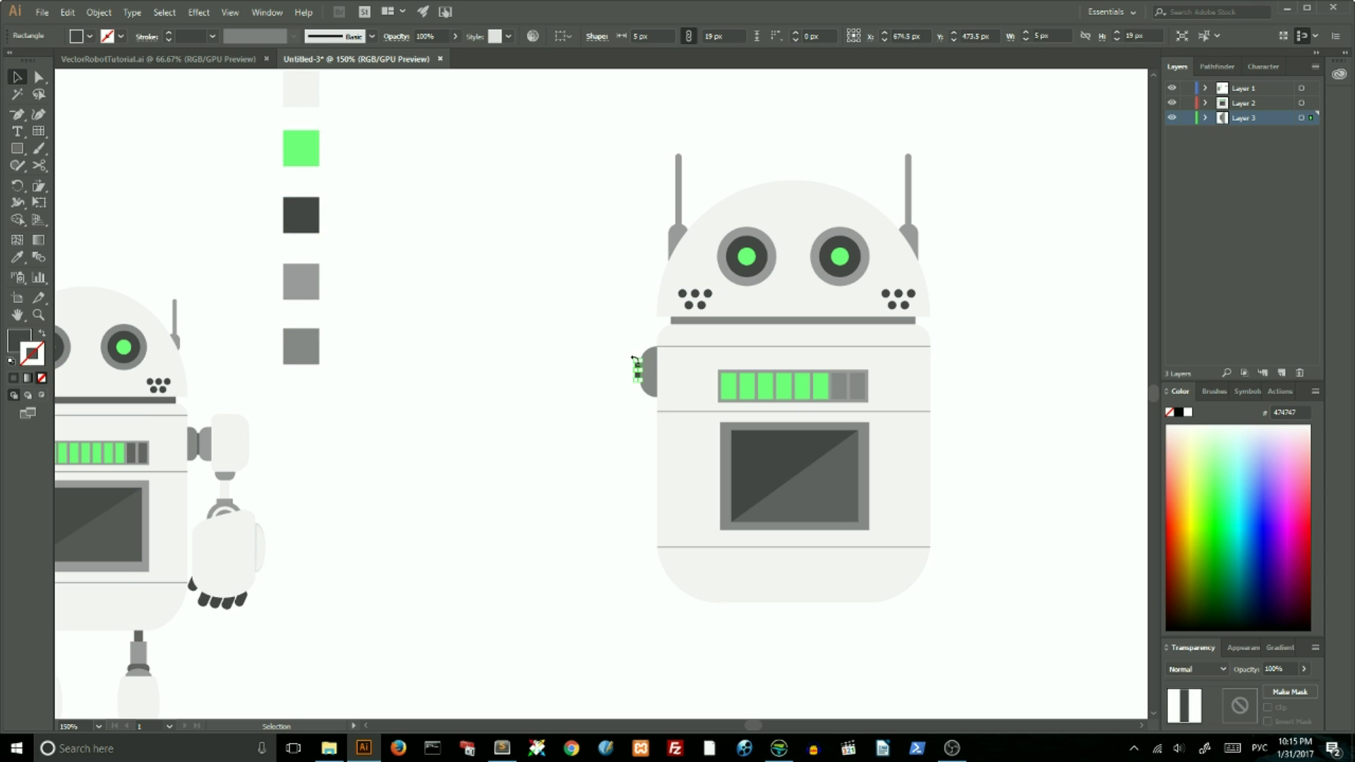
pyautogui.click(565, 338)
# - Centre the connector vertically on the half-round piece and narrow it to 4 px wide
pyautogui.hotkey('ctrl', '+')
pyautogui.hotkey('ctrl', '+')
pyautogui.hotkey('ctrl', '+')
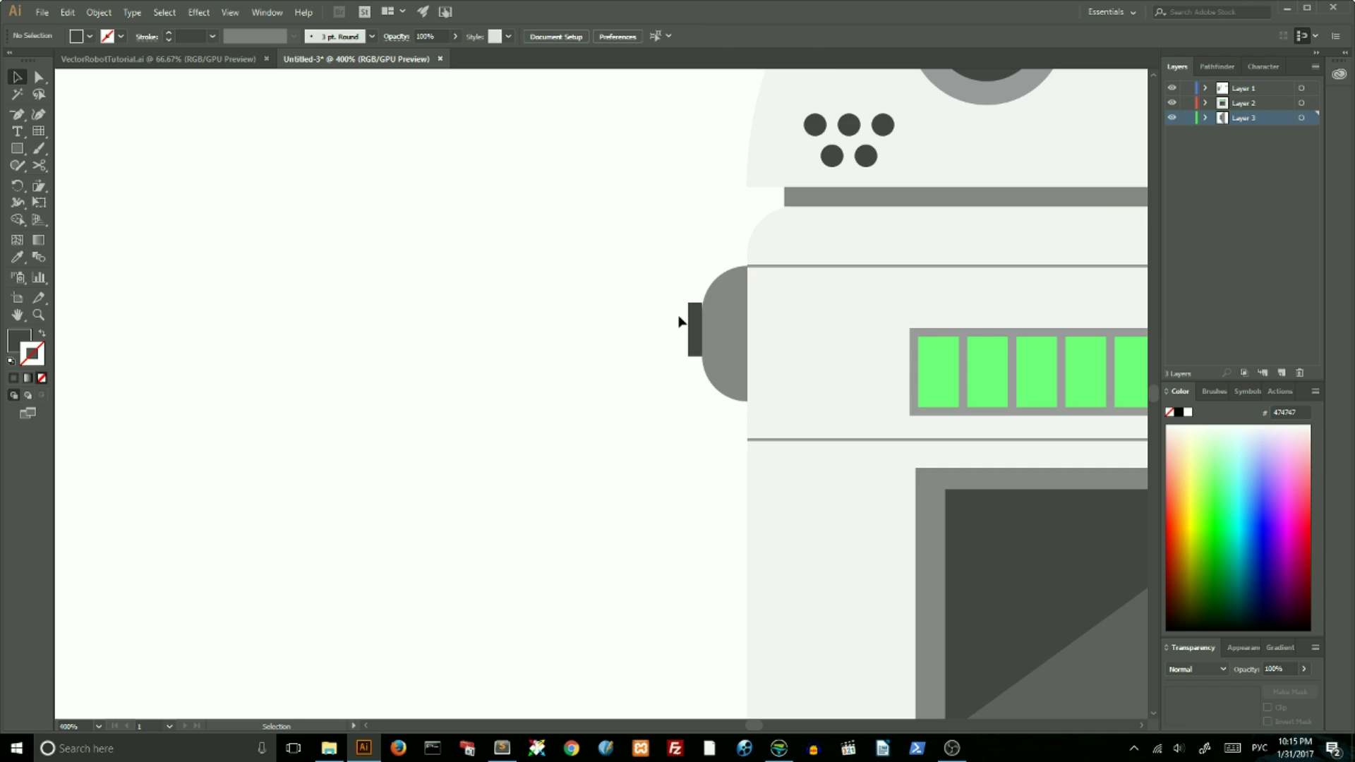
pyautogui.click(694, 353)
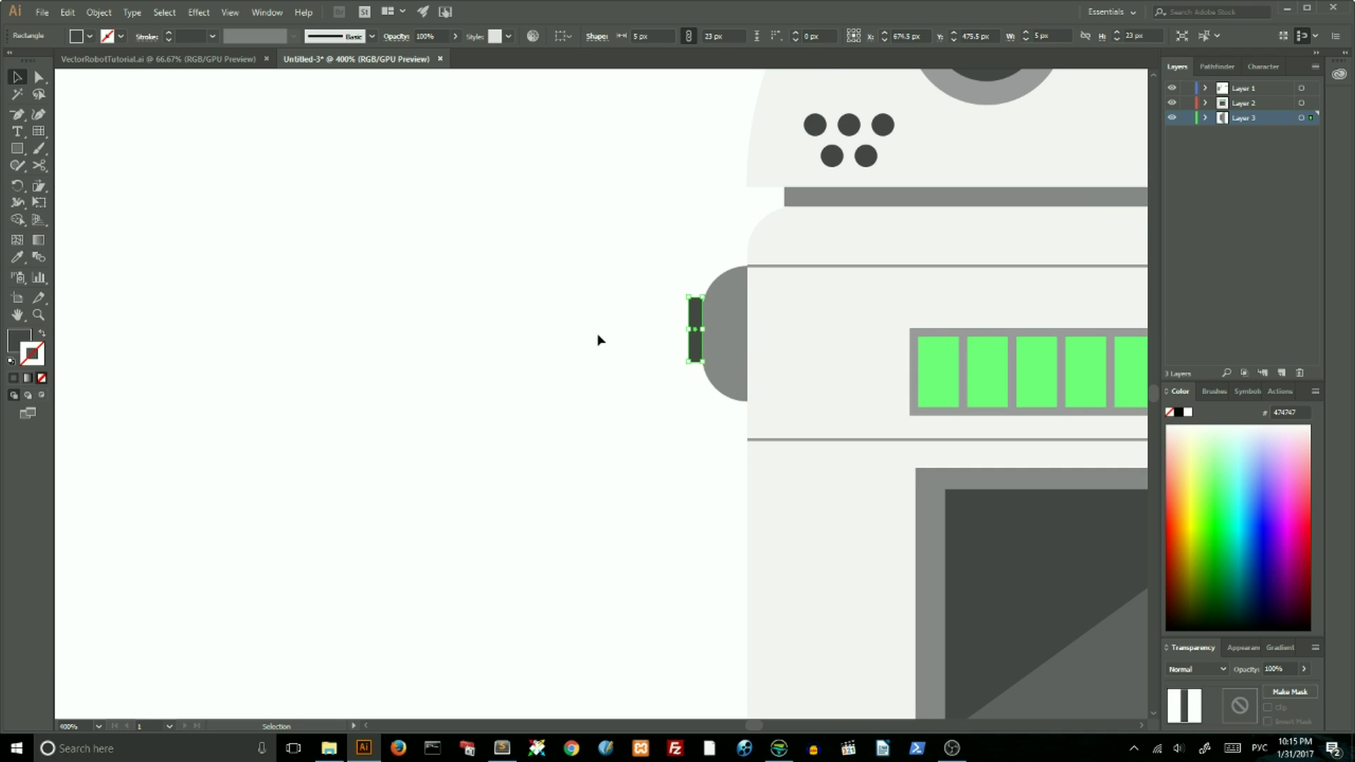
pyautogui.keyDown('shift'); pyautogui.click(720, 332); pyautogui.keyUp('shift')
pyautogui.click(666, 37)
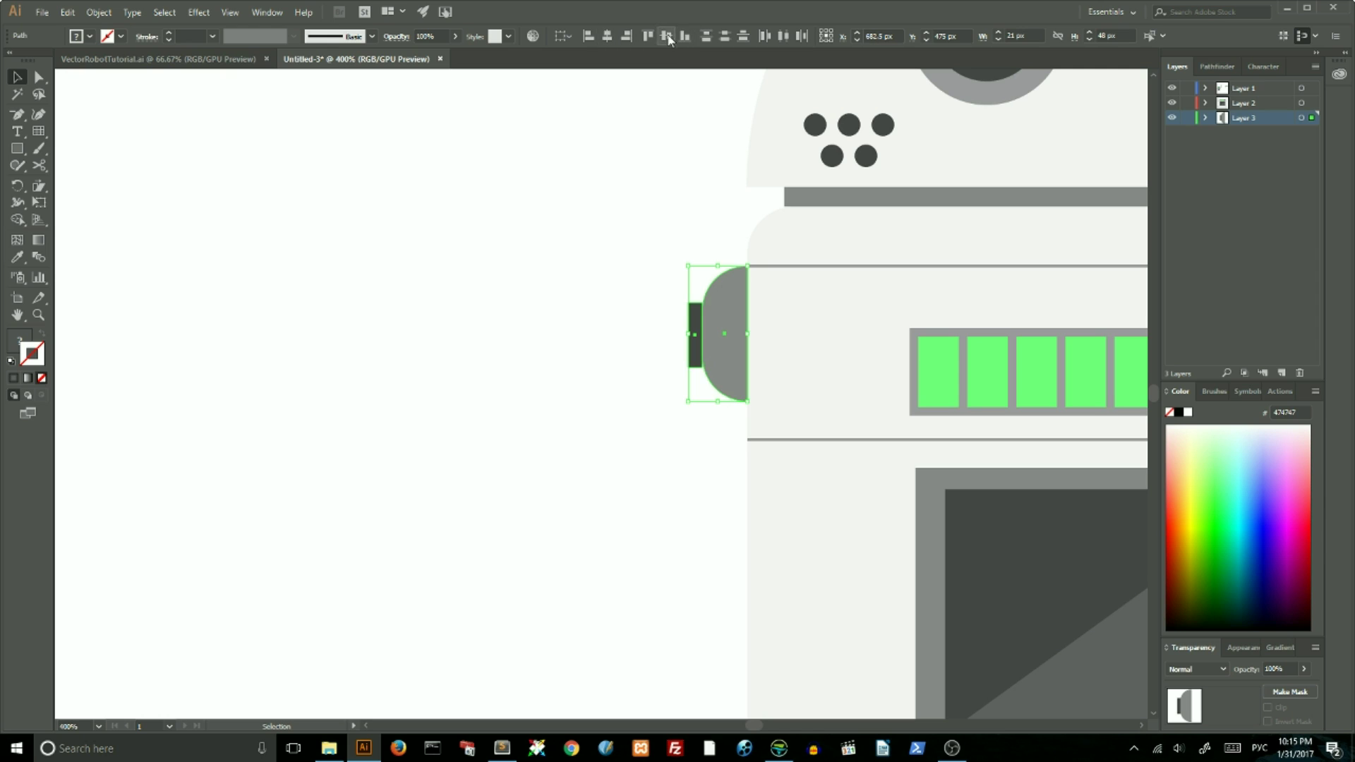
pyautogui.click(514, 205)
pyautogui.click(695, 332)
pyautogui.click(636, 326)
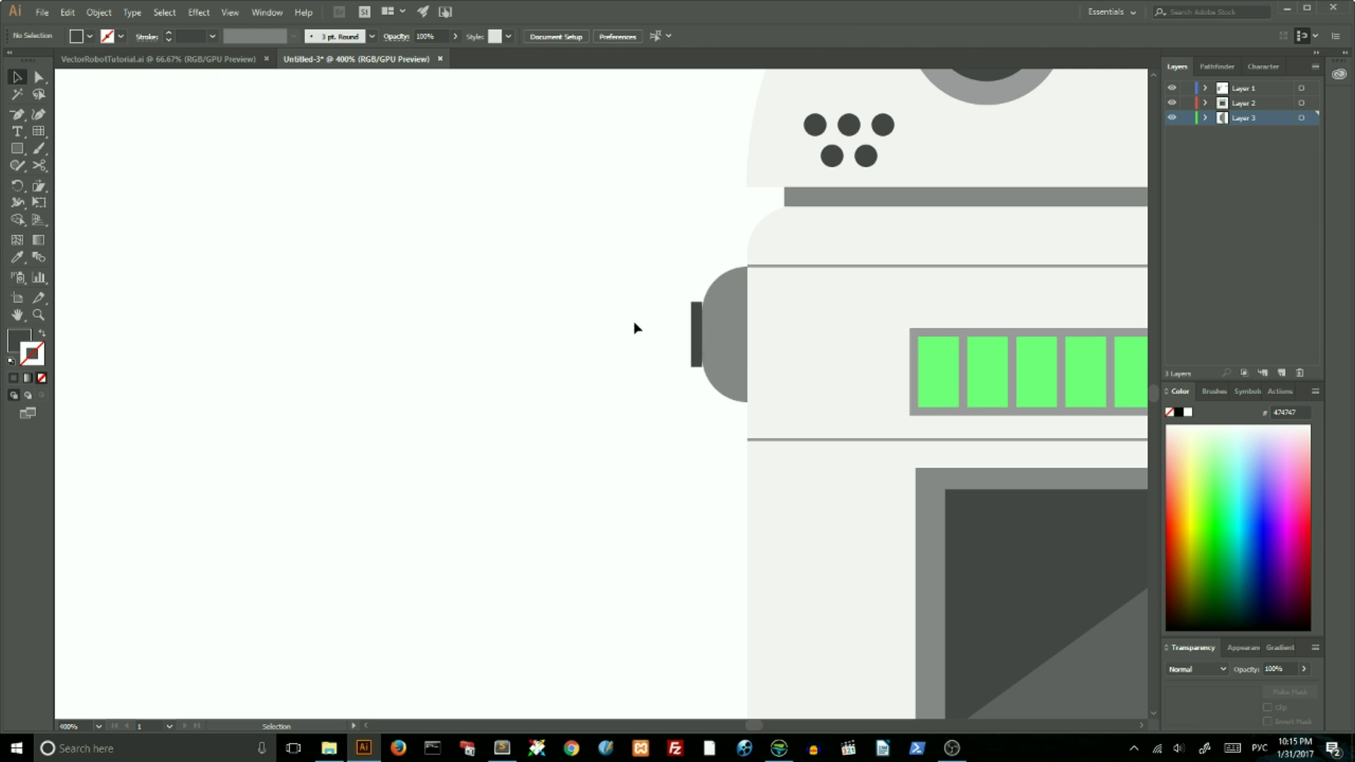
# - Sharpen the half-round piece's right corners and fill it with the lighter grey
pyautogui.press('a')
pyautogui.moveTo(739, 294); pyautogui.dragTo(746, 273)
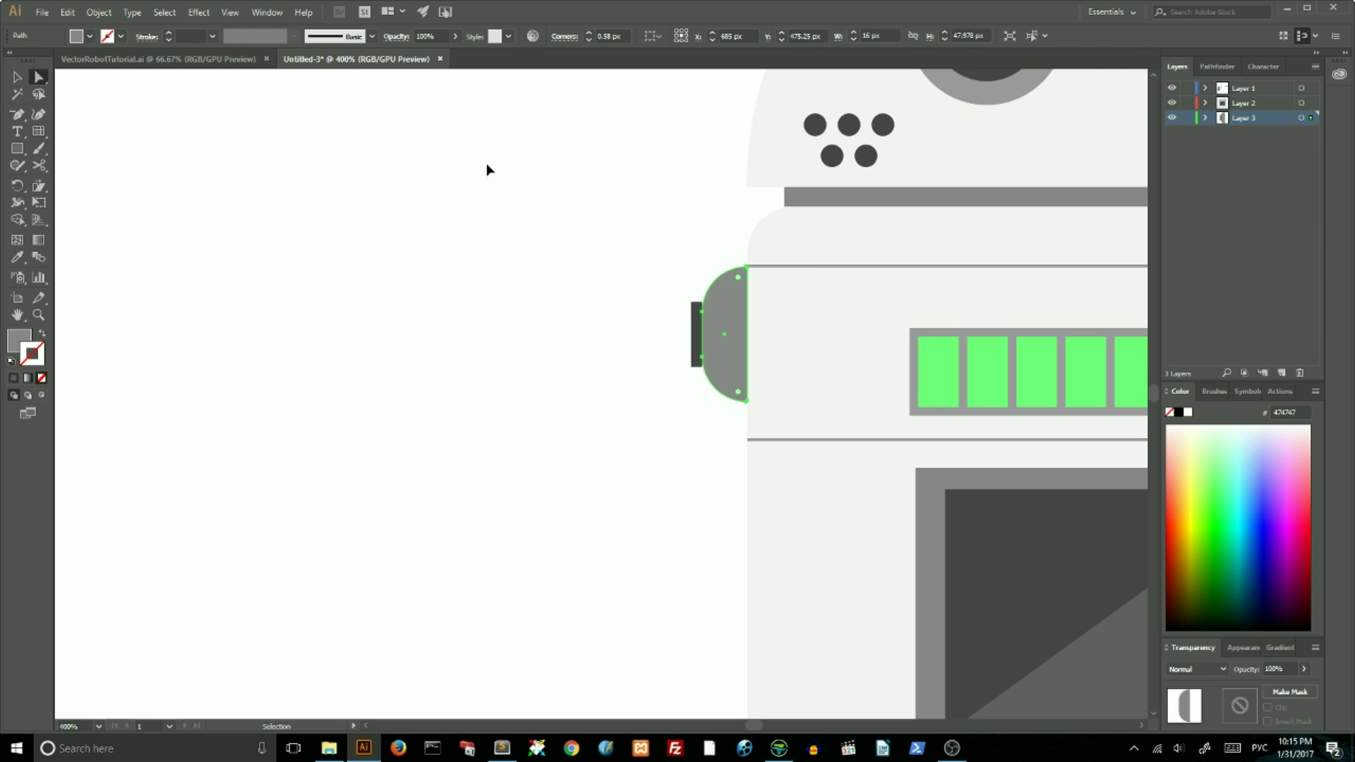
pyautogui.click(18, 79)
pyautogui.hotkey('ctrl', '1')
pyautogui.scroll(2, 617, 293)
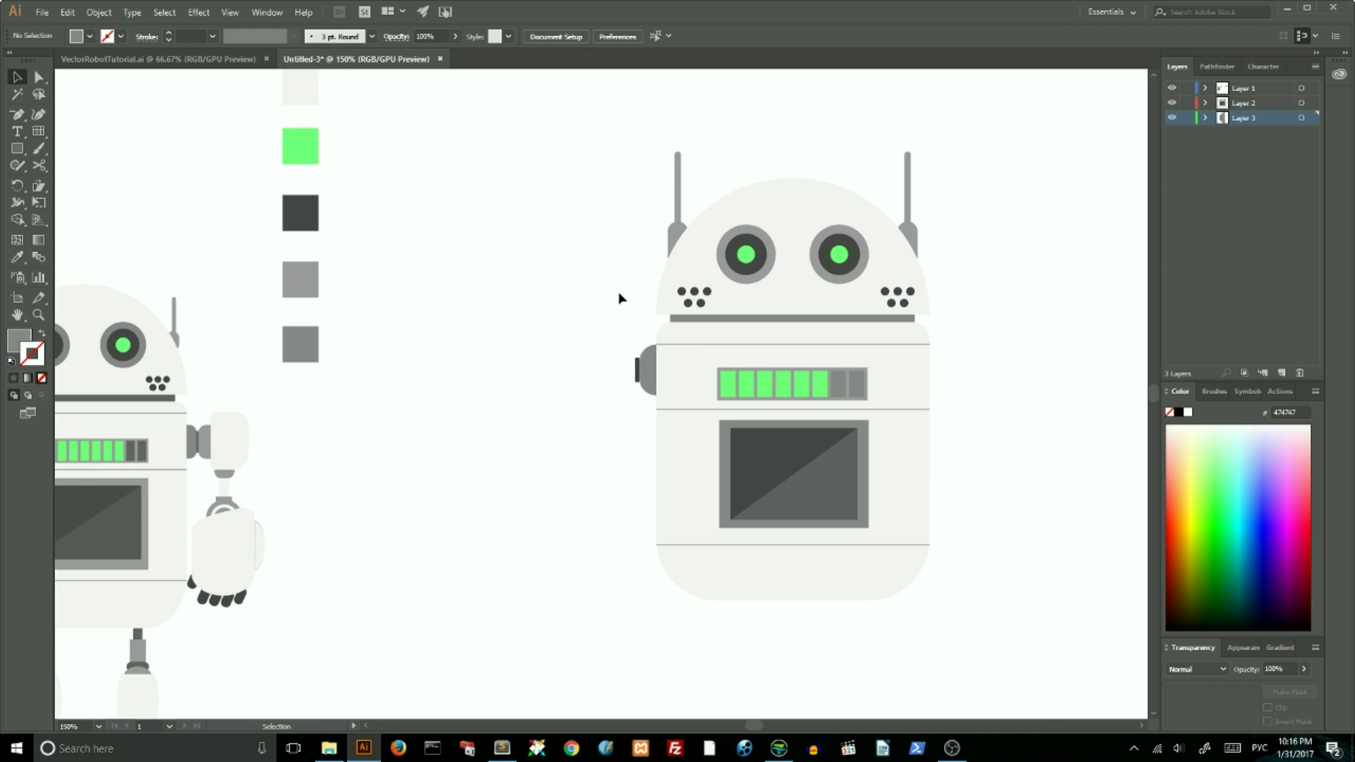
pyautogui.click(648, 364)
pyautogui.click(17, 257)
pyautogui.click(285, 271)
# - Reflect a slightly smaller copy of the half-round outward as a cap against the connector
pyautogui.moveTo(604, 341); pyautogui.dragTo(633, 344)
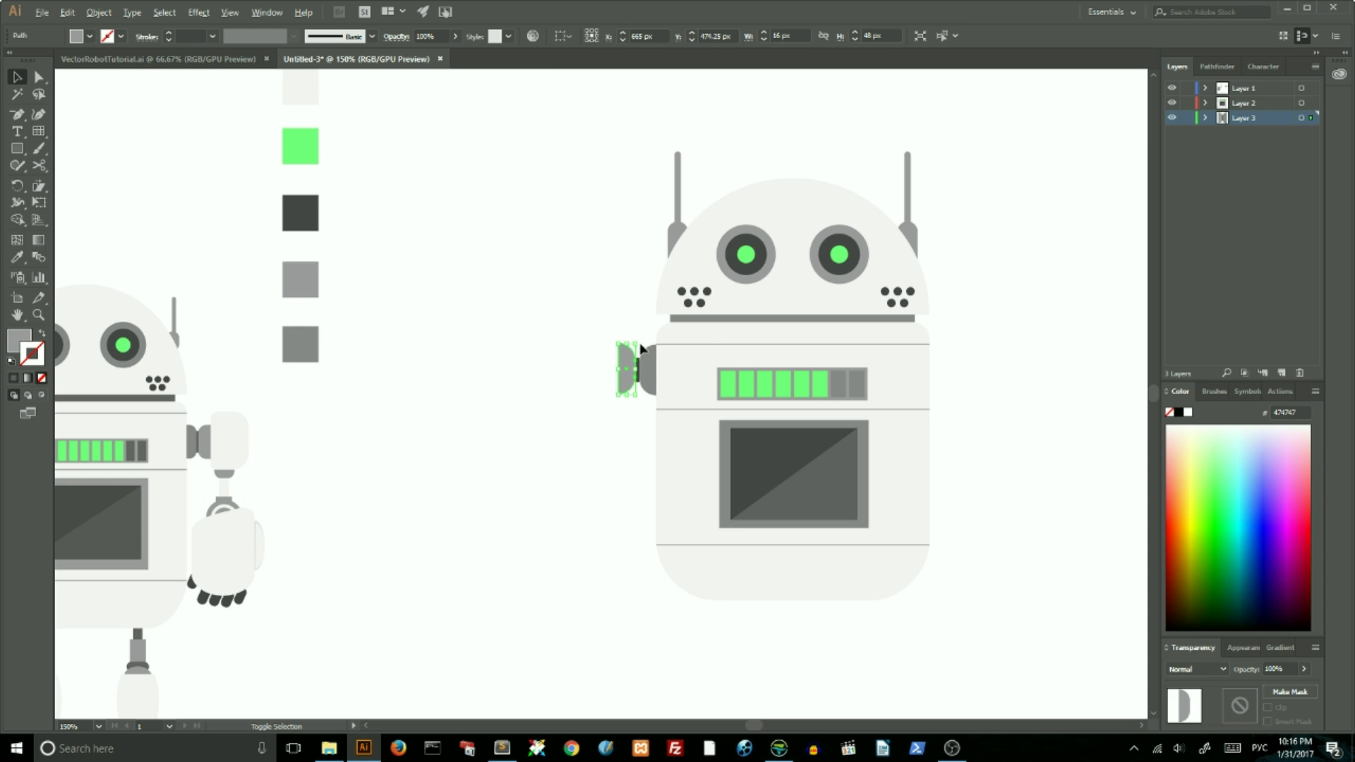
pyautogui.click(627, 367)
pyautogui.moveTo(635, 344); pyautogui.dragTo(634, 346)
pyautogui.hotkey('ctrl', '=')
pyautogui.hotkey('ctrl', '=')
pyautogui.hotkey('ctrl', '=')
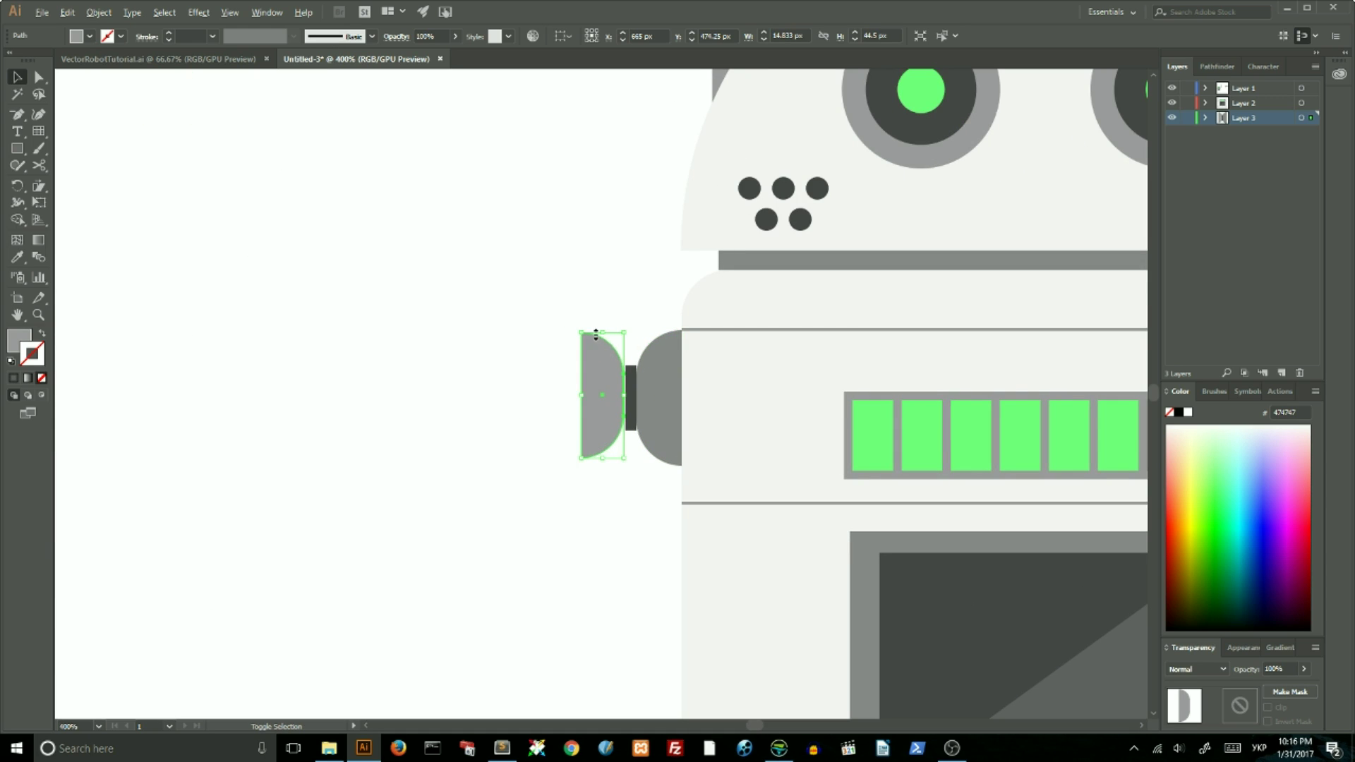
pyautogui.moveTo(605, 394); pyautogui.dragTo(617, 393)
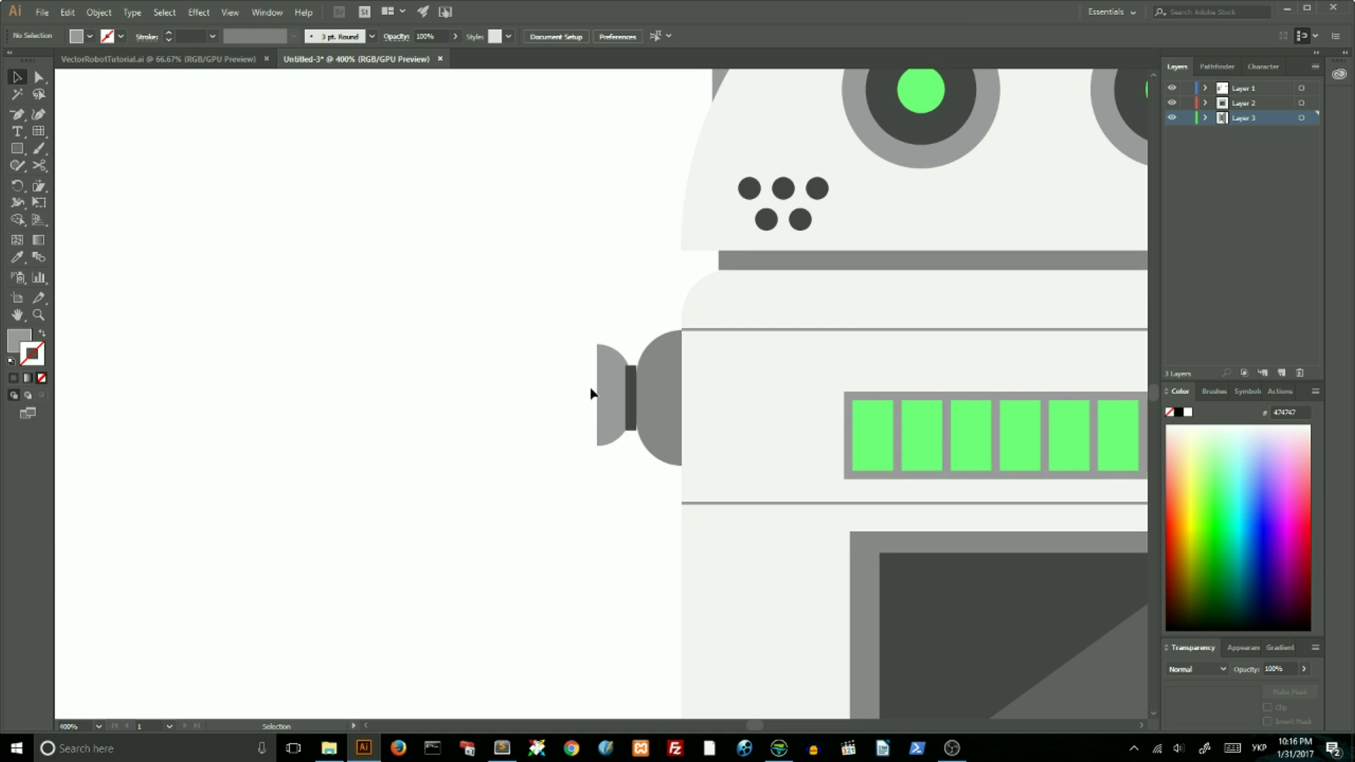
pyautogui.click(522, 385)
pyautogui.hotkey('ctrl', '-')
pyautogui.hotkey('ctrl', '-')
pyautogui.hotkey('ctrl', '-')
pyautogui.hotkey('ctrl', '-')
pyautogui.hotkey('ctrl', '=')
pyautogui.moveTo(17, 148); pyautogui.dragTo(70, 172)
# - Draw a light grey rounded rectangle for the upper arm
pyautogui.moveTo(399, 220); pyautogui.dragTo(511, 285)
pyautogui.press('i')
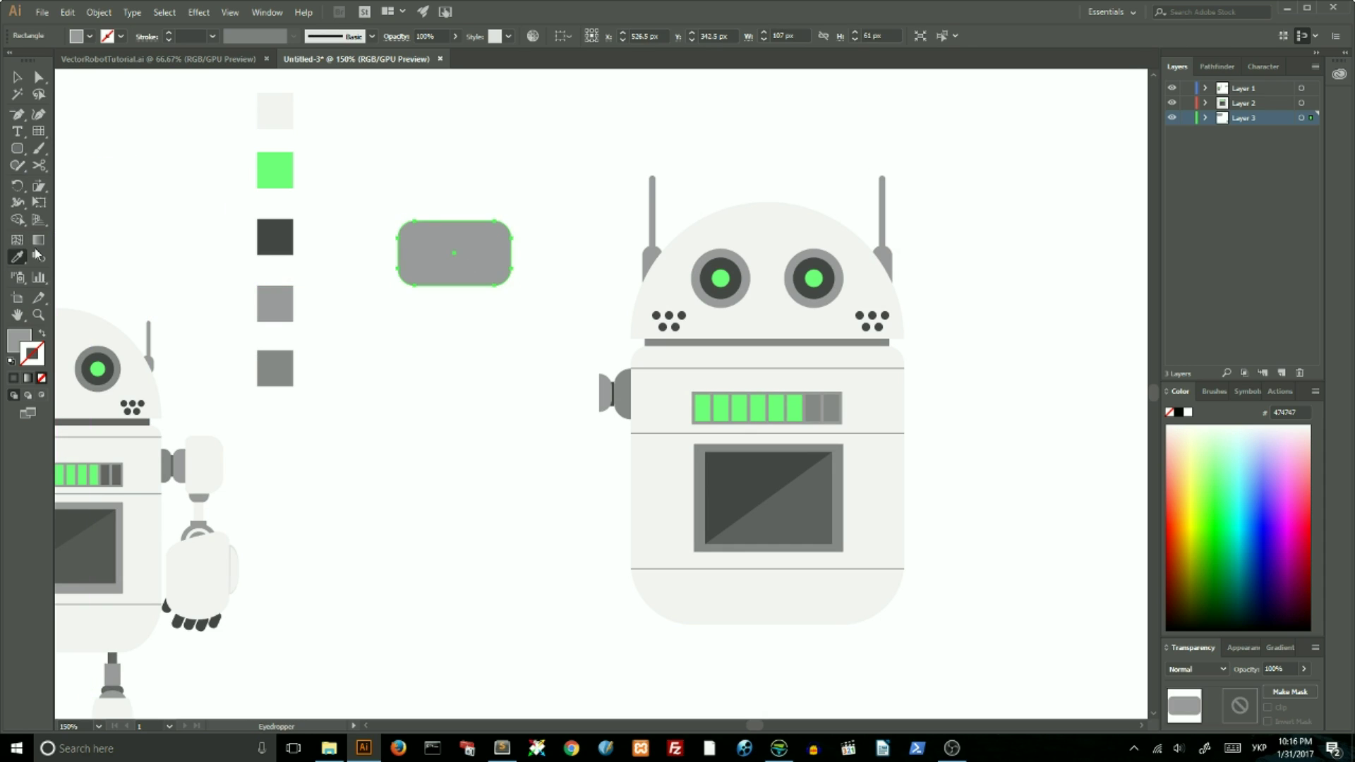
pyautogui.click(275, 110)
pyautogui.moveTo(17, 113); pyautogui.dragTo(84, 142)
pyautogui.click(501, 286)
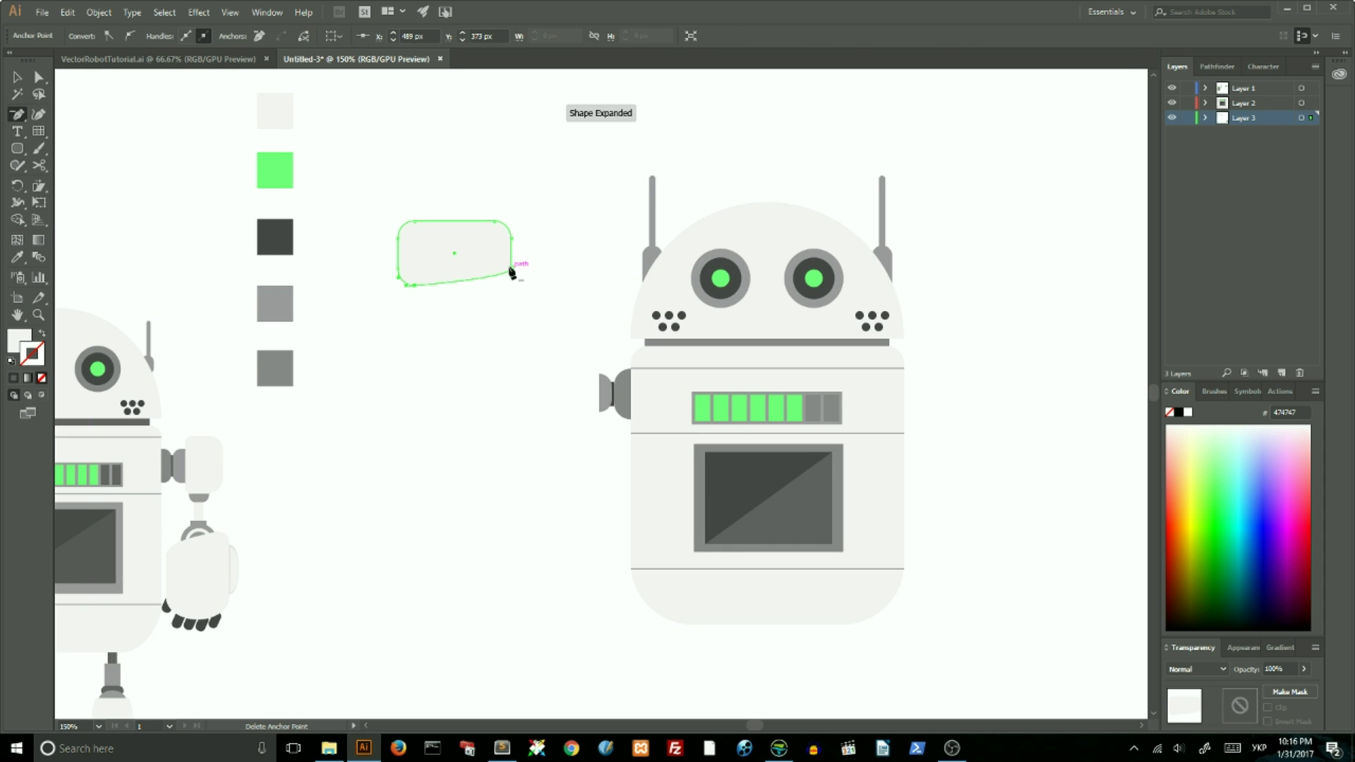
pyautogui.click(495, 223)
# - Make the arm block's right corners sharp and narrow it
pyautogui.click(19, 116)
pyautogui.click(20, 116)
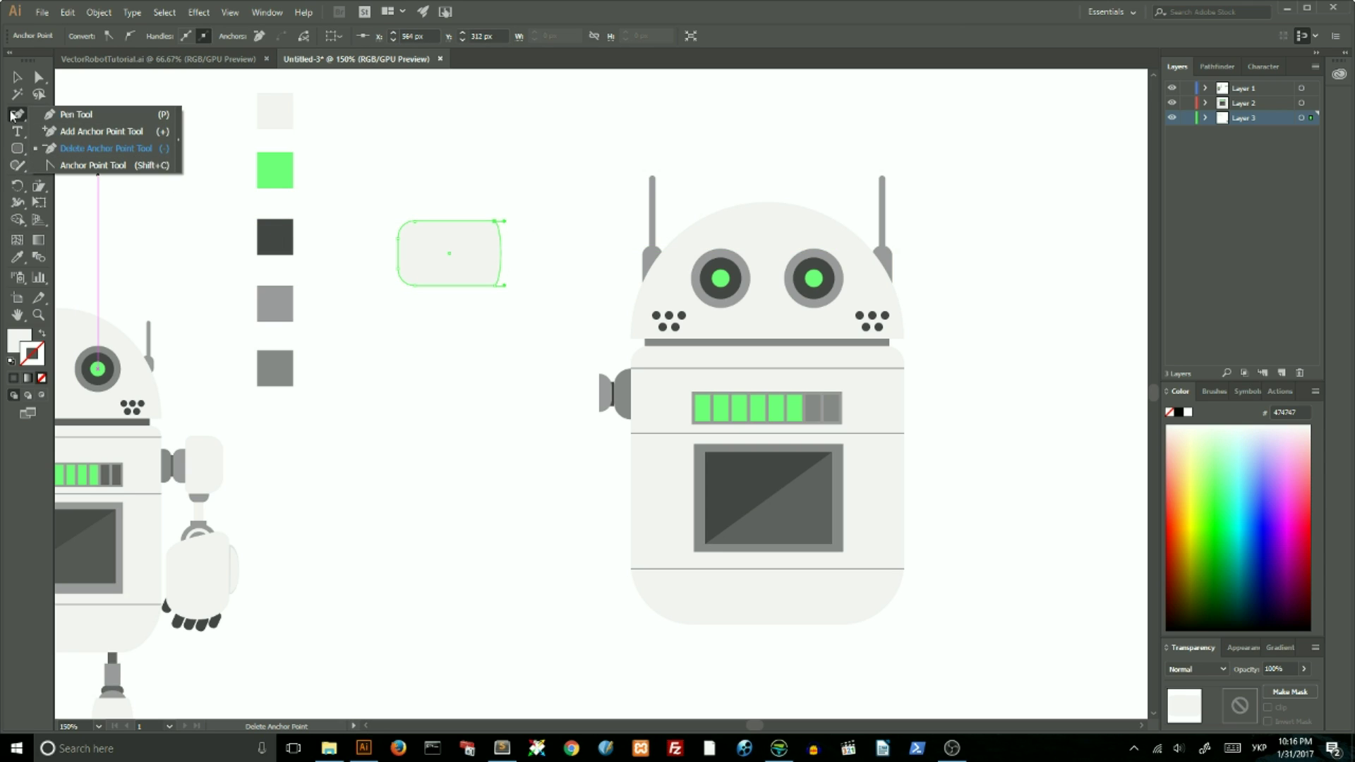
pyautogui.press('a')
pyautogui.hotkey('ctrl', 'z')
pyautogui.hotkey('ctrl', 'shift', 'z')
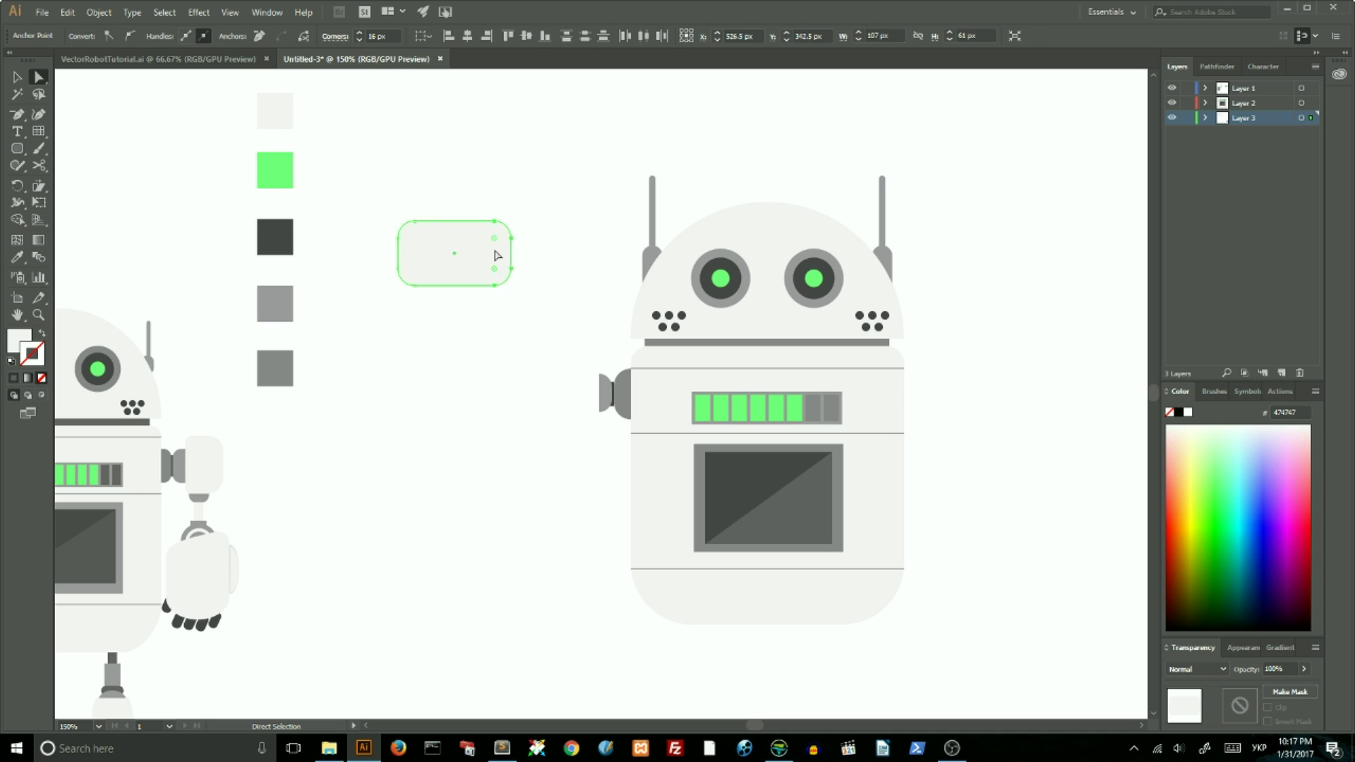
pyautogui.hotkey('shift', 'Left')
pyautogui.hotkey('shift', 'Left')
pyautogui.hotkey('shift', 'Left')
pyautogui.hotkey('shift', 'Left')
pyautogui.hotkey('shift', 'Left')
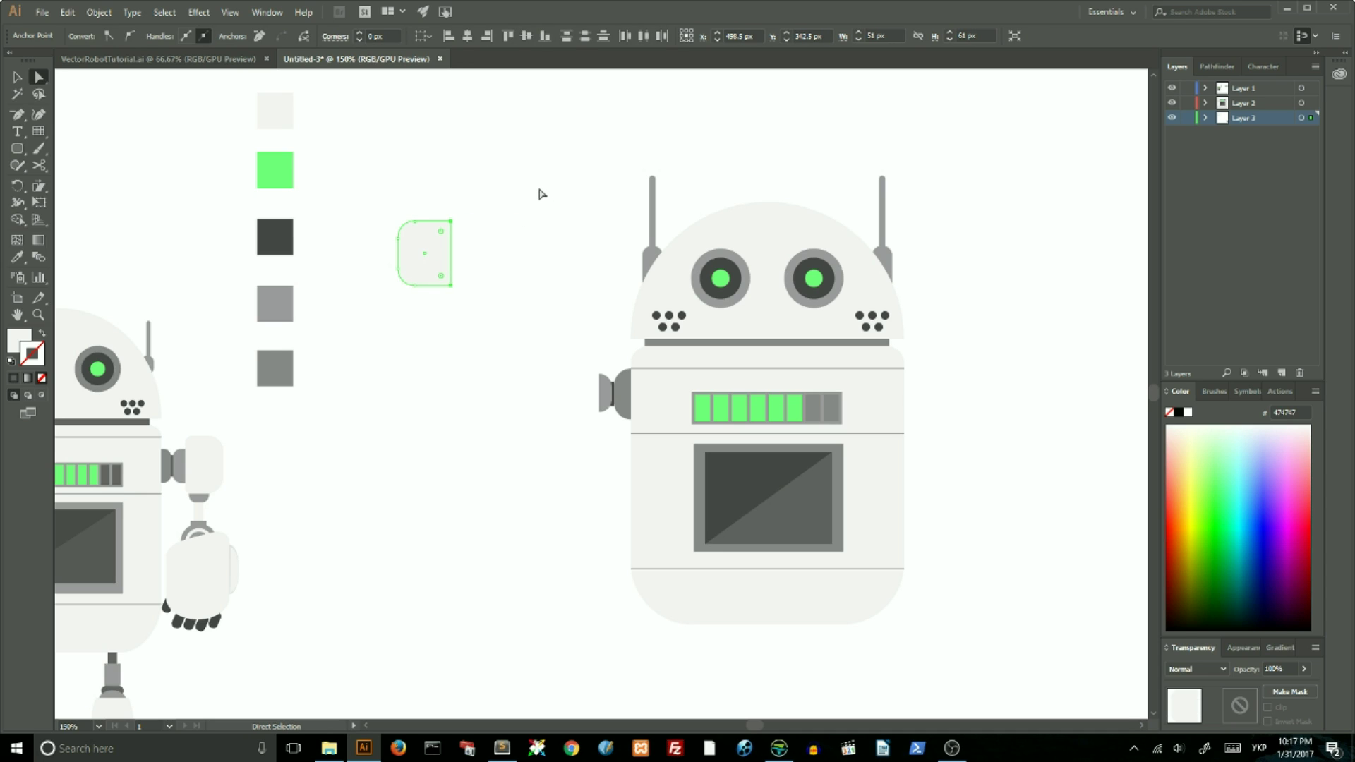
pyautogui.press('v')
# - Place the arm block beside the shoulder with a resized connector copy beneath it
pyautogui.moveTo(422, 253); pyautogui.dragTo(575, 391)
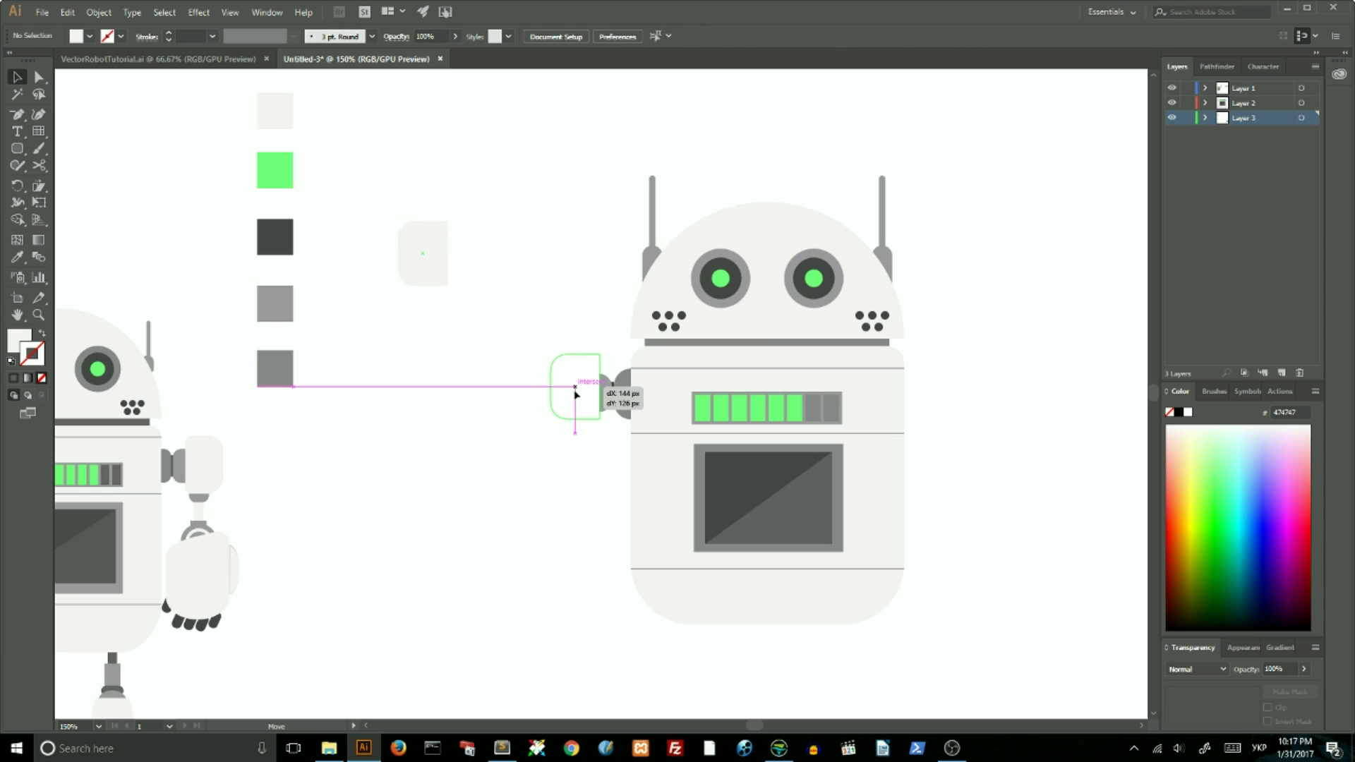
pyautogui.click(475, 354)
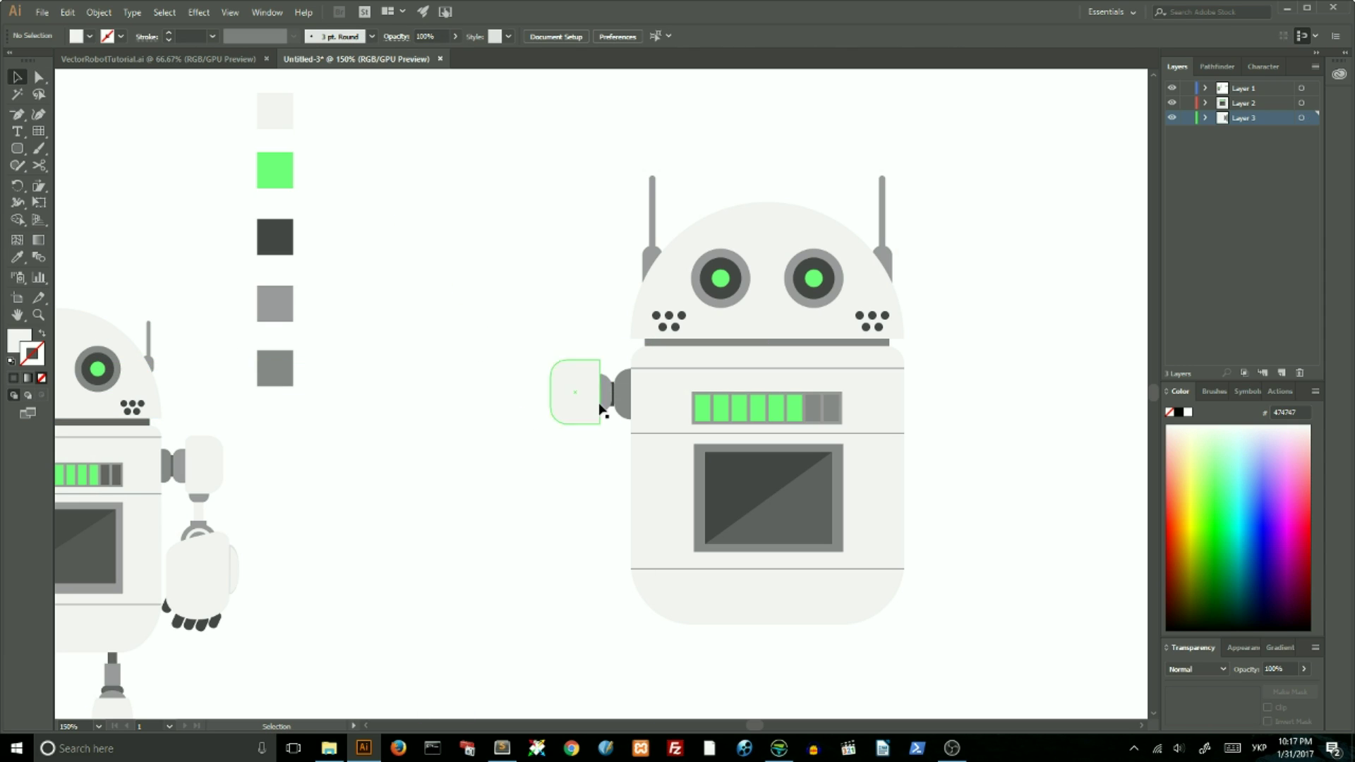
pyautogui.moveTo(599, 408)
pyautogui.mouseDown()
pyautogui.moveTo(588, 472)
pyautogui.moveTo(606, 484)
pyautogui.moveTo(585, 434)
pyautogui.mouseUp()
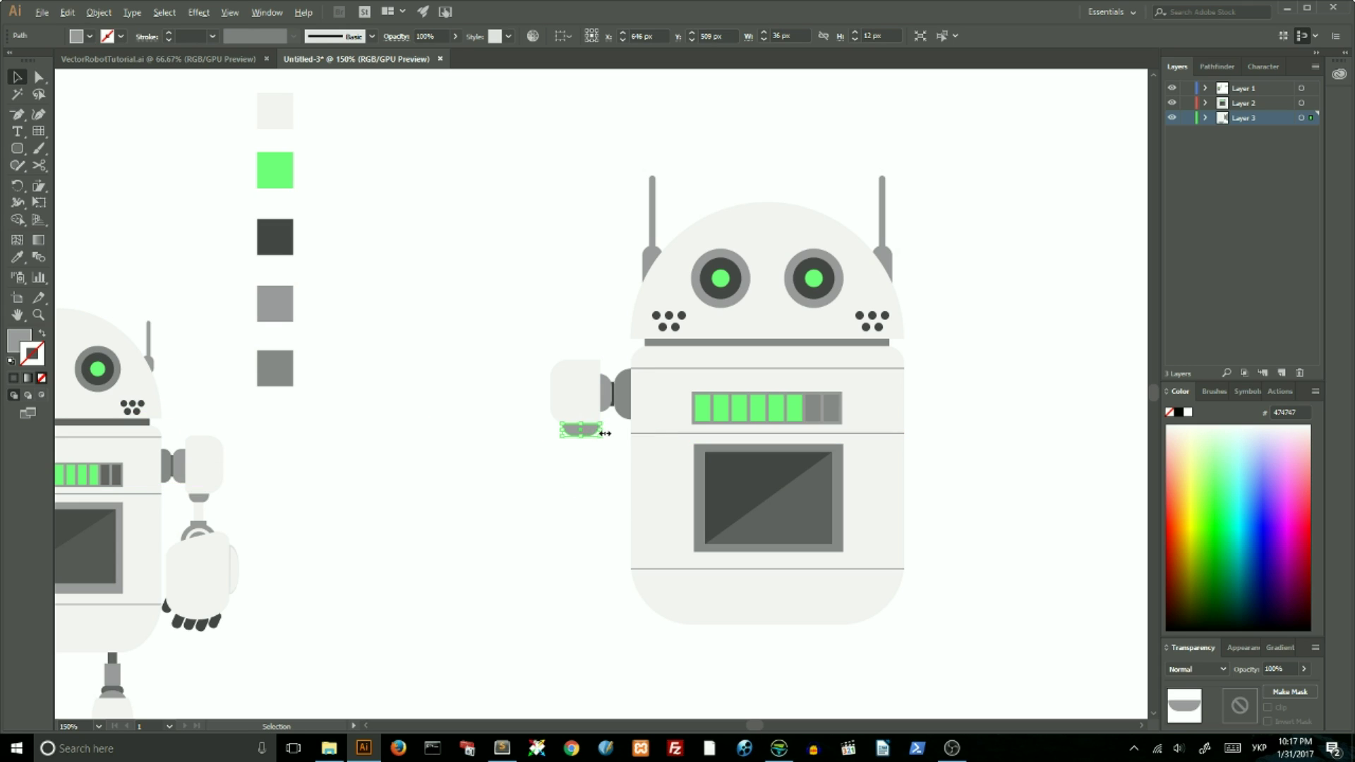
pyautogui.click(578, 463)
pyautogui.click(572, 480)
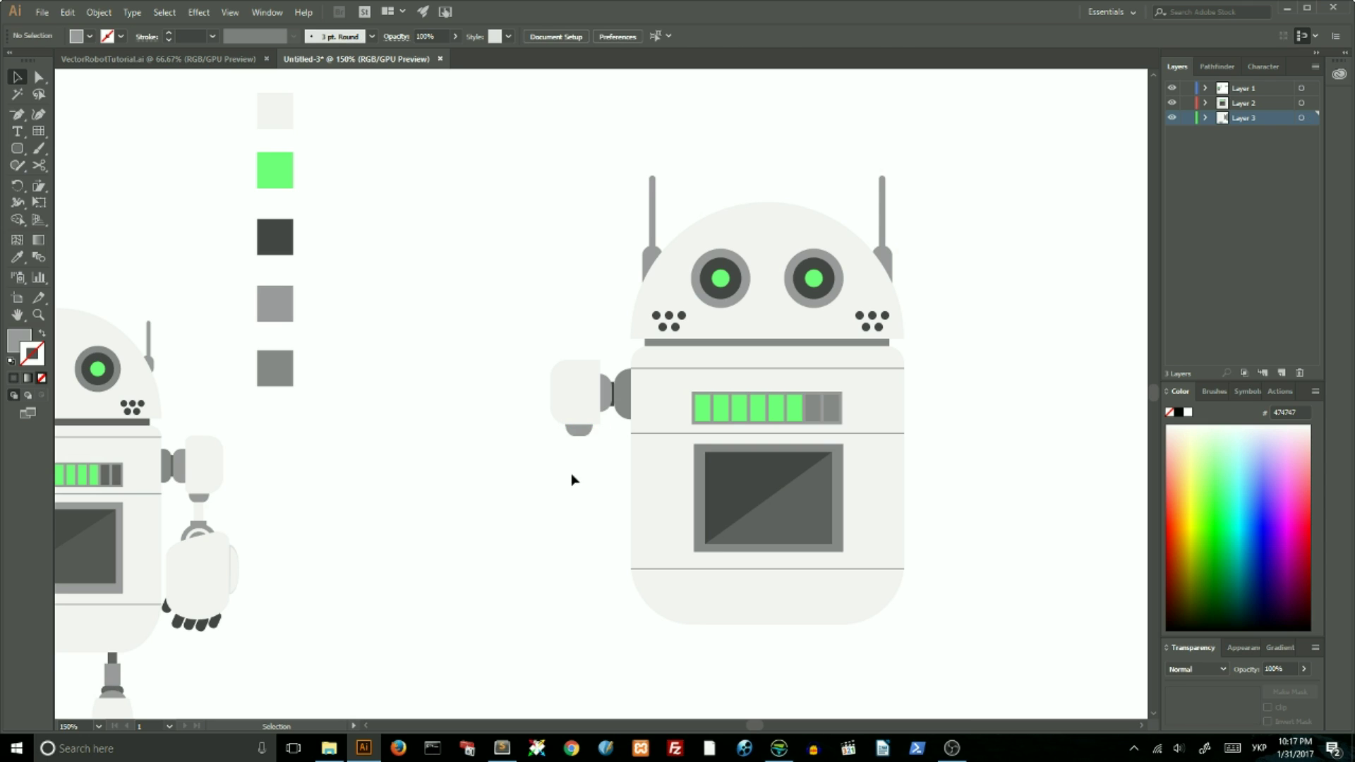
pyautogui.moveTo(12, 151); pyautogui.dragTo(64, 146)
# - Draw a narrow forearm rectangle below the arm in the light body colour and resize it
pyautogui.moveTo(573, 436); pyautogui.dragTo(588, 493)
pyautogui.click(18, 77)
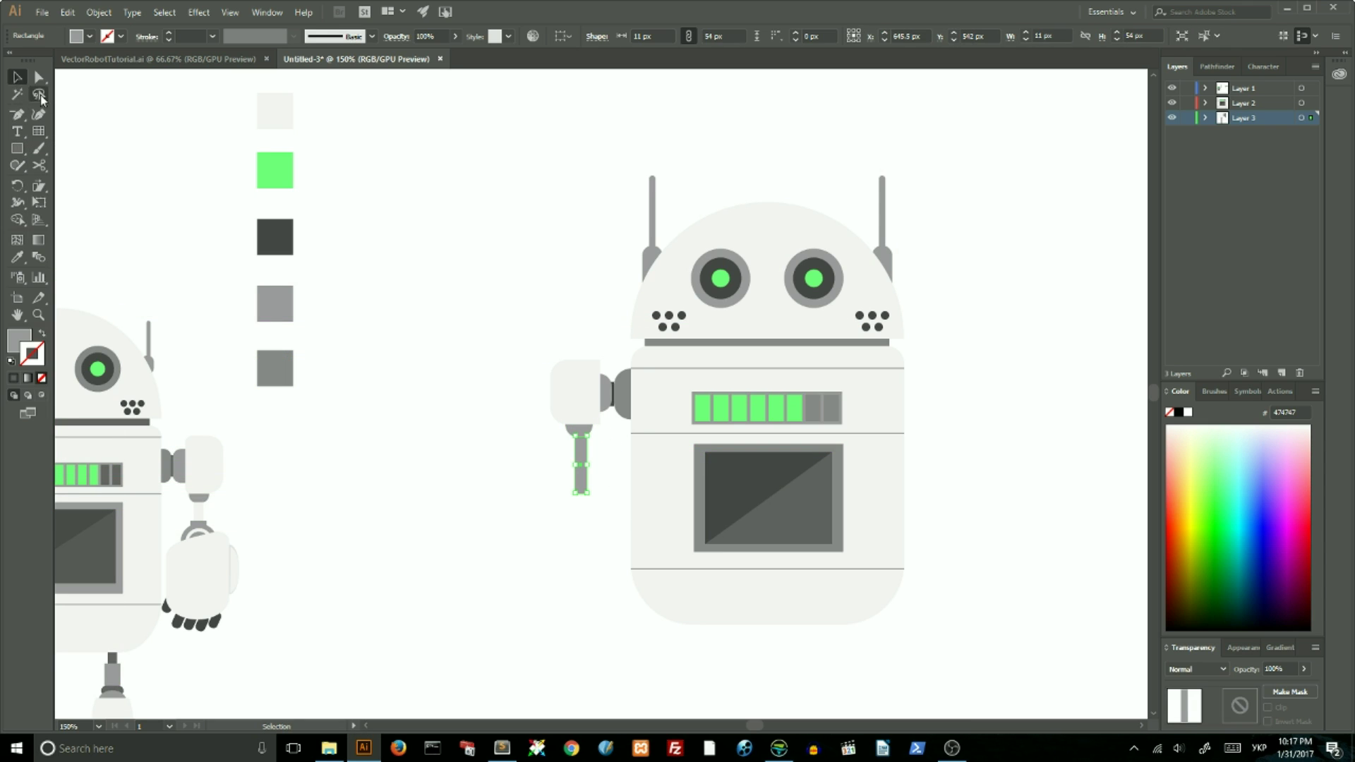
pyautogui.scroll(1, 385, 517)
pyautogui.scroll(1, 577, 381)
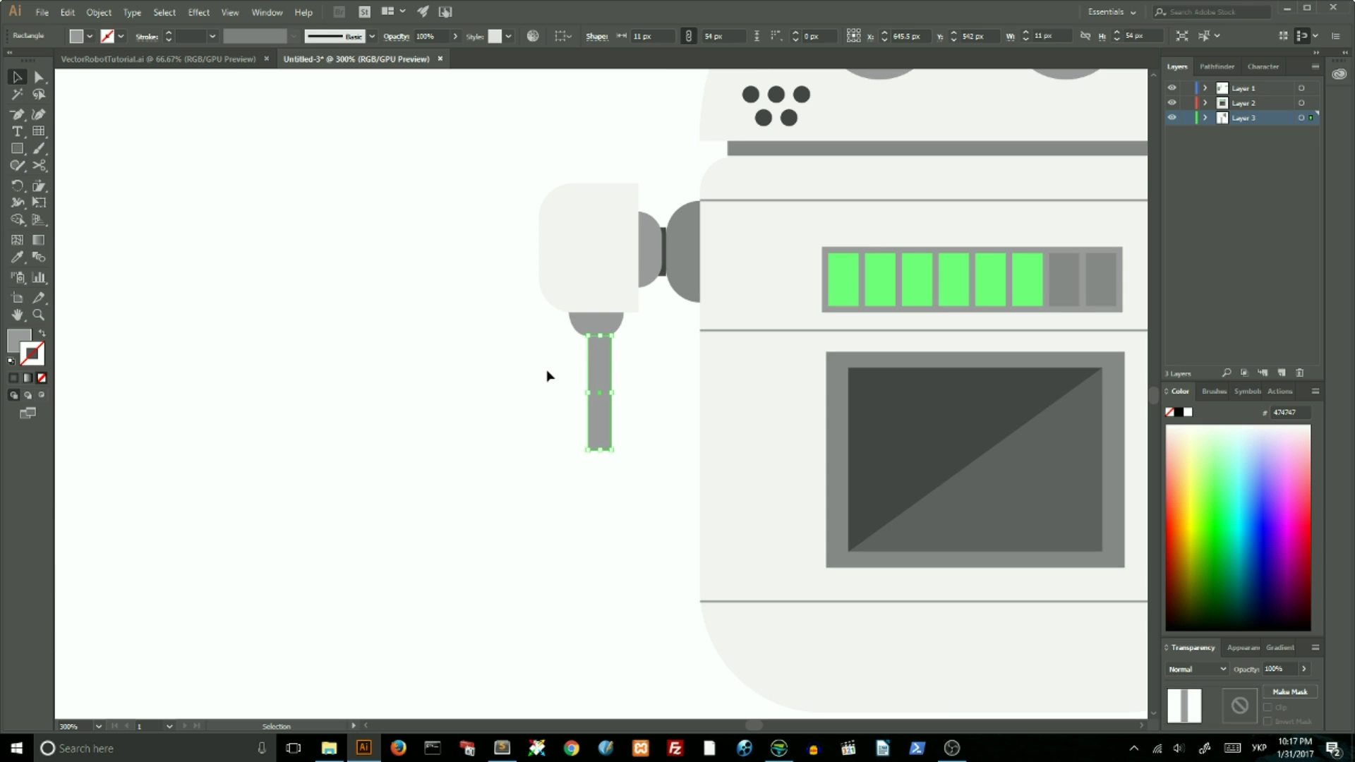
pyautogui.moveTo(577, 381); pyautogui.dragTo(586, 386)
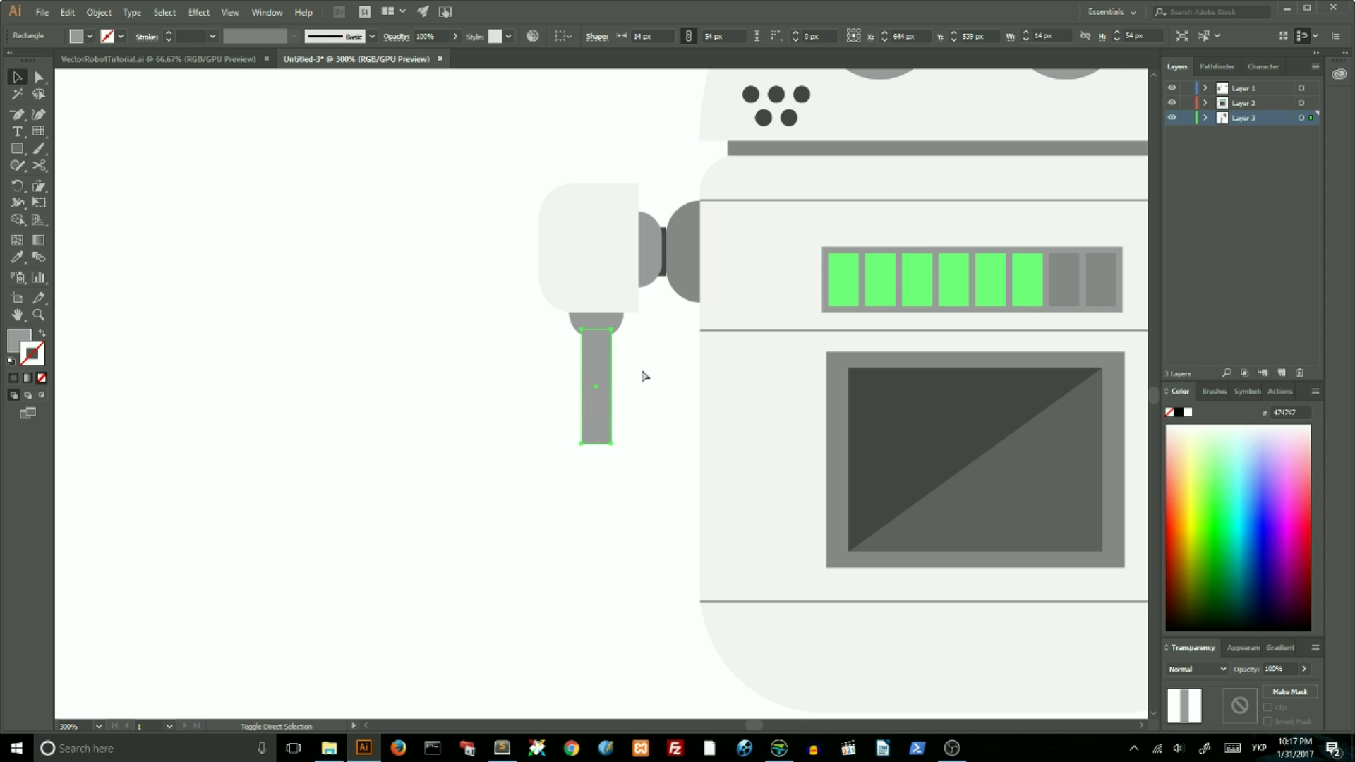
pyautogui.click(17, 256)
pyautogui.hotkey('ctrl', '-')
pyautogui.hotkey('ctrl', '-')
pyautogui.hotkey('ctrl', '-')
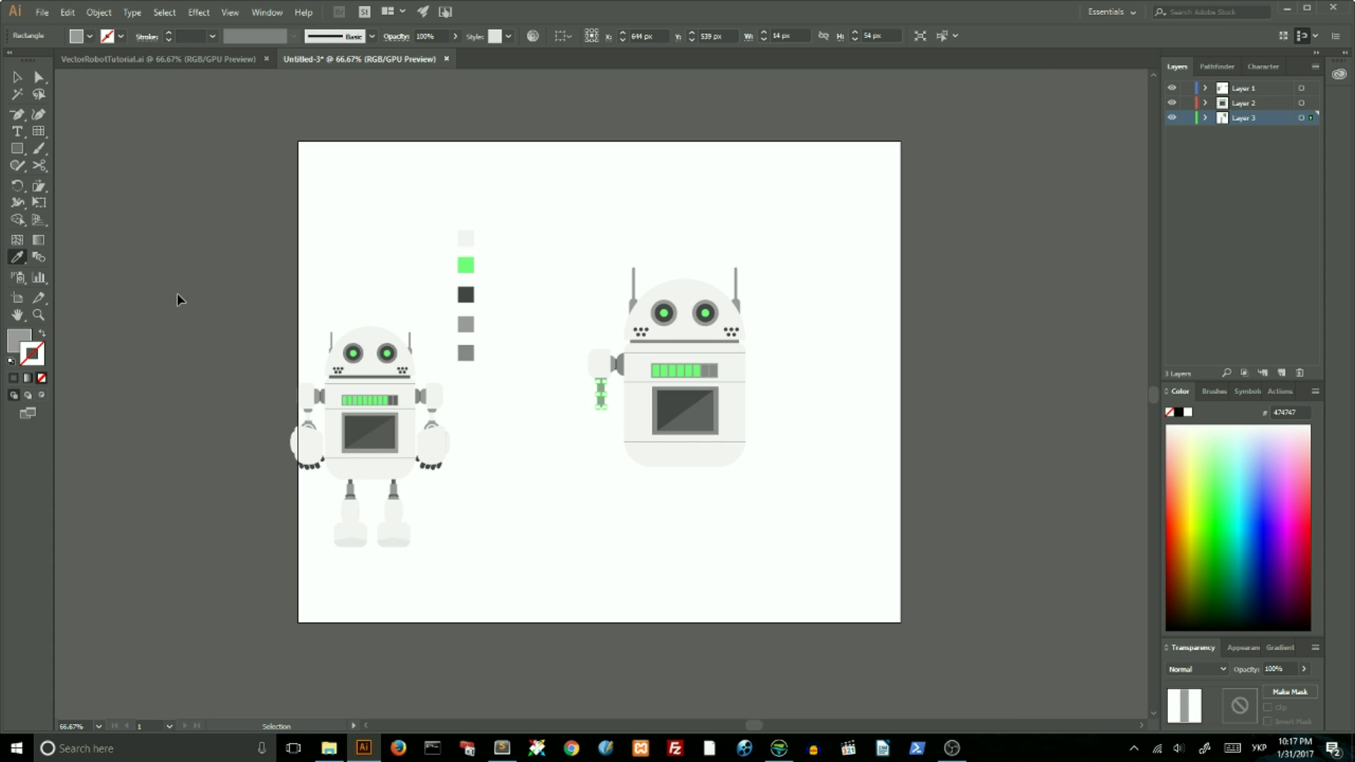
pyautogui.hotkey('ctrl', '+')
pyautogui.hotkey('ctrl', '+')
pyautogui.click(297, 111)
pyautogui.scroll(-2, 296, 113)
pyautogui.click(17, 76)
pyautogui.moveTo(609, 405); pyautogui.dragTo(610, 381)
pyautogui.click(616, 402)
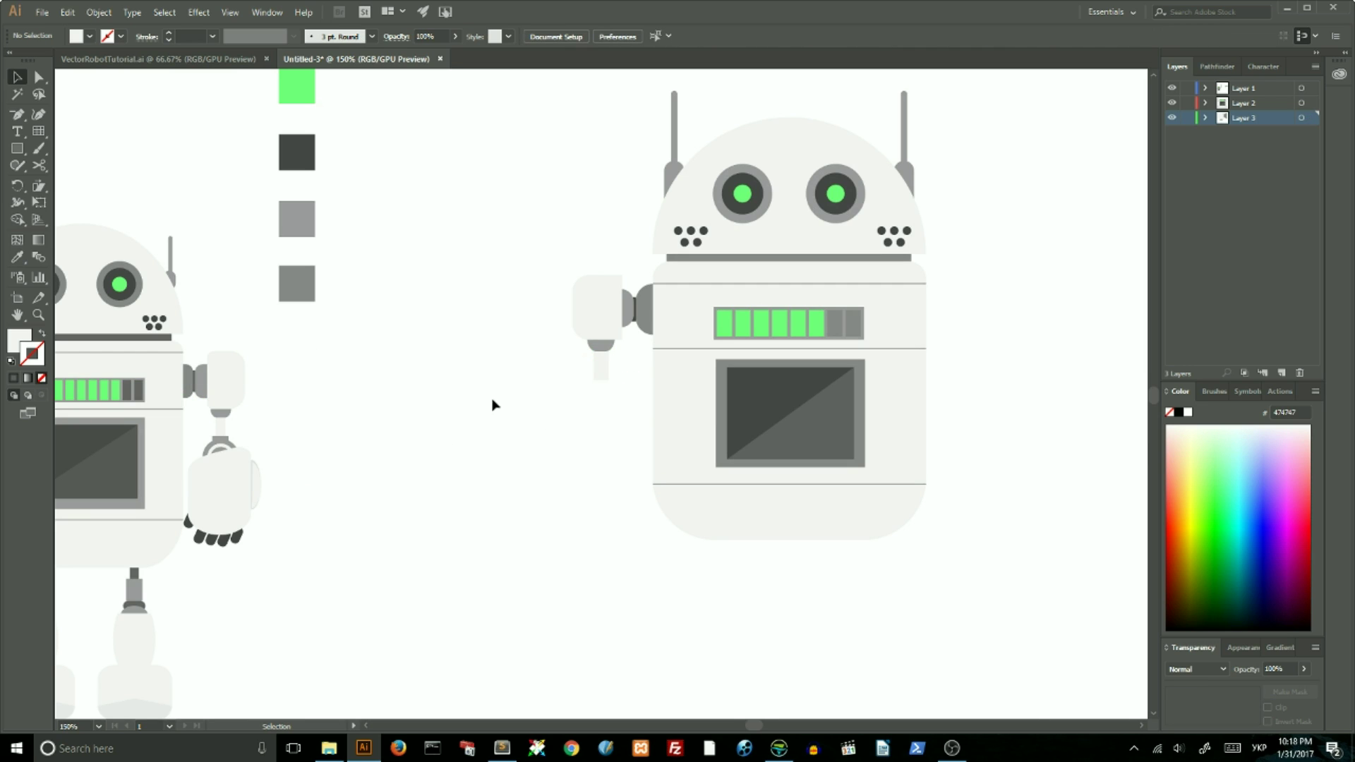
# - Draw a small grey connector rectangle below the forearm
pyautogui.moveTo(26, 150); pyautogui.dragTo(85, 156)
pyautogui.moveTo(586, 377); pyautogui.dragTo(614, 390)
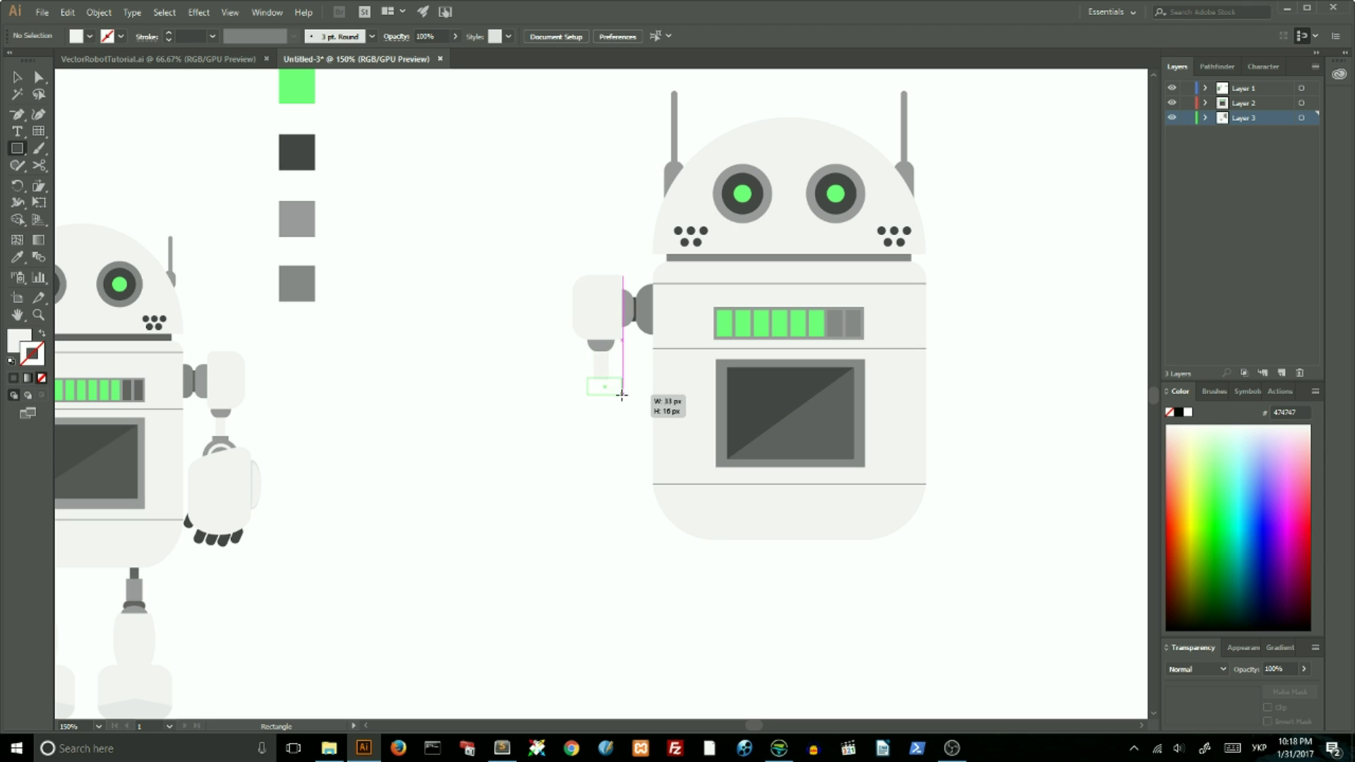
pyautogui.press('i')
pyautogui.click(601, 344)
pyautogui.press('v')
pyautogui.click(418, 381)
# - Build a ring wrist joint from a circle and a grey 20 px inner circle
pyautogui.moveTo(17, 150); pyautogui.dragTo(70, 186)
pyautogui.moveTo(583, 374)
pyautogui.mouseDown()
pyautogui.moveTo(614, 412)
pyautogui.moveTo(626, 386)
pyautogui.moveTo(611, 415)
pyautogui.mouseUp()
pyautogui.scroll(2, 344, 154)
pyautogui.press('i')
pyautogui.press('v')
pyautogui.moveTo(617, 440); pyautogui.dragTo(612, 446)
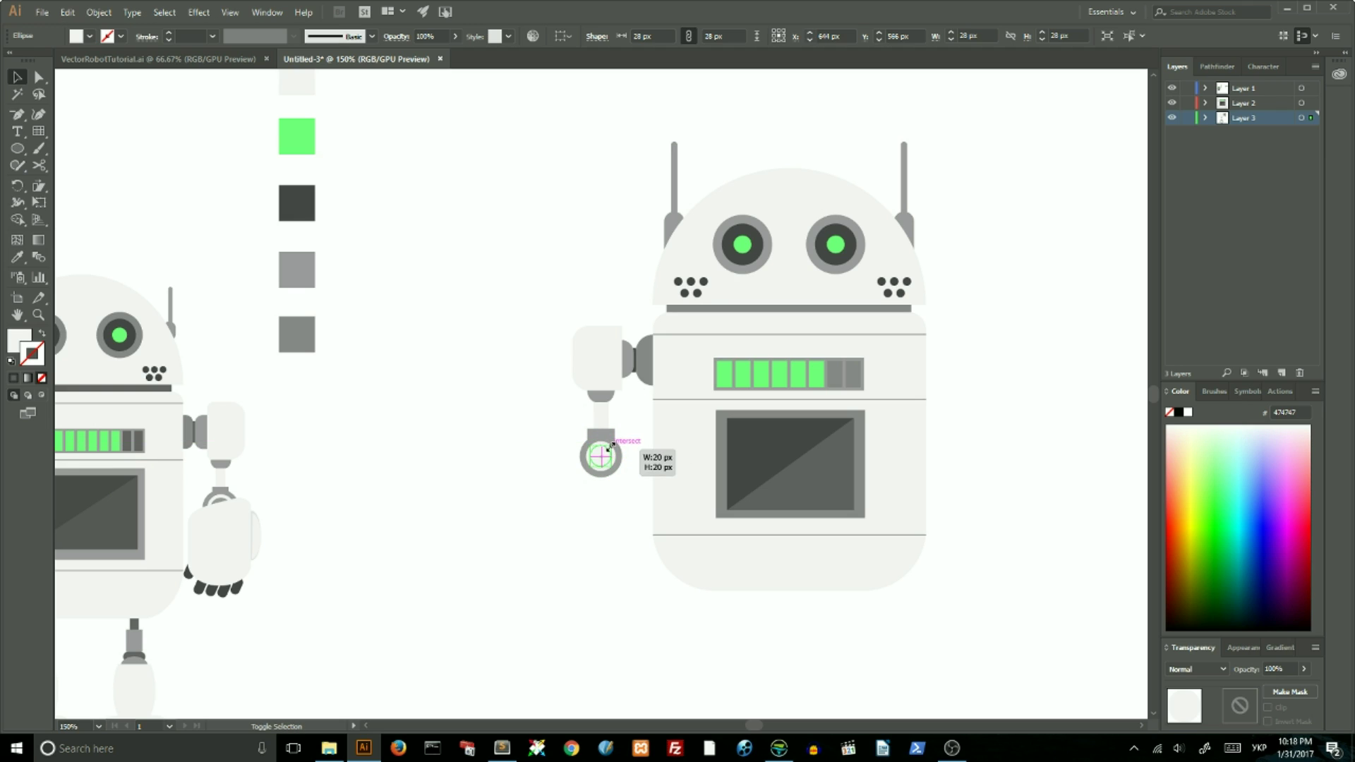
pyautogui.click(18, 257)
pyautogui.click(299, 266)
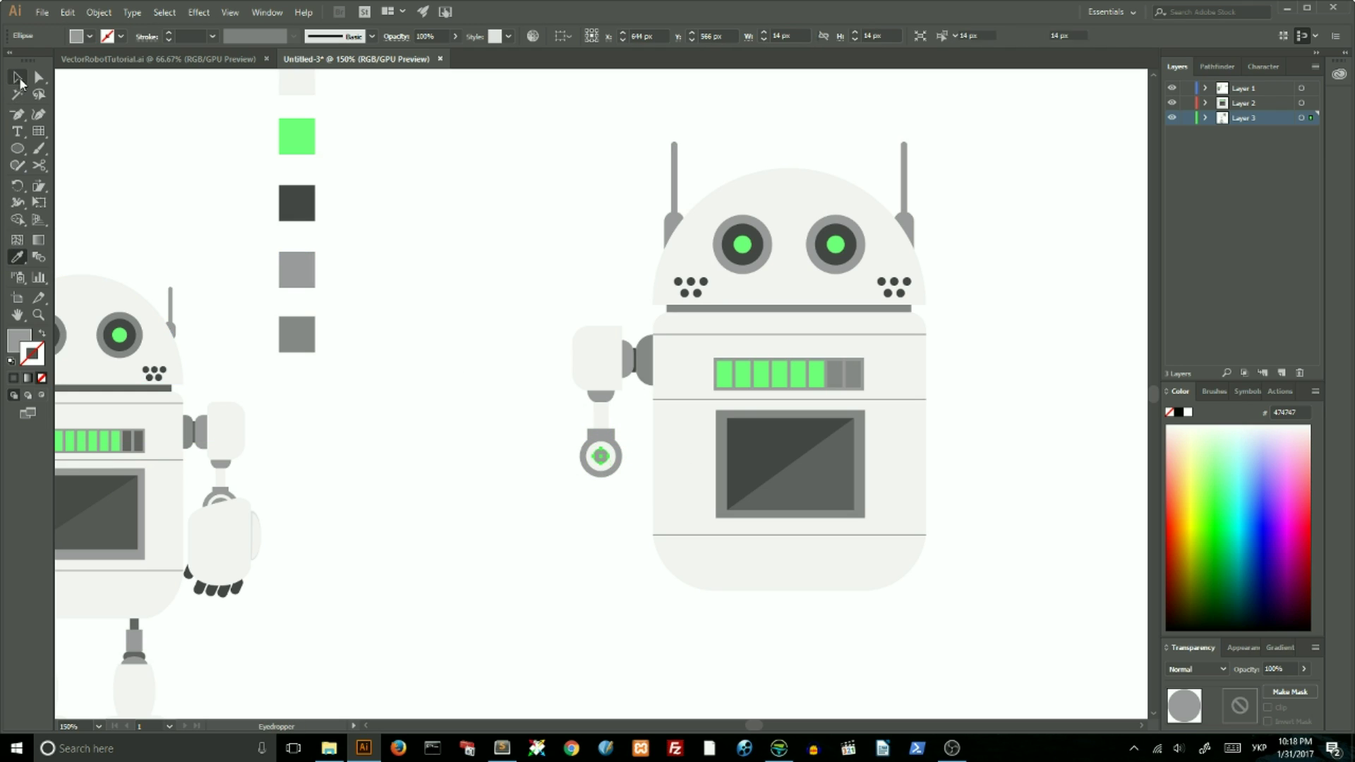
pyautogui.click(19, 79)
pyautogui.click(284, 304)
pyautogui.moveTo(19, 150); pyautogui.dragTo(70, 163)
# - Draw a tall rounded rectangle for the hand and fill it with the light body colour
pyautogui.moveTo(422, 187); pyautogui.dragTo(504, 312)
pyautogui.click(38, 77)
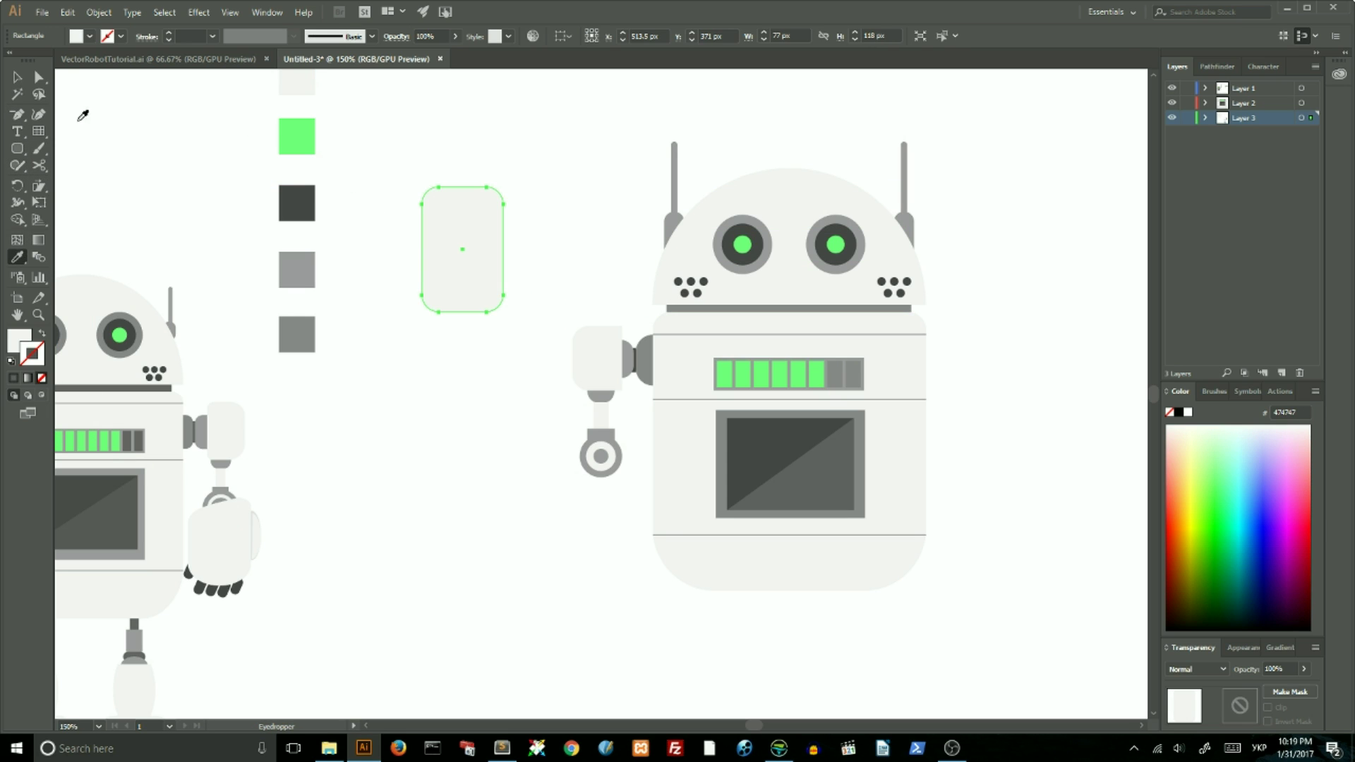
pyautogui.click(470, 170)
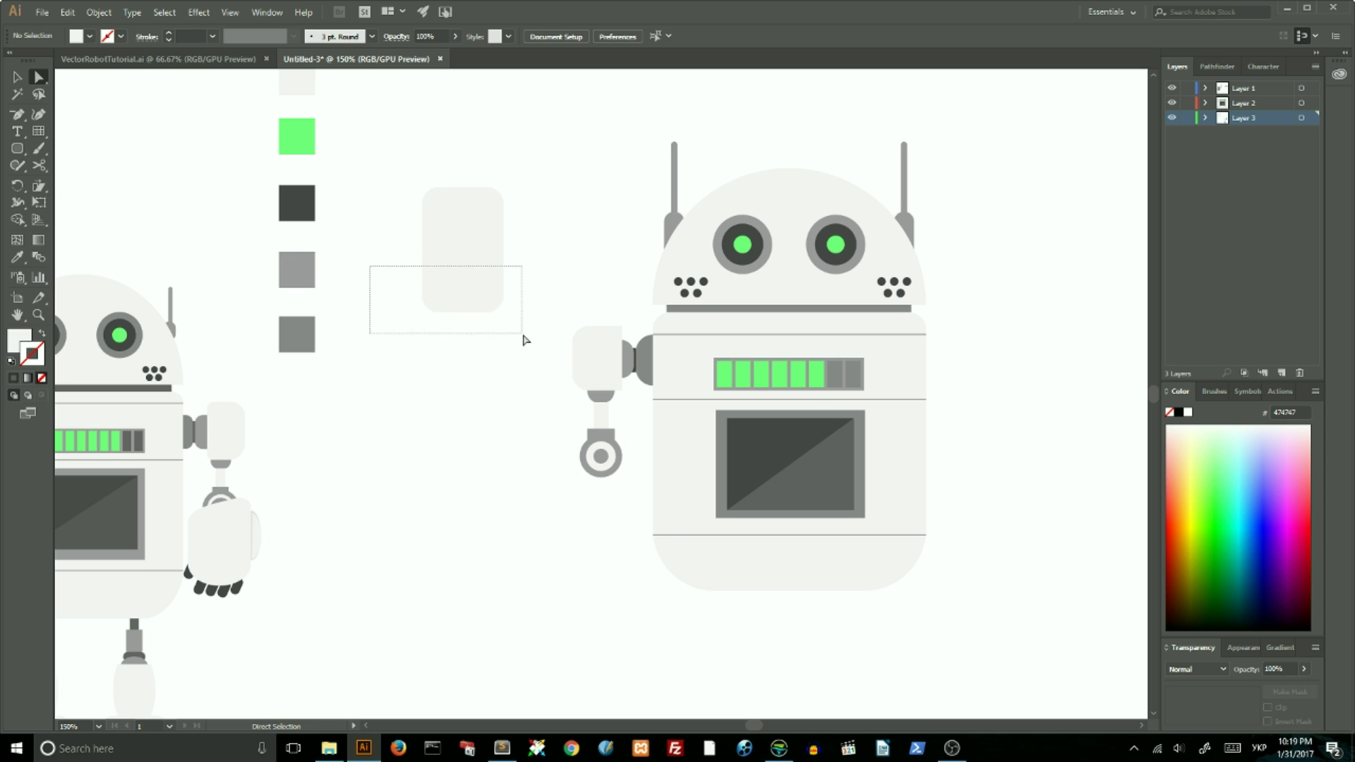
pyautogui.moveTo(524, 334); pyautogui.dragTo(524, 335)
pyautogui.click(432, 266)
# - Lower the hand's top-right corner to slant its top edge, then nudge the shape down
pyautogui.hotkey('shift', 'Down')
pyautogui.hotkey('shift', 'Down')
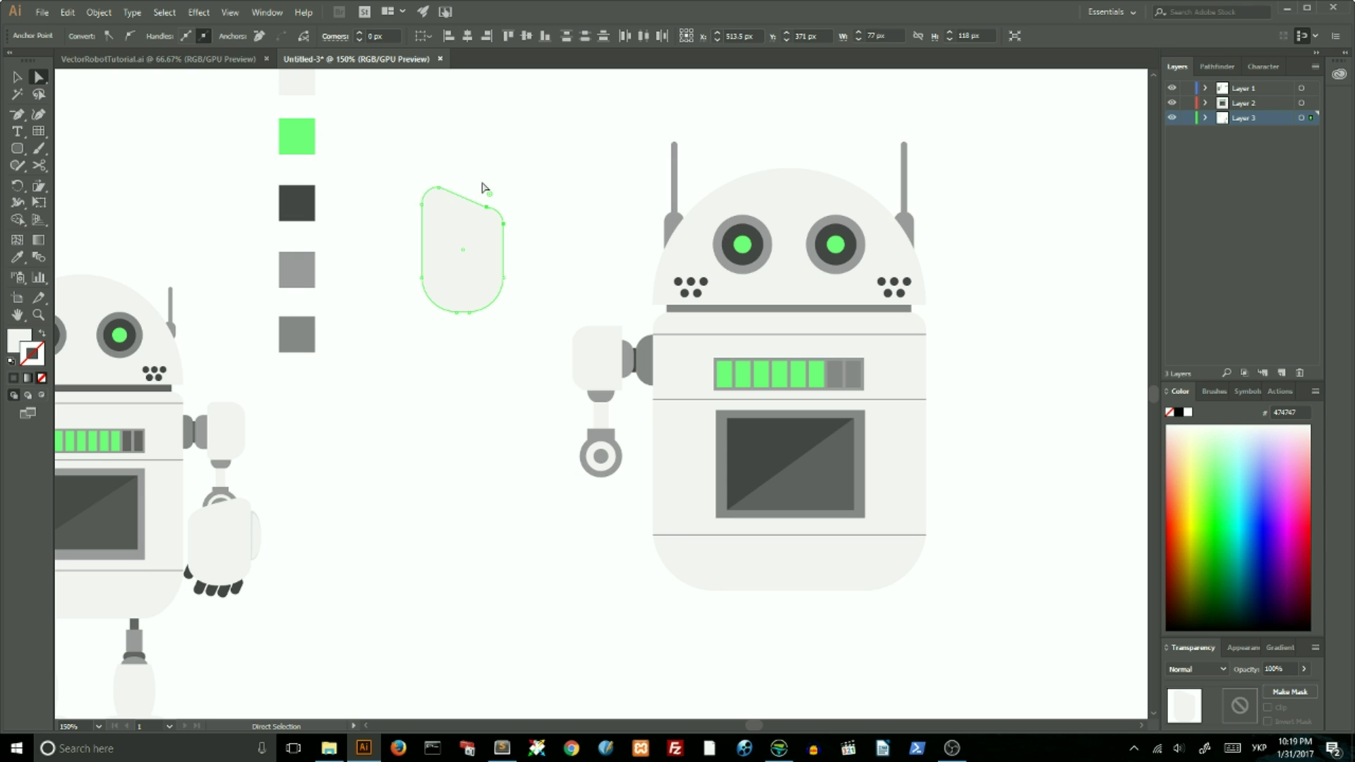
pyautogui.click(489, 209)
pyautogui.moveTo(496, 215); pyautogui.dragTo(497, 219)
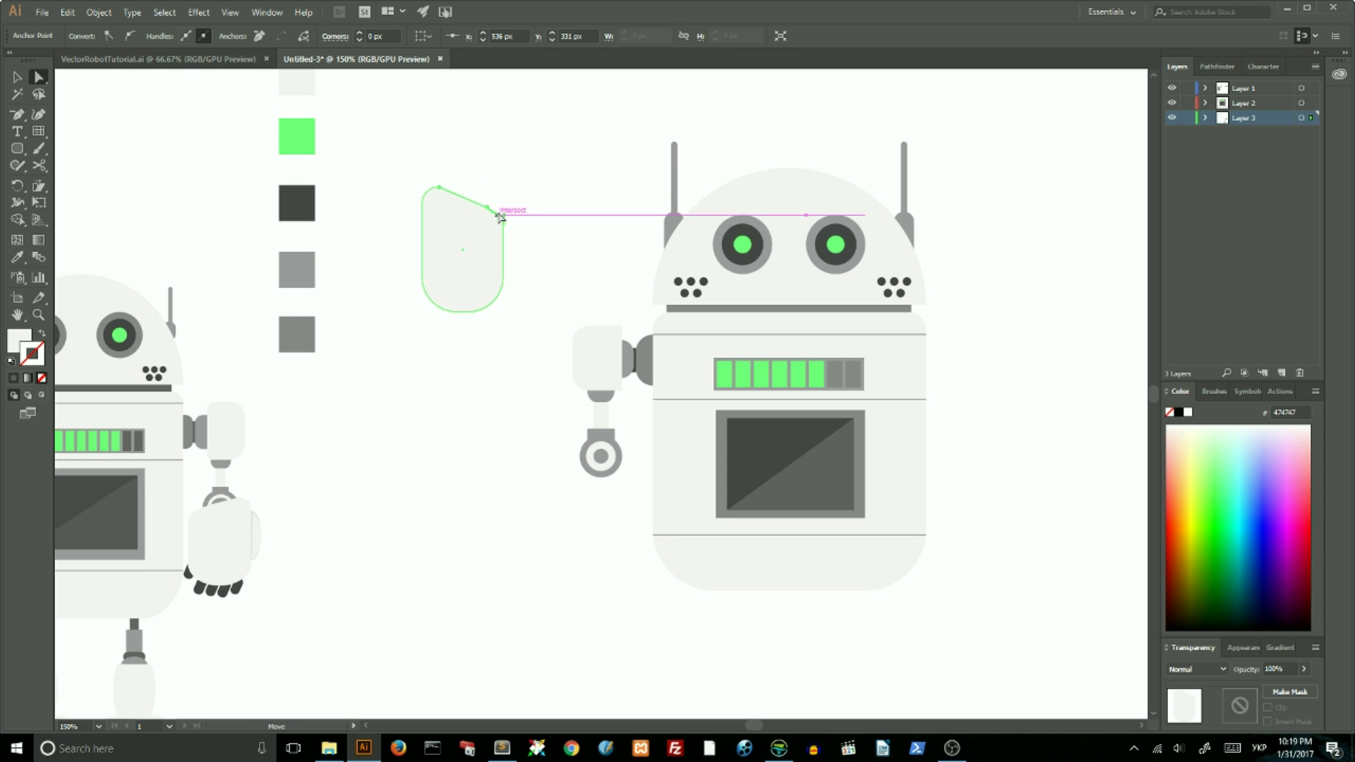
pyautogui.click(514, 191)
pyautogui.click(443, 205)
pyautogui.moveTo(444, 201); pyautogui.dragTo(445, 218)
# - Round the slanted top-right corner of the hand
pyautogui.press('v')
pyautogui.click(452, 168)
pyautogui.press('a')
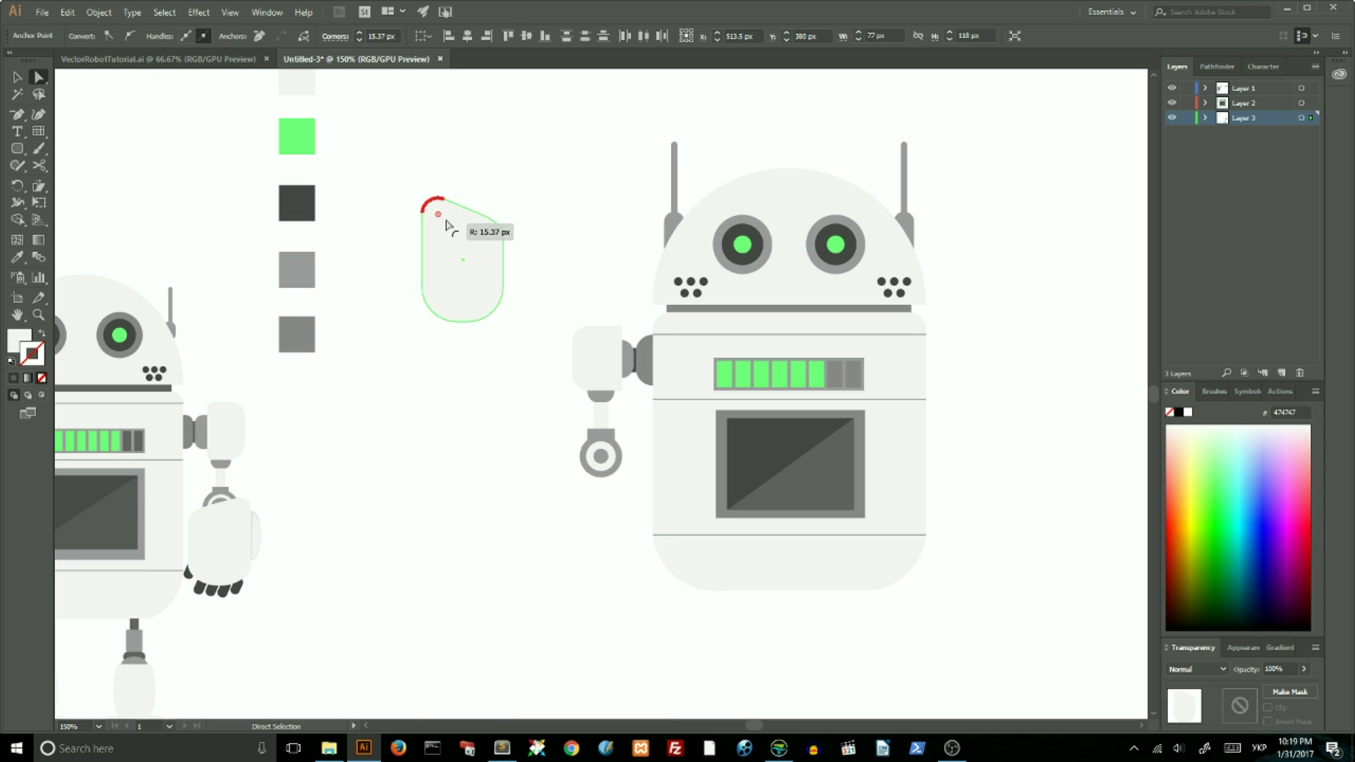
pyautogui.click(486, 217)
pyautogui.click(526, 171)
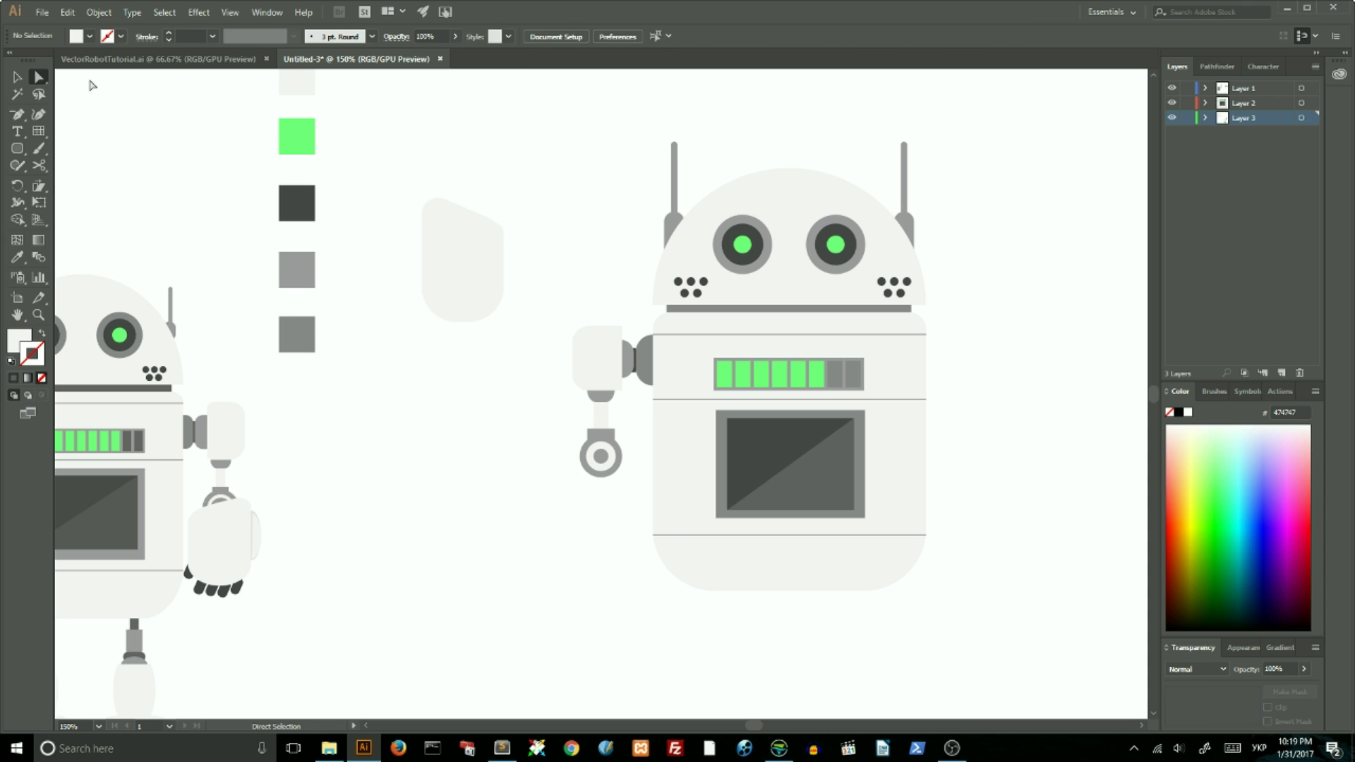
pyautogui.click(487, 222)
# - Move and scale the hand so it sits over the wrist joint
pyautogui.press('v')
pyautogui.moveTo(460, 220)
pyautogui.mouseDown()
pyautogui.moveTo(596, 453)
pyautogui.moveTo(635, 439)
pyautogui.moveTo(603, 479)
pyautogui.mouseUp()
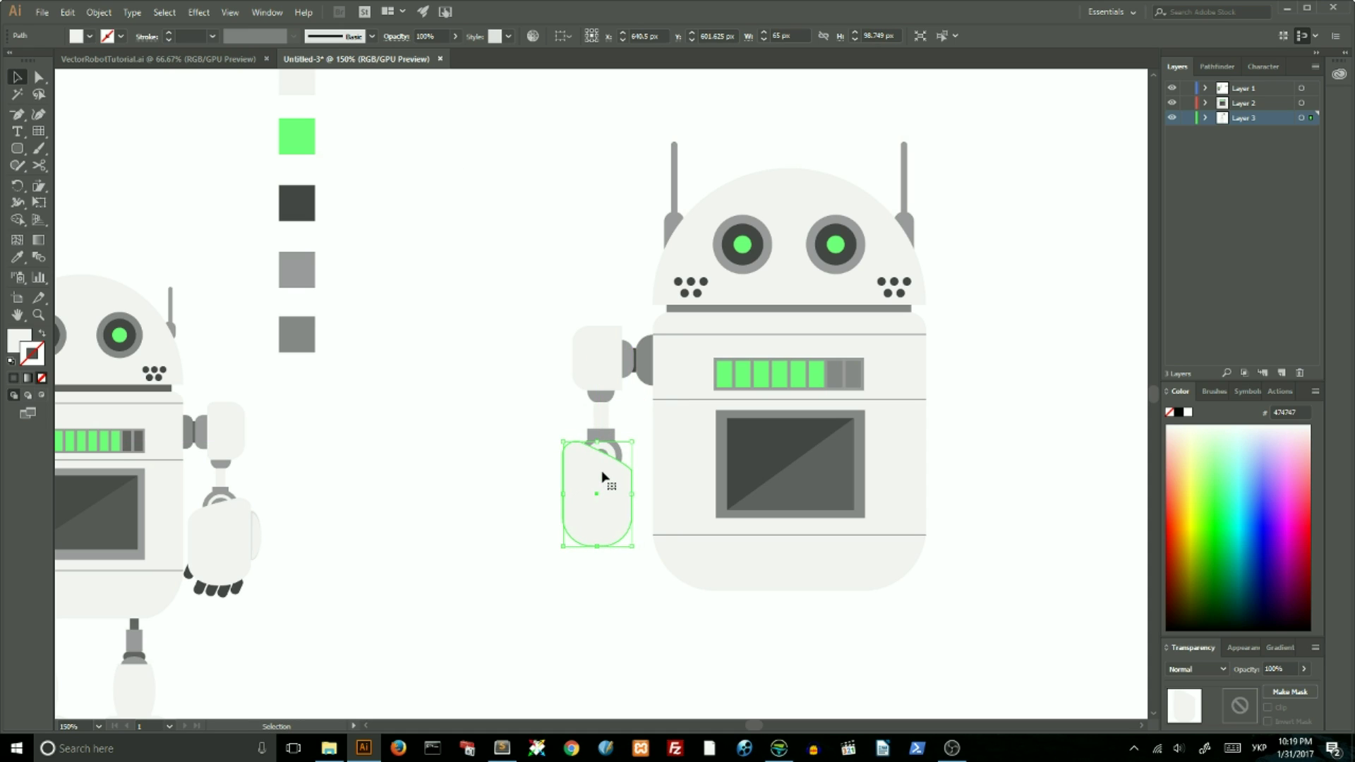
pyautogui.click(516, 439)
pyautogui.moveTo(18, 150); pyautogui.dragTo(106, 167)
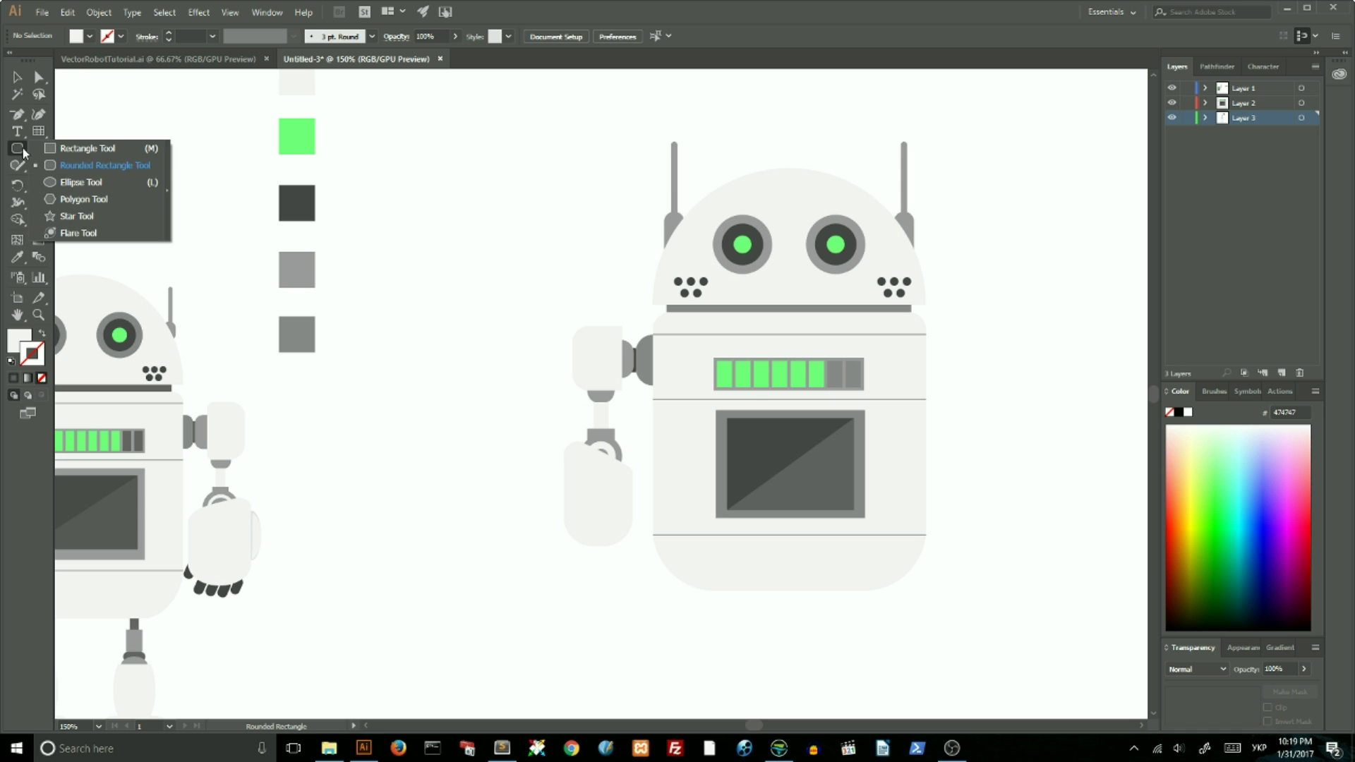
# - Draw a narrow rounded rectangle and delete its two right-side corner points for the thumb
pyautogui.moveTo(463, 215); pyautogui.dragTo(504, 286)
pyautogui.moveTo(17, 114); pyautogui.dragTo(64, 139)
pyautogui.click(499, 218)
pyautogui.click(501, 272)
pyautogui.click(15, 78)
pyautogui.moveTo(472, 247); pyautogui.dragTo(471, 303)
# - Give the thumb piece a mid-grey outline stroke
pyautogui.click(266, 240)
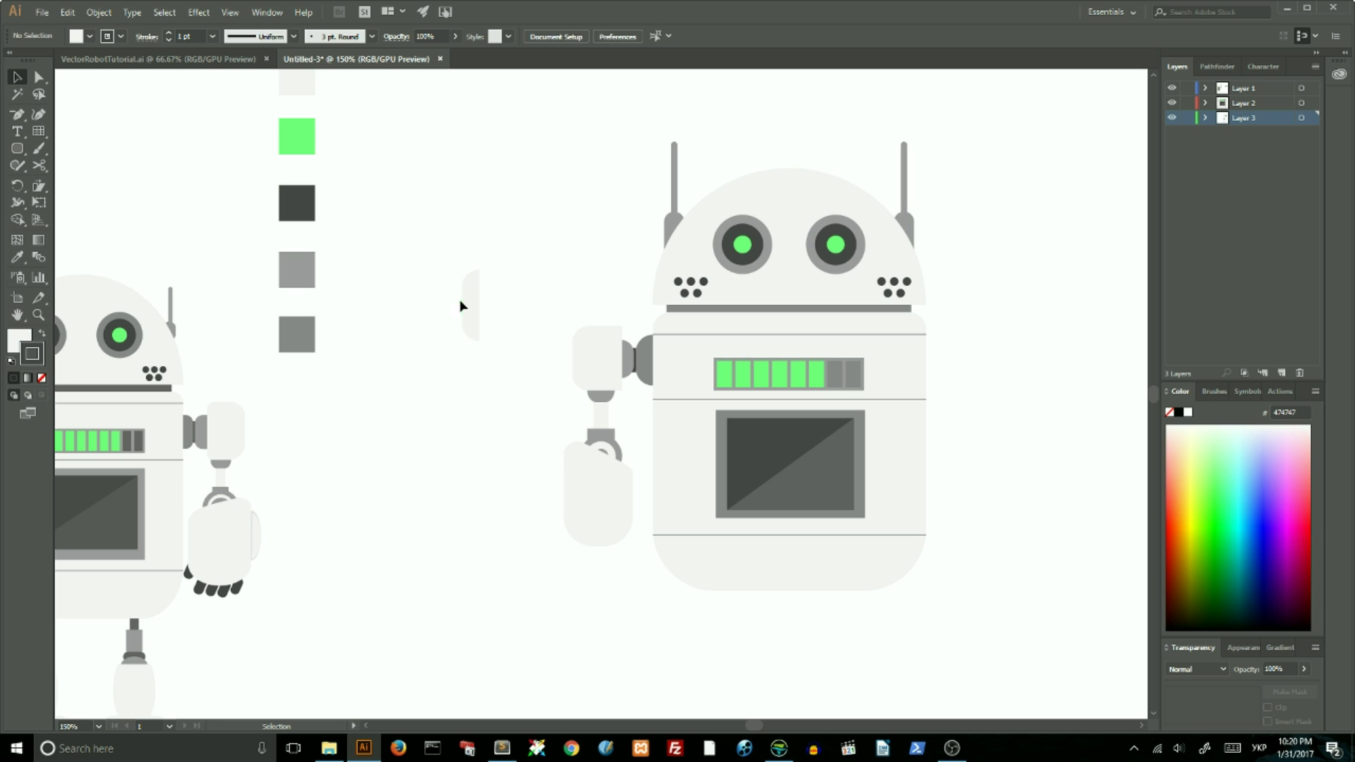
pyautogui.click(466, 304)
pyautogui.click(297, 268)
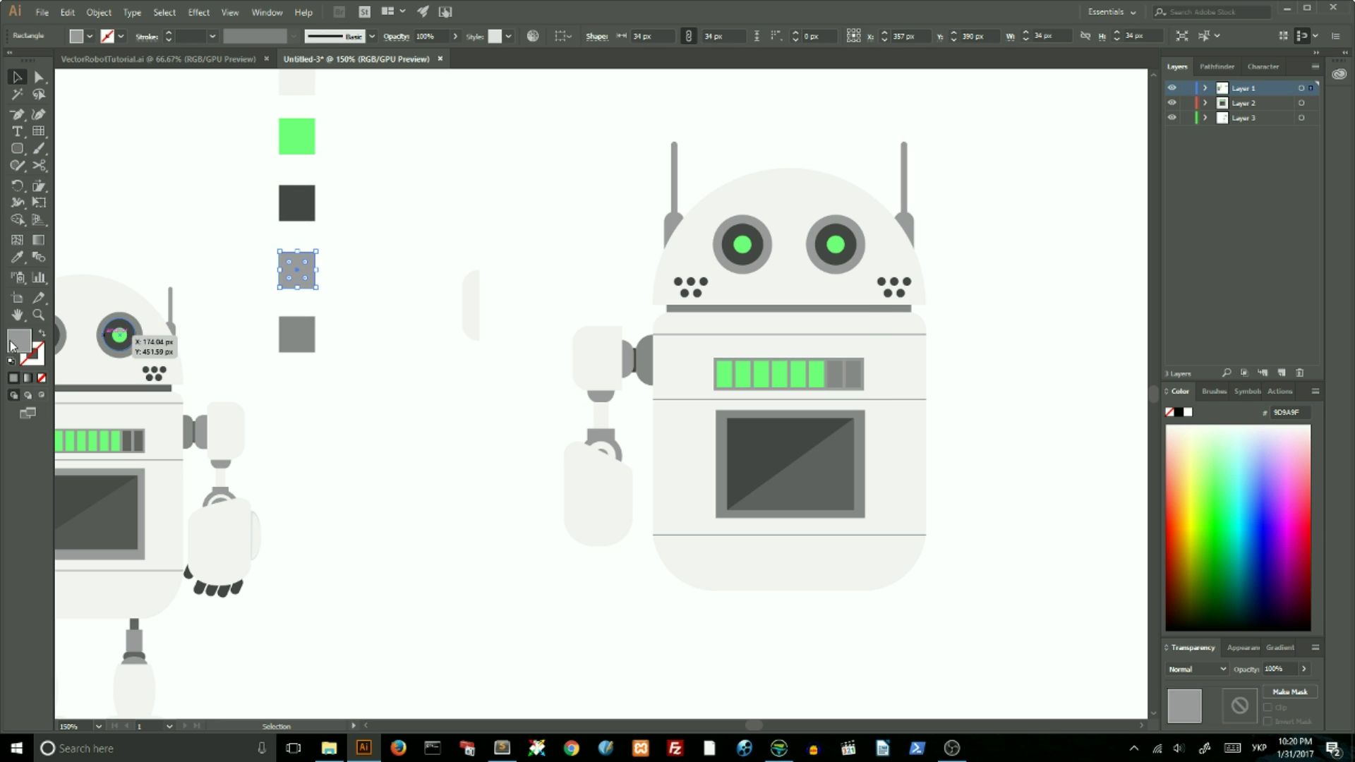
pyautogui.doubleClick(12, 344)
pyautogui.click(827, 283)
pyautogui.click(468, 303)
pyautogui.click(14, 377)
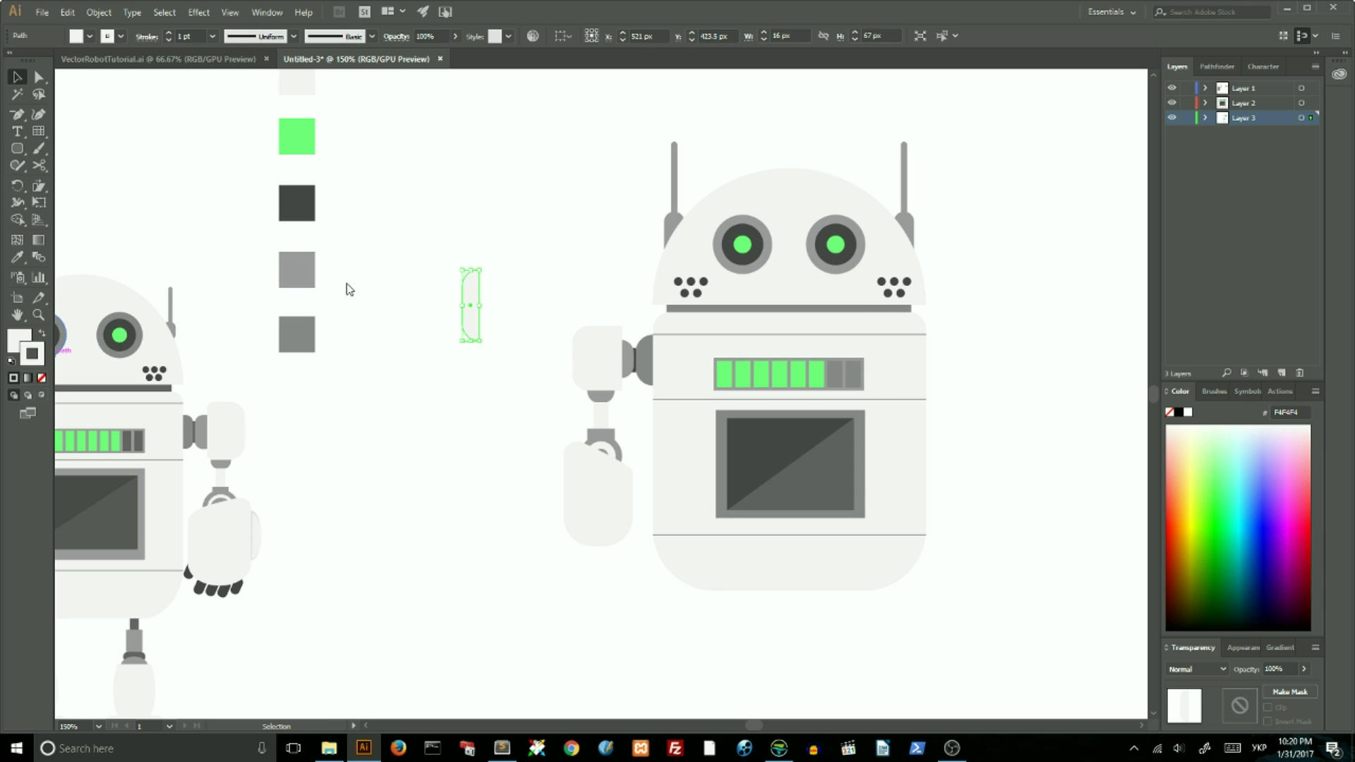
pyautogui.press('Return')
# - Shrink the thumb and move it onto the hand's left edge
pyautogui.moveTo(470, 305)
pyautogui.mouseDown()
pyautogui.moveTo(556, 487)
pyautogui.moveTo(557, 462)
pyautogui.mouseUp()
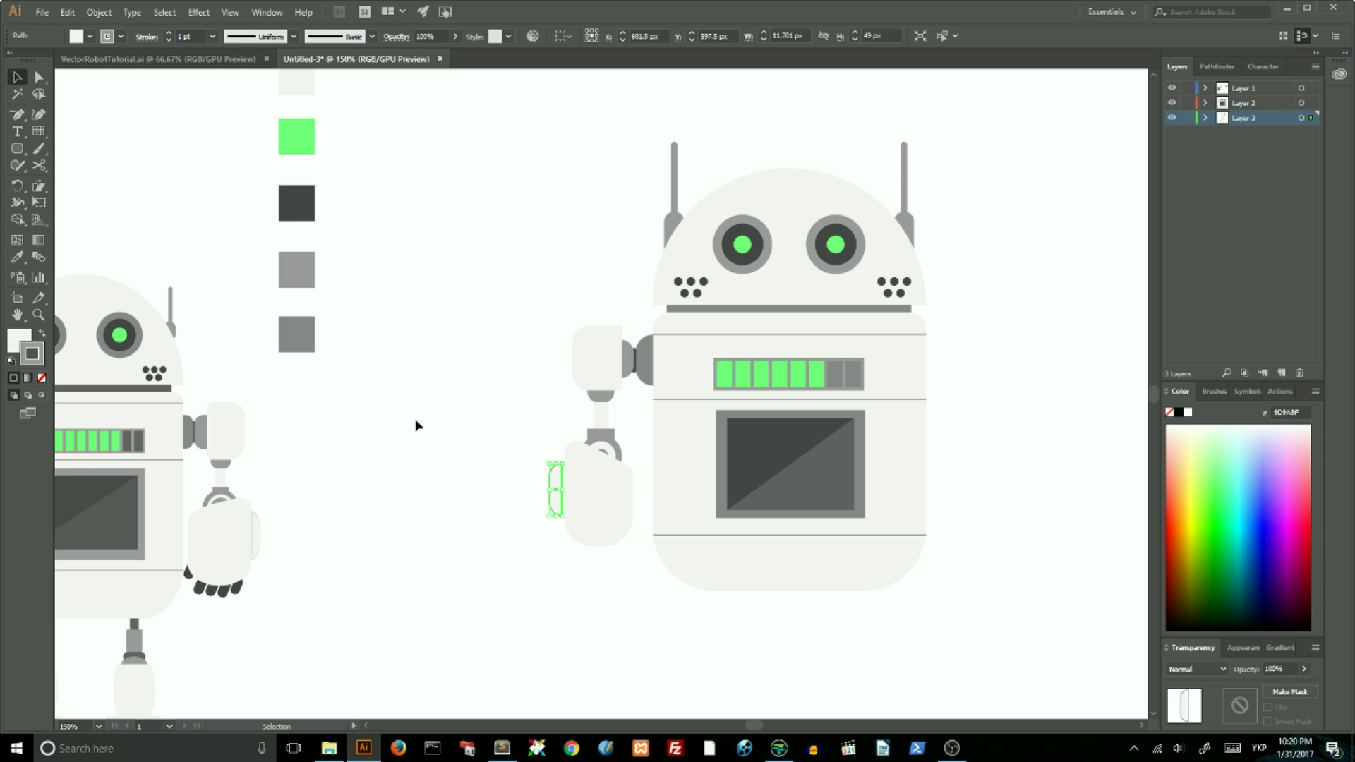
pyautogui.click(416, 415)
pyautogui.click(17, 202)
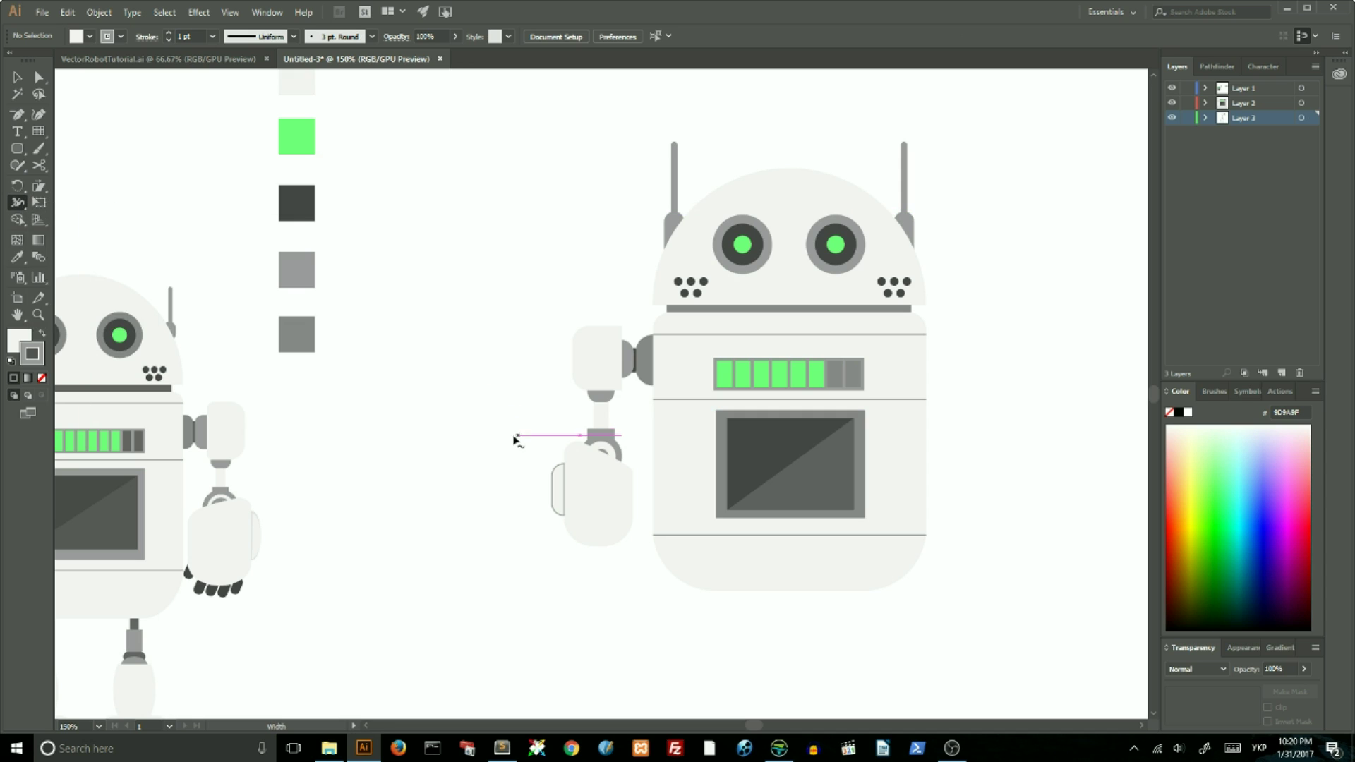
pyautogui.press('v')
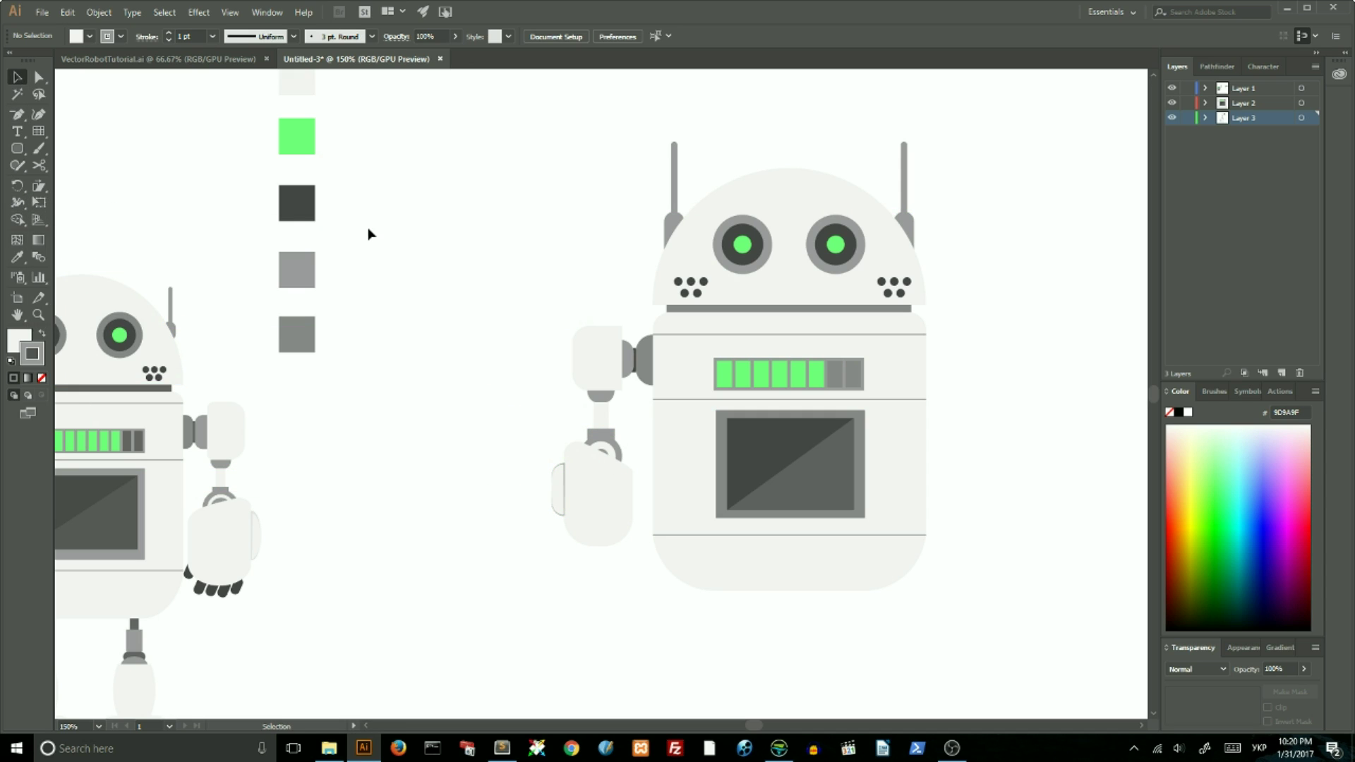
pyautogui.hotkey('ctrl', '+')
pyautogui.hotkey('ctrl', '+')
pyautogui.hotkey('ctrl', '+')
# - Taper the thumb's grey outline with the Width tool at its lower end and middle
pyautogui.click(18, 204)
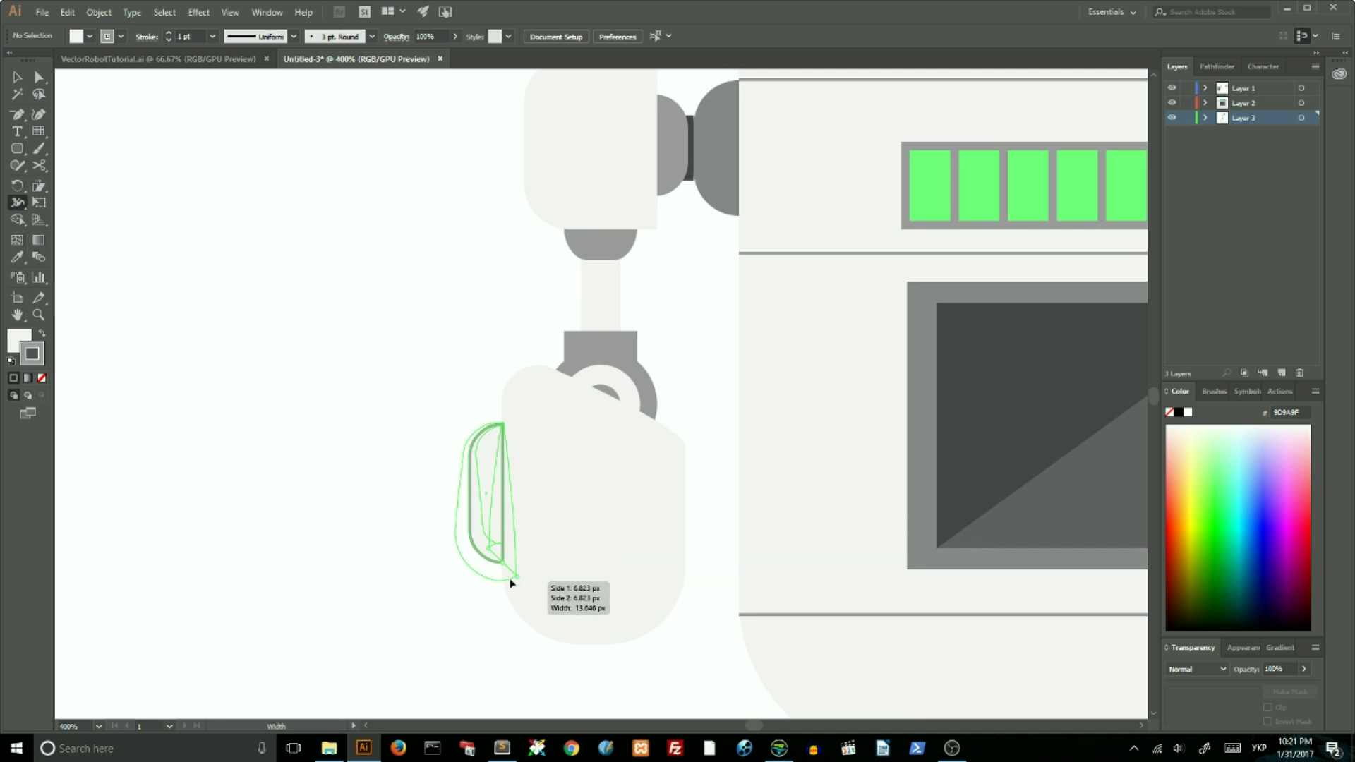
pyautogui.moveTo(506, 498); pyautogui.dragTo(504, 431)
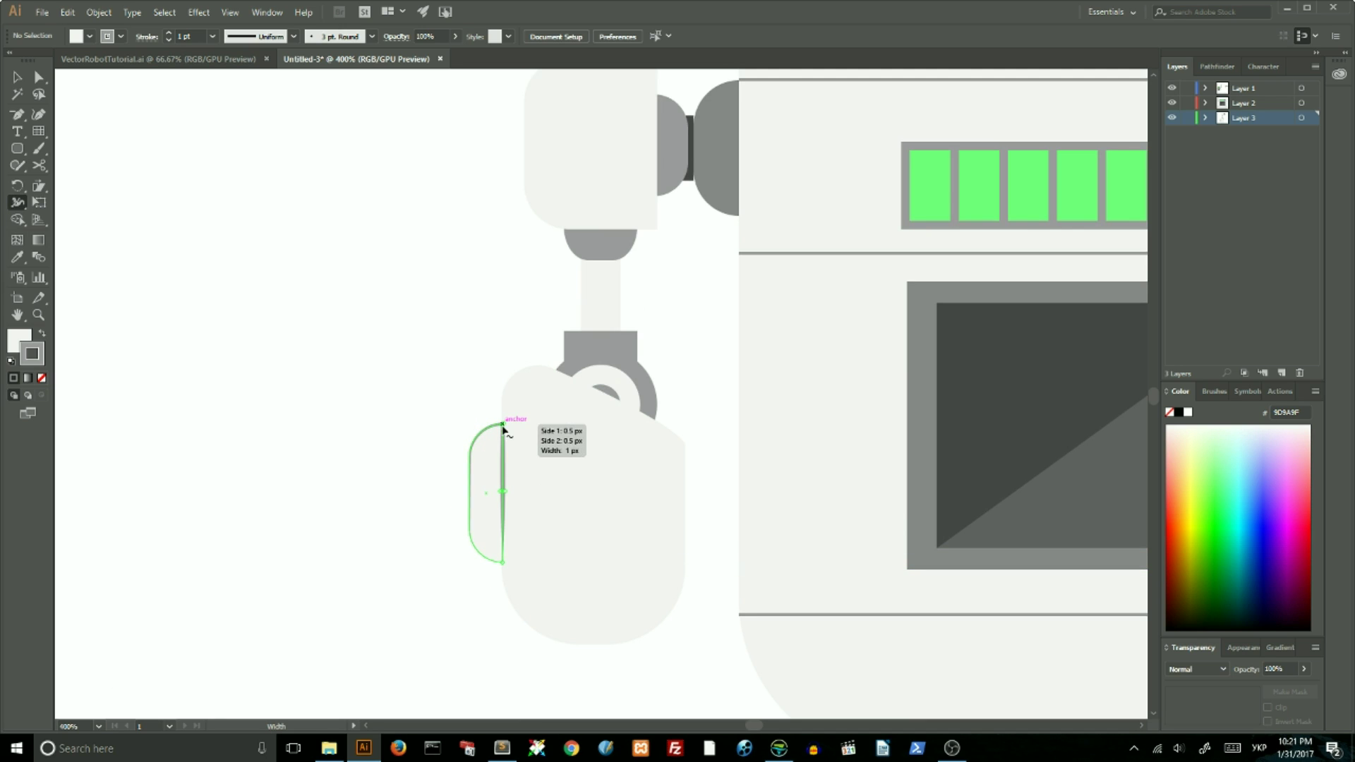
pyautogui.moveTo(502, 490); pyautogui.dragTo(399, 492)
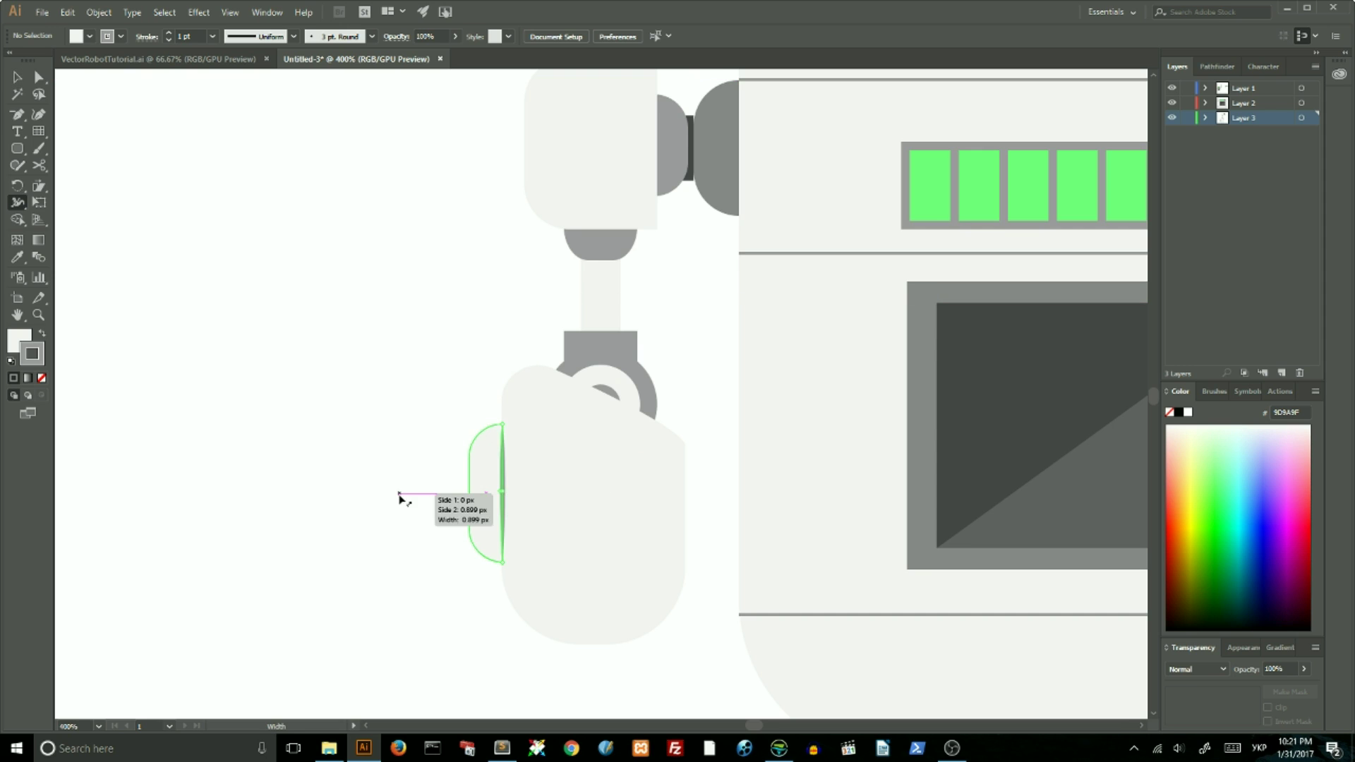
pyautogui.hotkey('ctrl', '1')
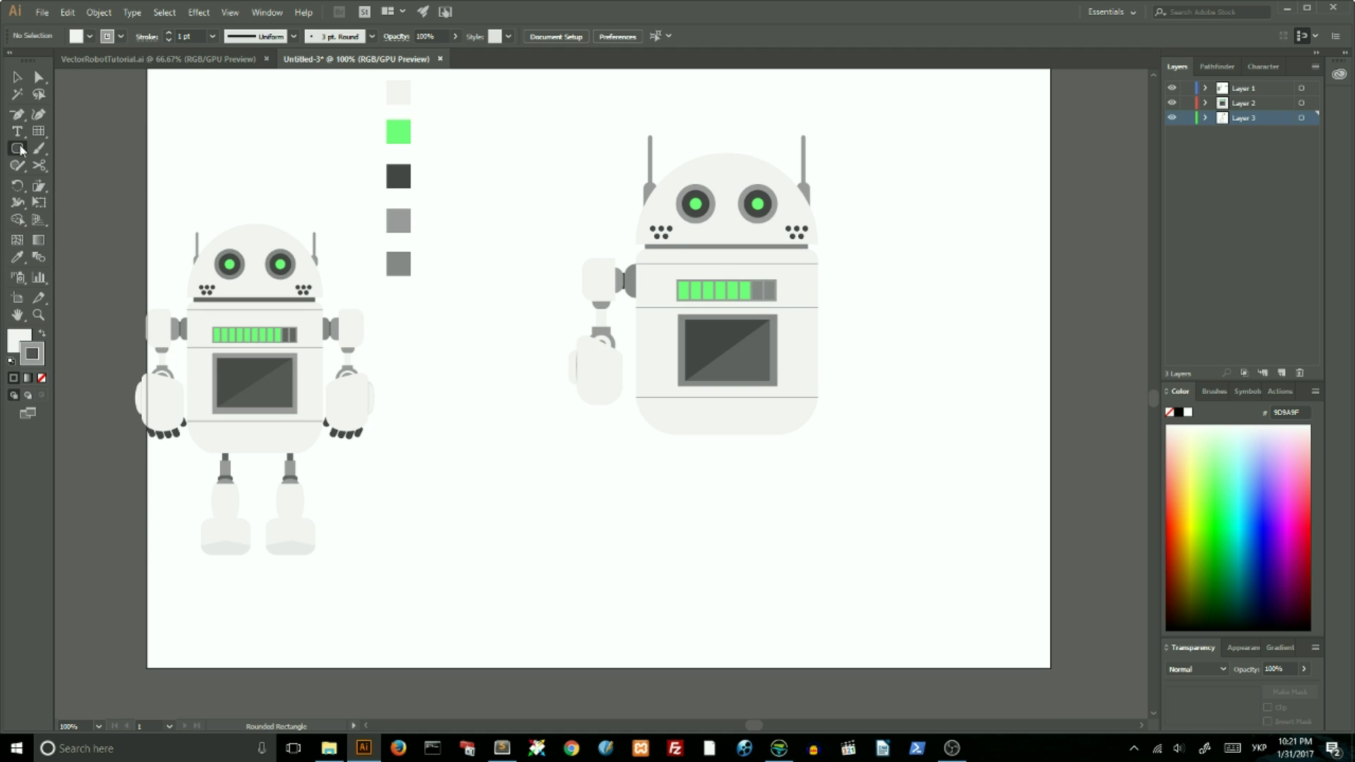
# - Draw a small dark-grey rounded finger and rotate it onto the hand
pyautogui.moveTo(21, 150); pyautogui.dragTo(70, 168)
pyautogui.moveTo(467, 337); pyautogui.dragTo(479, 370)
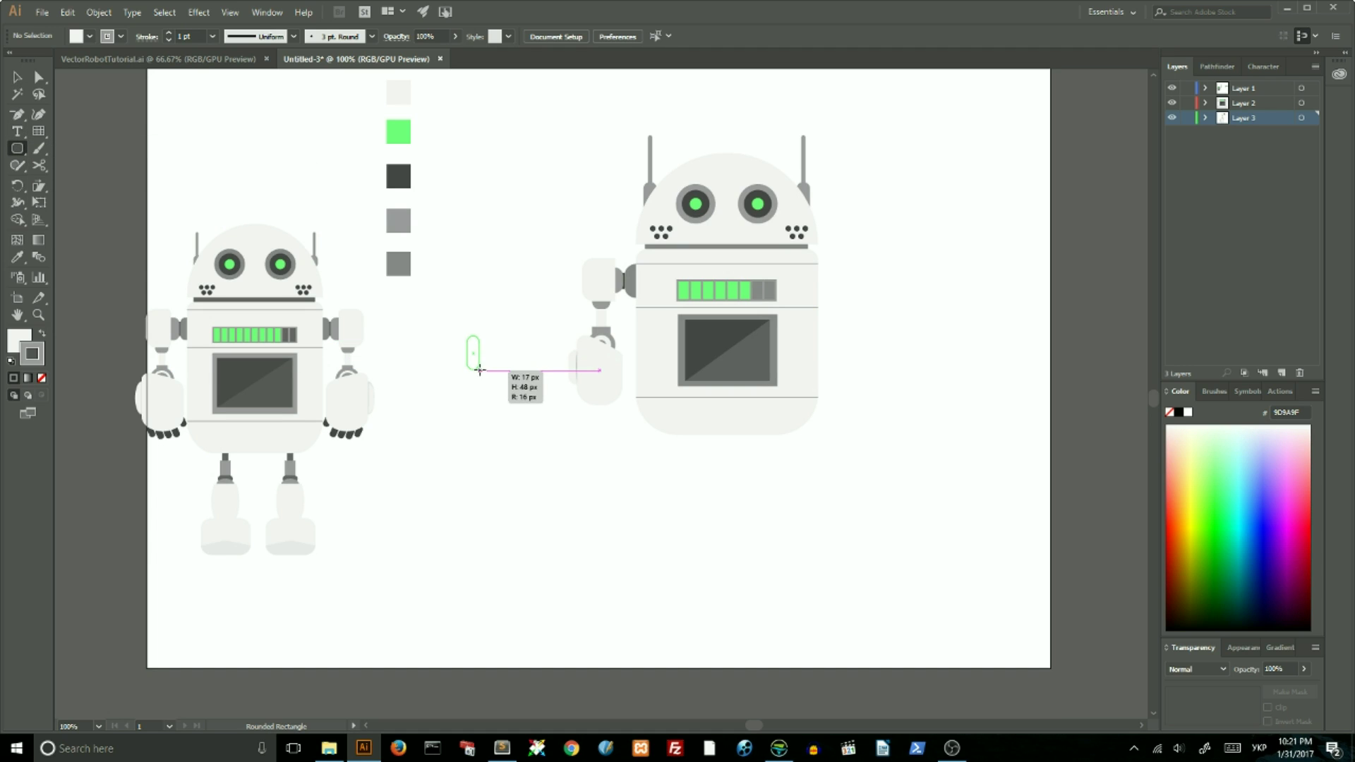
pyautogui.press('i')
pyautogui.click(398, 176)
pyautogui.press('v')
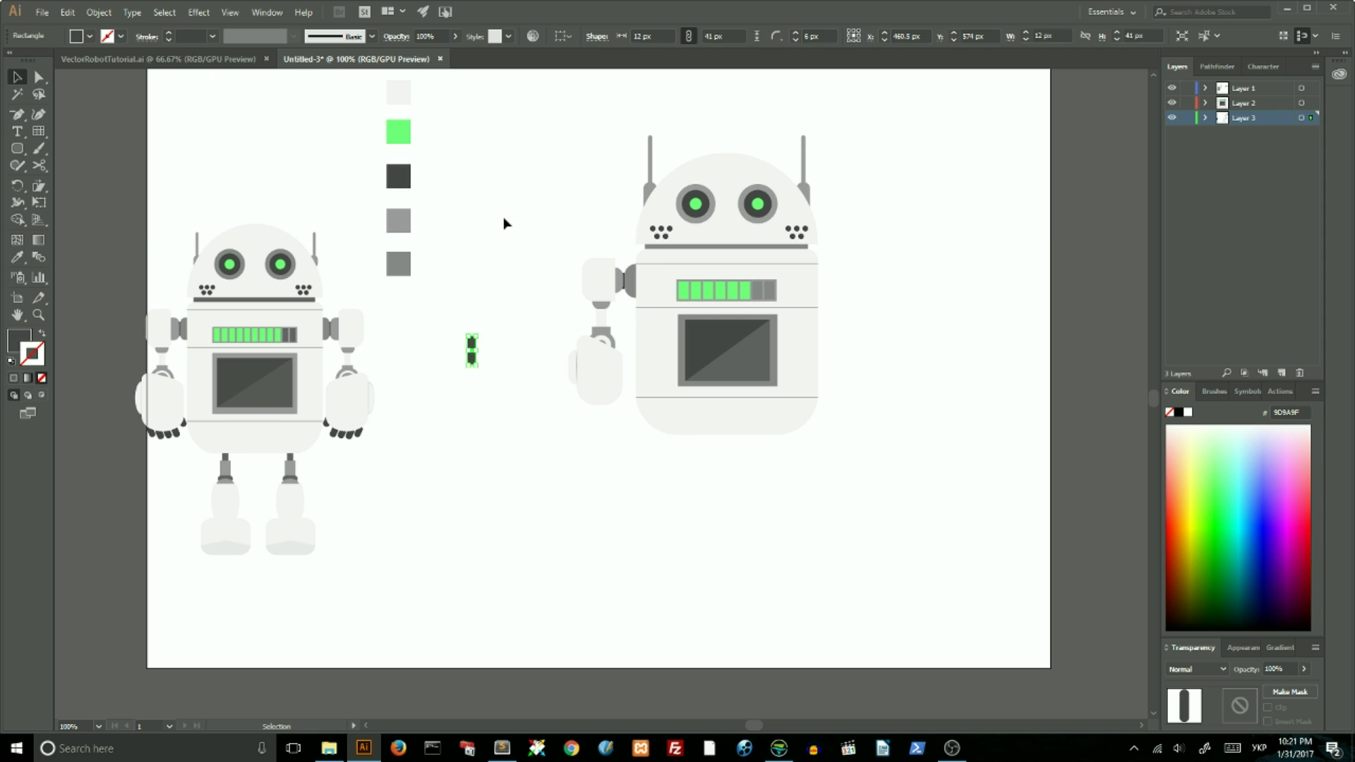
pyautogui.moveTo(480, 331); pyautogui.dragTo(593, 404)
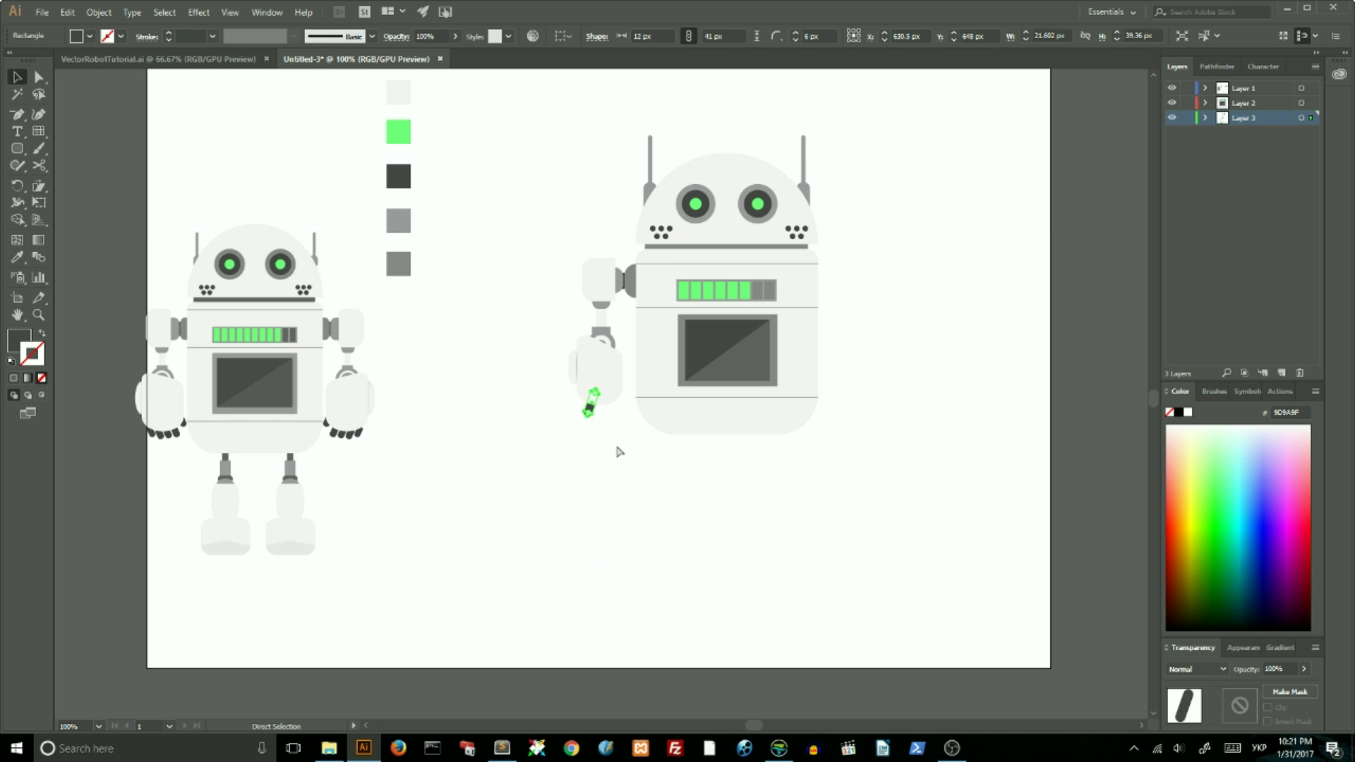
# - Duplicate the finger into four and spread them along the hand's bottom edge
pyautogui.hotkey('ctrl', '+')
pyautogui.hotkey('ctrl', '+')
pyautogui.hotkey('ctrl', '+')
pyautogui.moveTo(597, 410)
pyautogui.mouseDown()
pyautogui.moveTo(633, 417)
pyautogui.moveTo(619, 547)
pyautogui.mouseUp()
pyautogui.keyDown('shift'); pyautogui.click(592, 417); pyautogui.keyUp('shift')
pyautogui.hotkey('ctrl', 'z')
pyautogui.click(600, 423)
pyautogui.keyDown('shift'); pyautogui.click(635, 402); pyautogui.keyUp('shift')
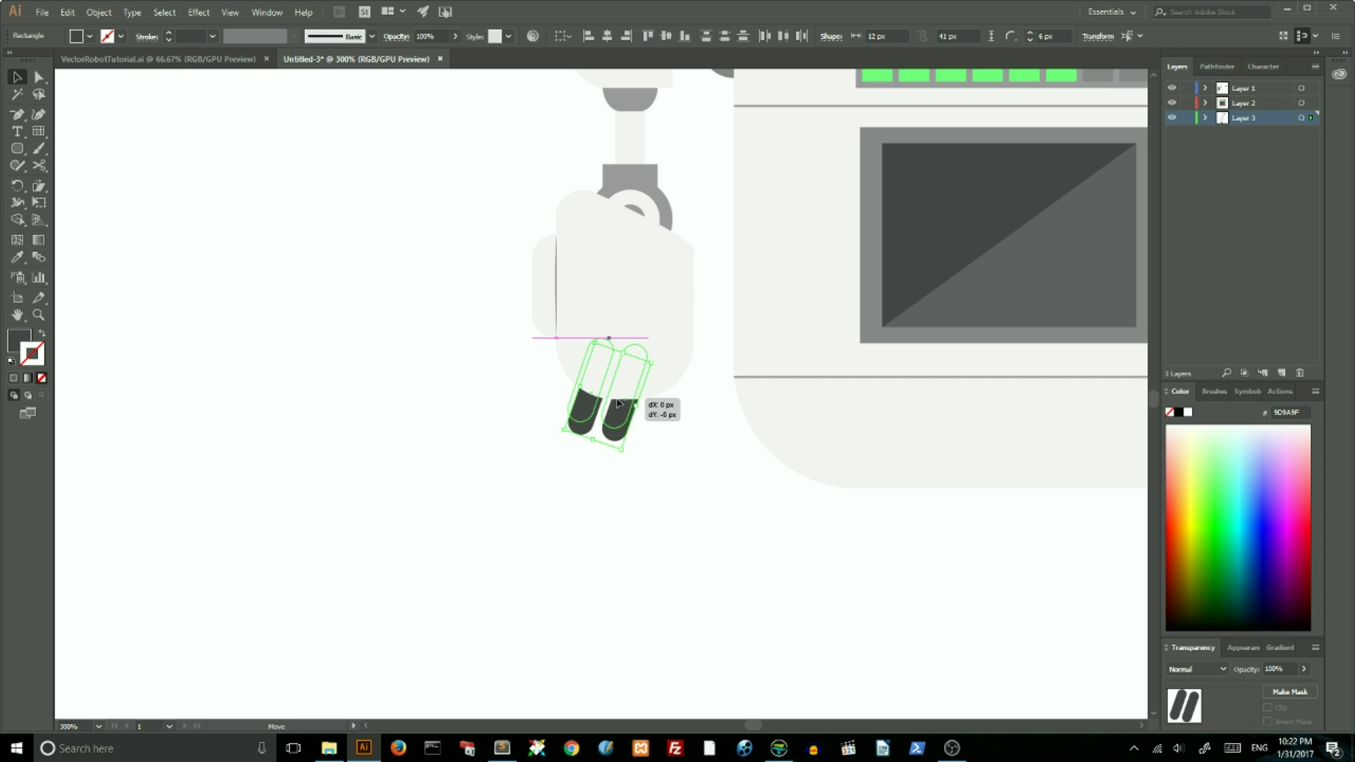
pyautogui.moveTo(635, 402)
pyautogui.mouseDown()
pyautogui.moveTo(656, 505)
pyautogui.moveTo(719, 531)
pyautogui.moveTo(656, 416)
pyautogui.mouseUp()
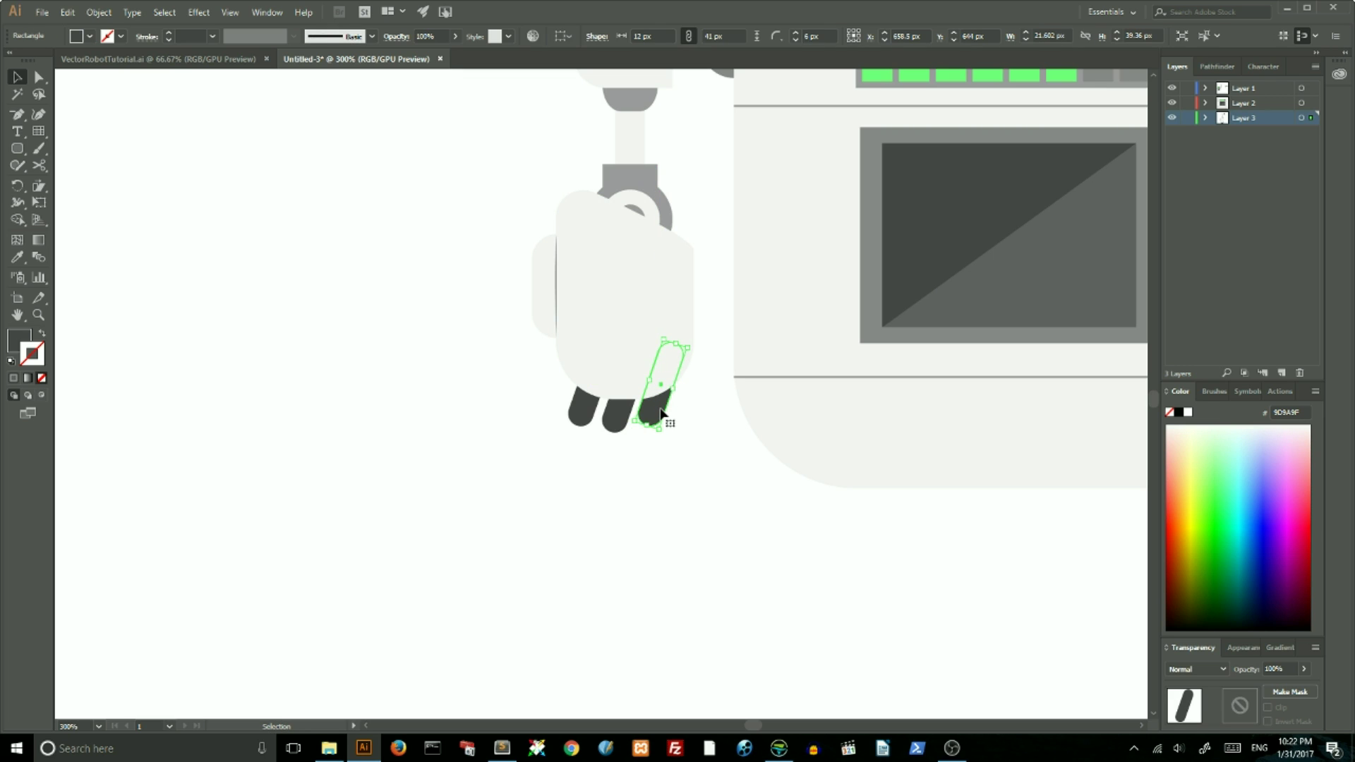
pyautogui.moveTo(690, 355); pyautogui.dragTo(587, 318)
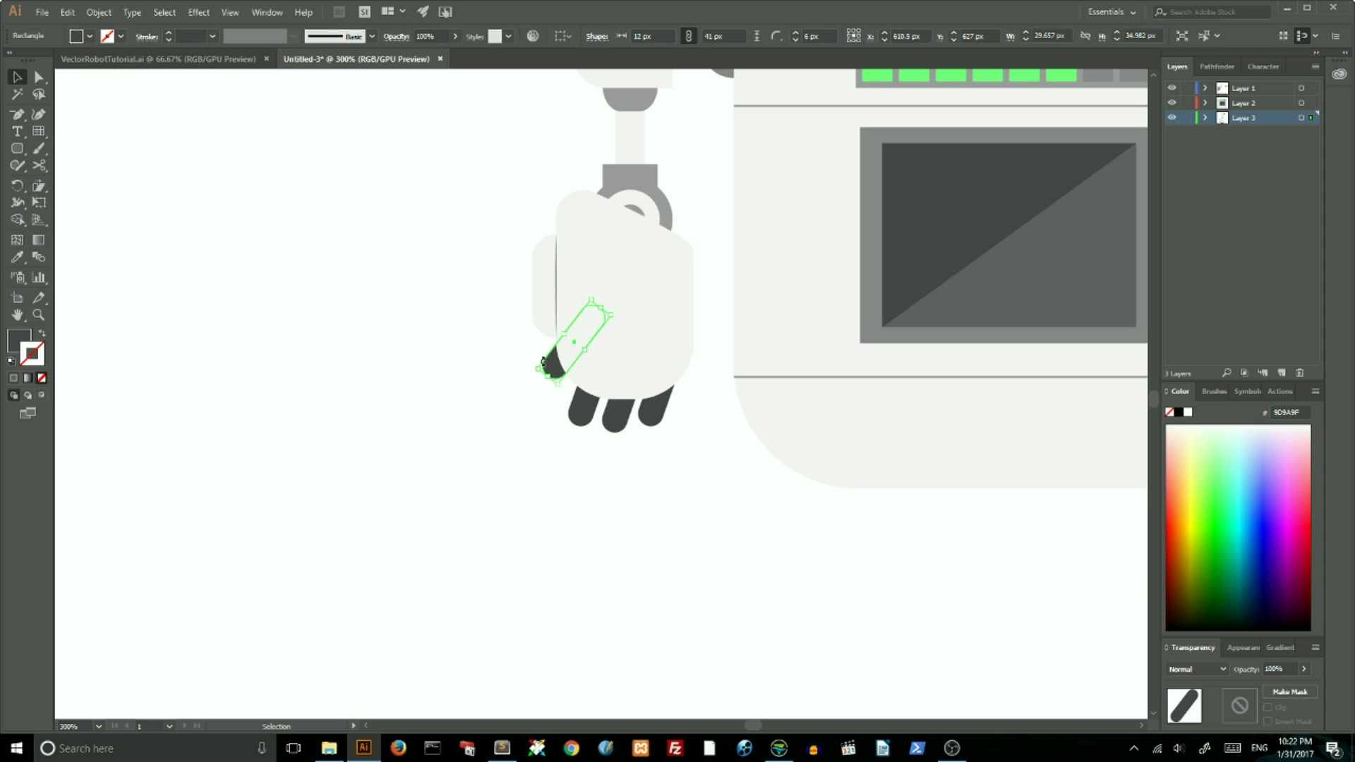
pyautogui.moveTo(547, 381); pyautogui.dragTo(580, 406)
# - Tilt the lower-right finger, shrink the fourth, and group all four fingers
pyautogui.keyDown('shift'); pyautogui.click(621, 409); pyautogui.keyUp('shift')
pyautogui.click(651, 413)
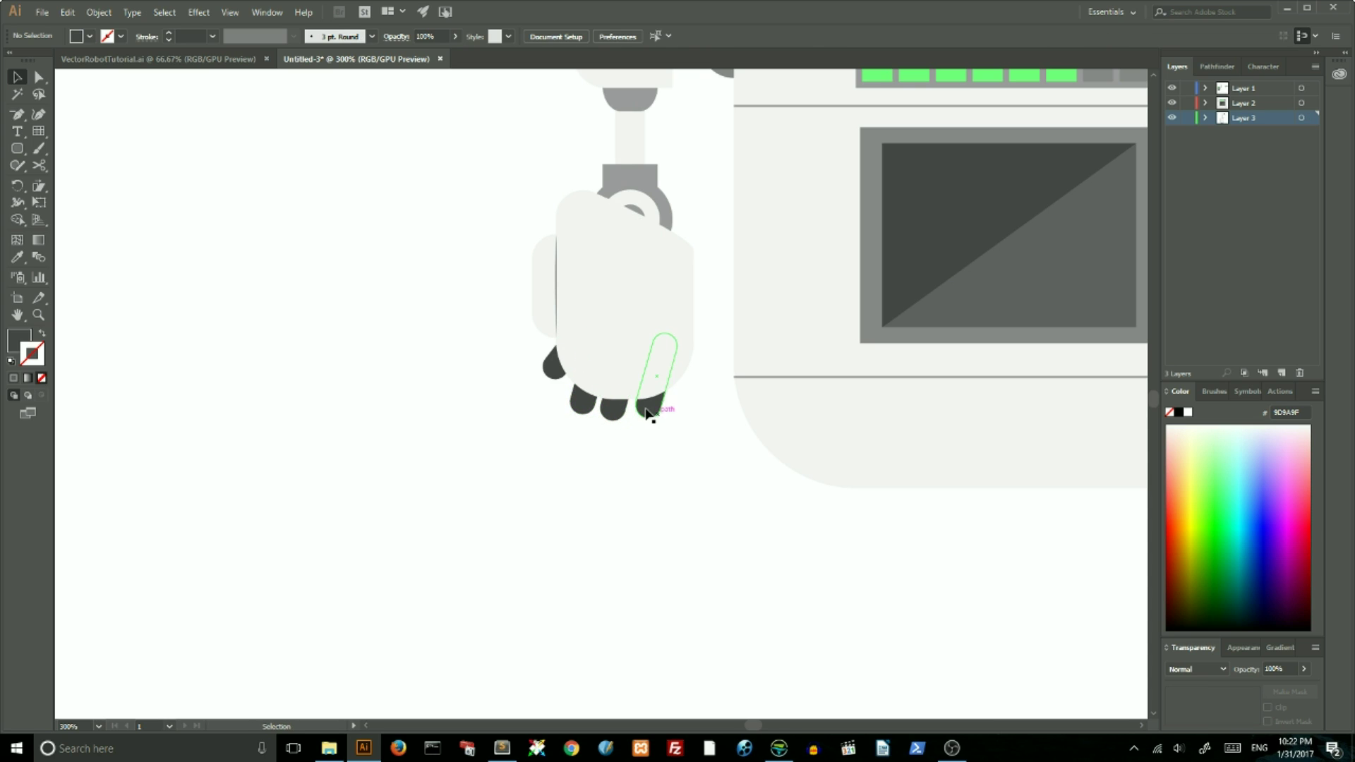
pyautogui.moveTo(650, 413); pyautogui.dragTo(685, 418)
pyautogui.moveTo(706, 349); pyautogui.dragTo(702, 424)
pyautogui.click(701, 430)
pyautogui.moveTo(563, 389); pyautogui.dragTo(688, 416)
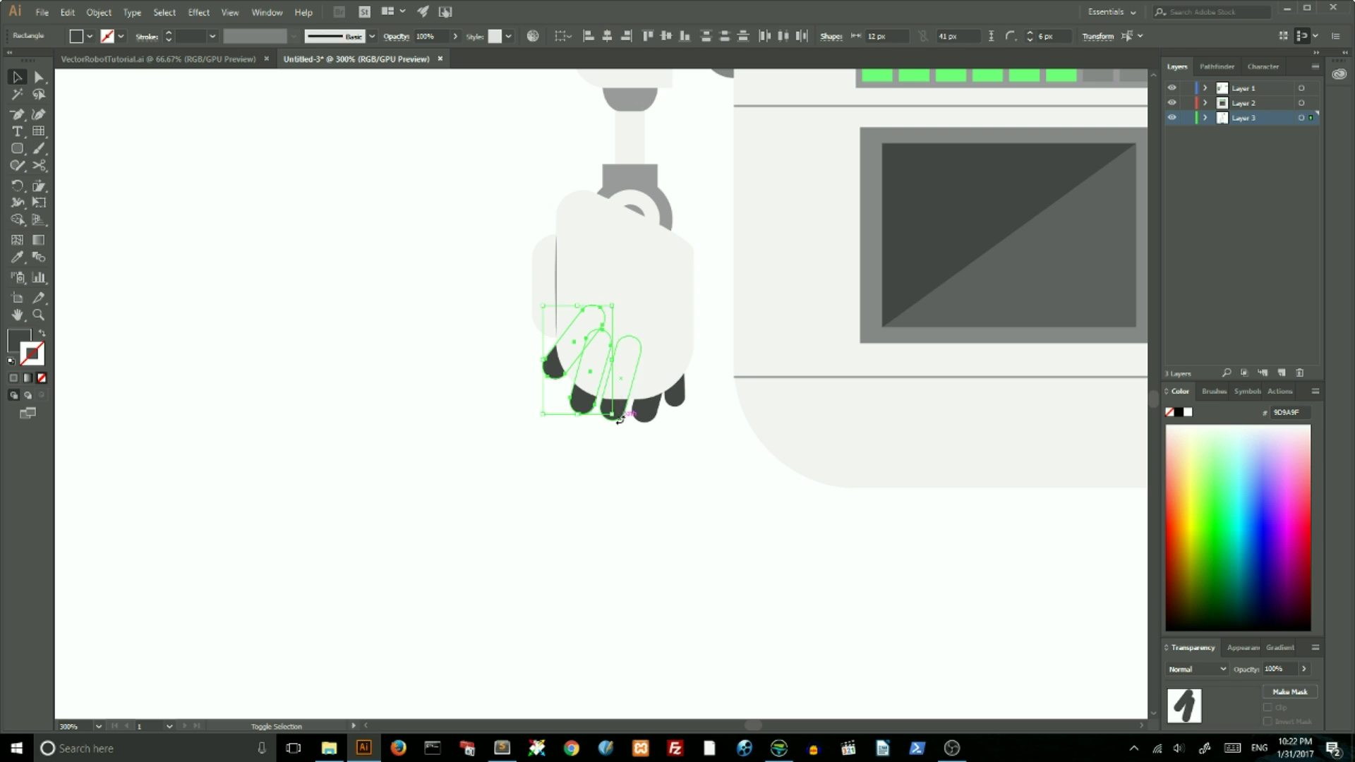
pyautogui.click(664, 499)
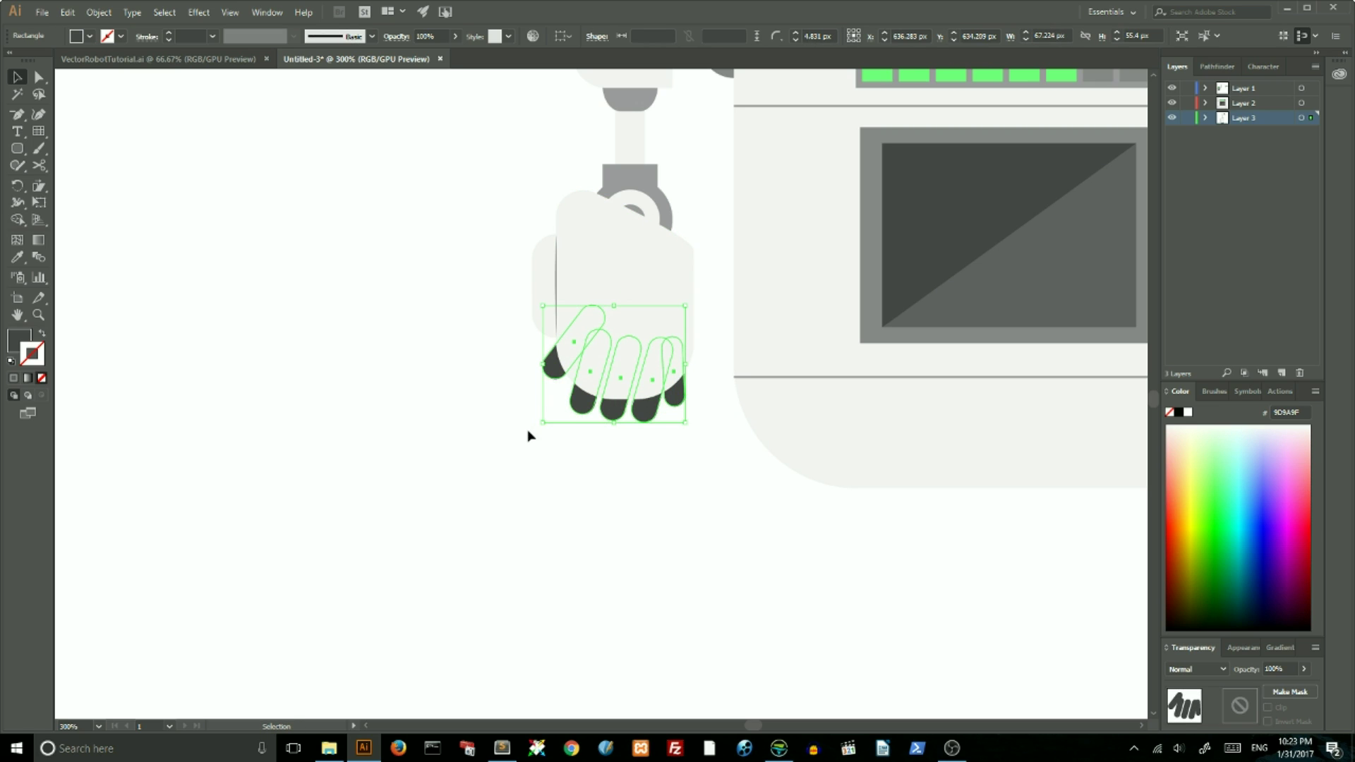
# - Reflect the finger group vertically and rotate it upright beneath the hand
pyautogui.rightClick(658, 426)
pyautogui.click(621, 599)
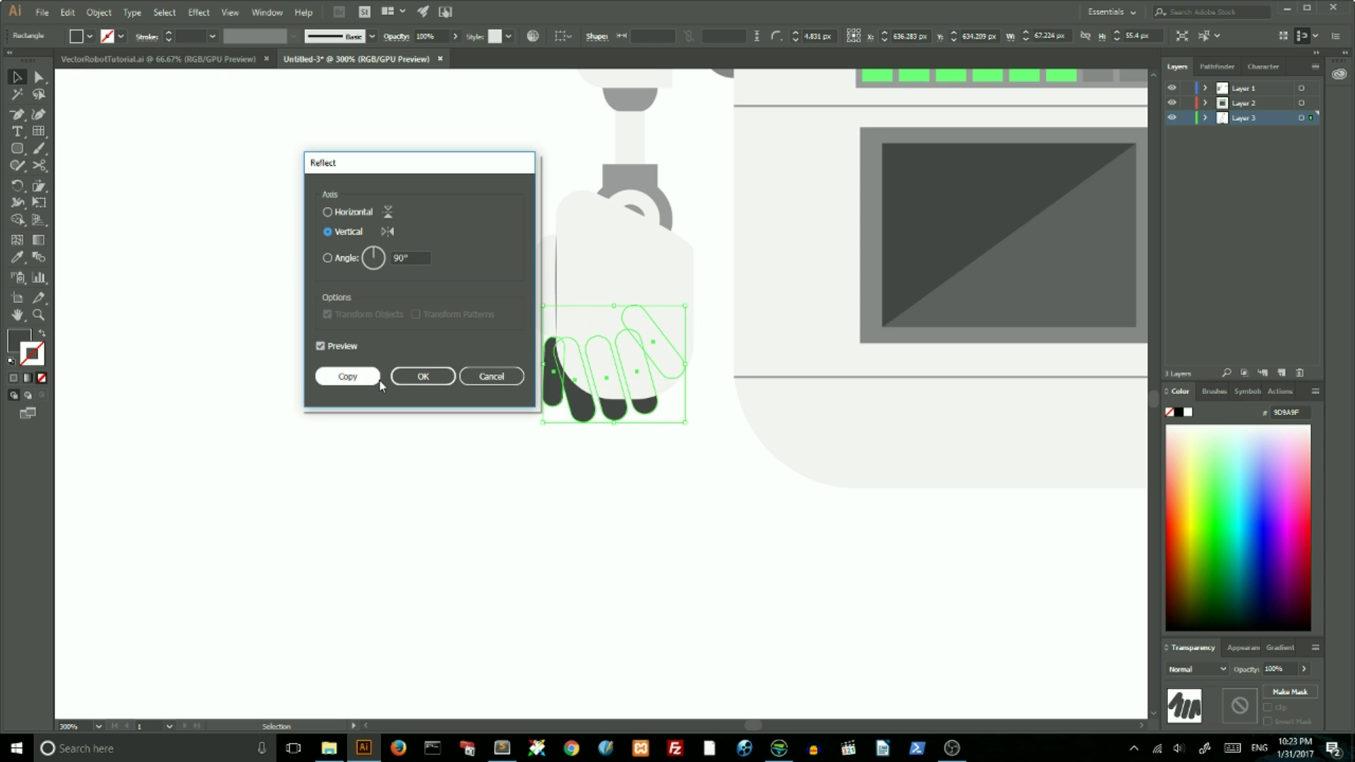
pyautogui.click(424, 377)
pyautogui.moveTo(614, 381); pyautogui.dragTo(623, 408)
pyautogui.moveTo(701, 339); pyautogui.dragTo(708, 396)
pyautogui.click(653, 463)
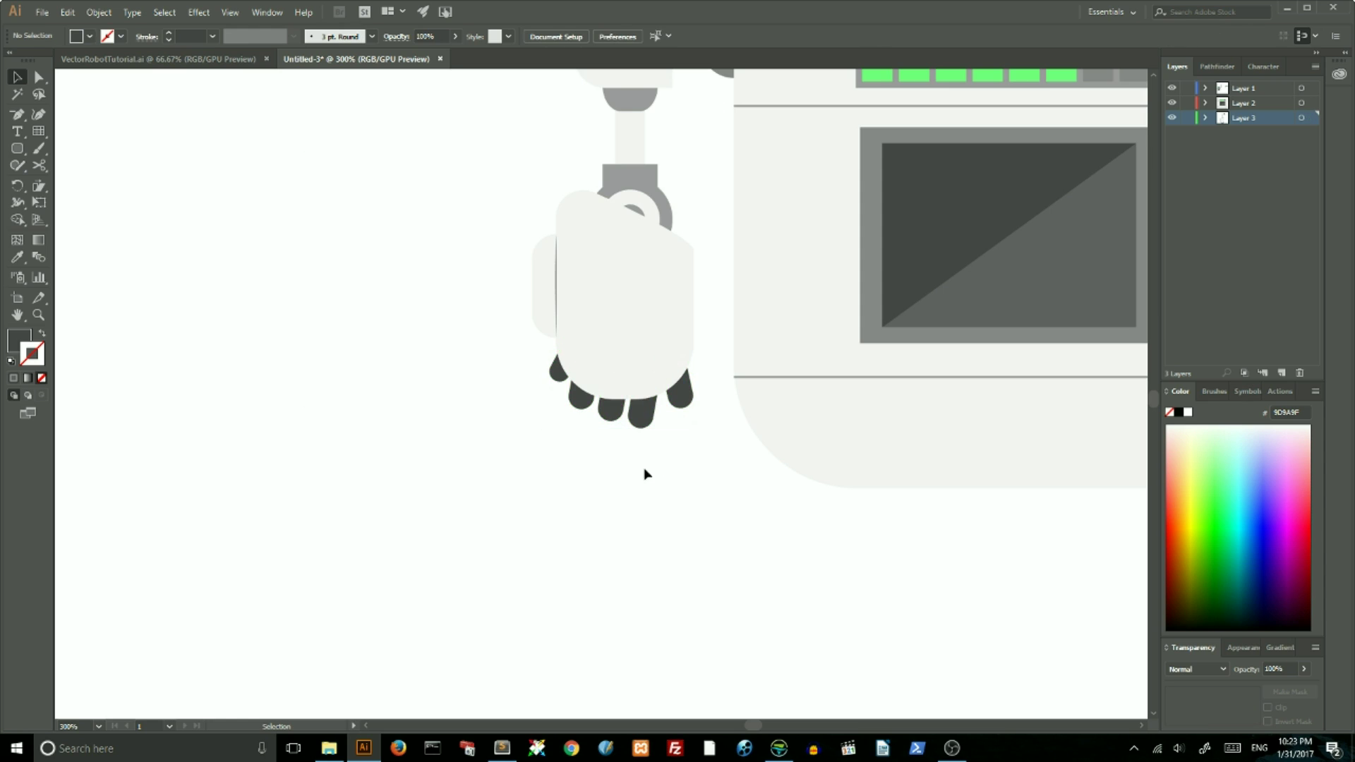
pyautogui.hotkey('ctrl', '0')
pyautogui.click(622, 397)
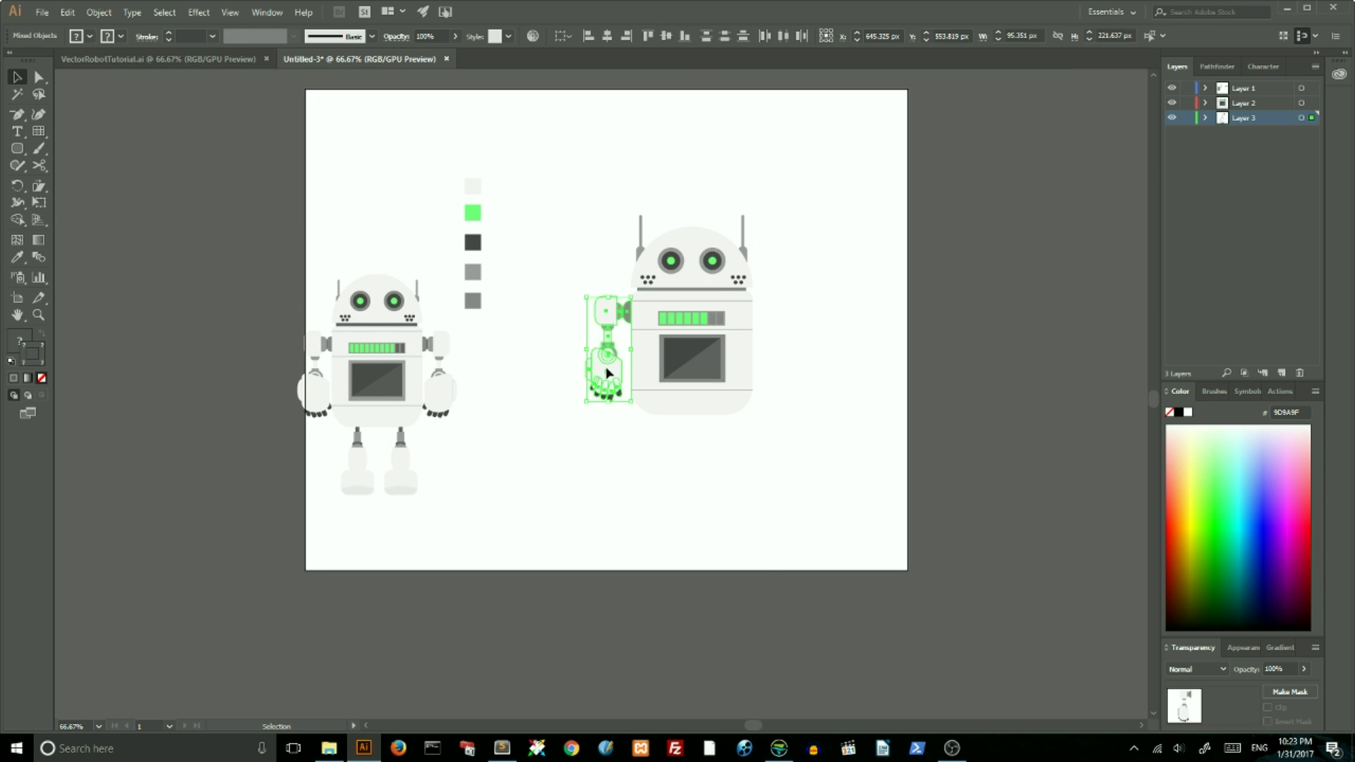
# - Make a vertically mirrored copy of the arm and hand for the robot's right side
pyautogui.click(16, 185)
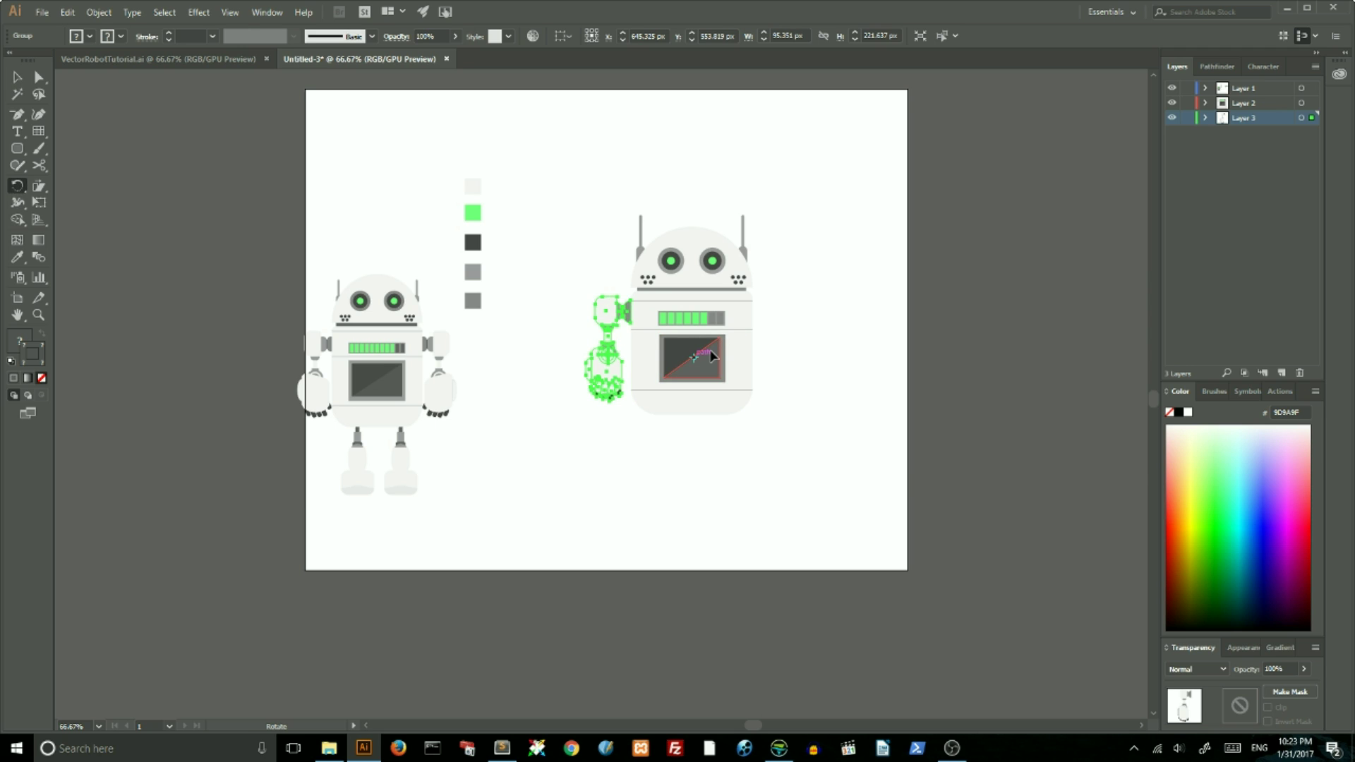
pyautogui.press('Return')
pyautogui.click(1093, 438)
pyautogui.keyDown('alt'); pyautogui.click(695, 361); pyautogui.keyUp('alt')
pyautogui.click(351, 375)
pyautogui.press('v')
pyautogui.click(484, 145)
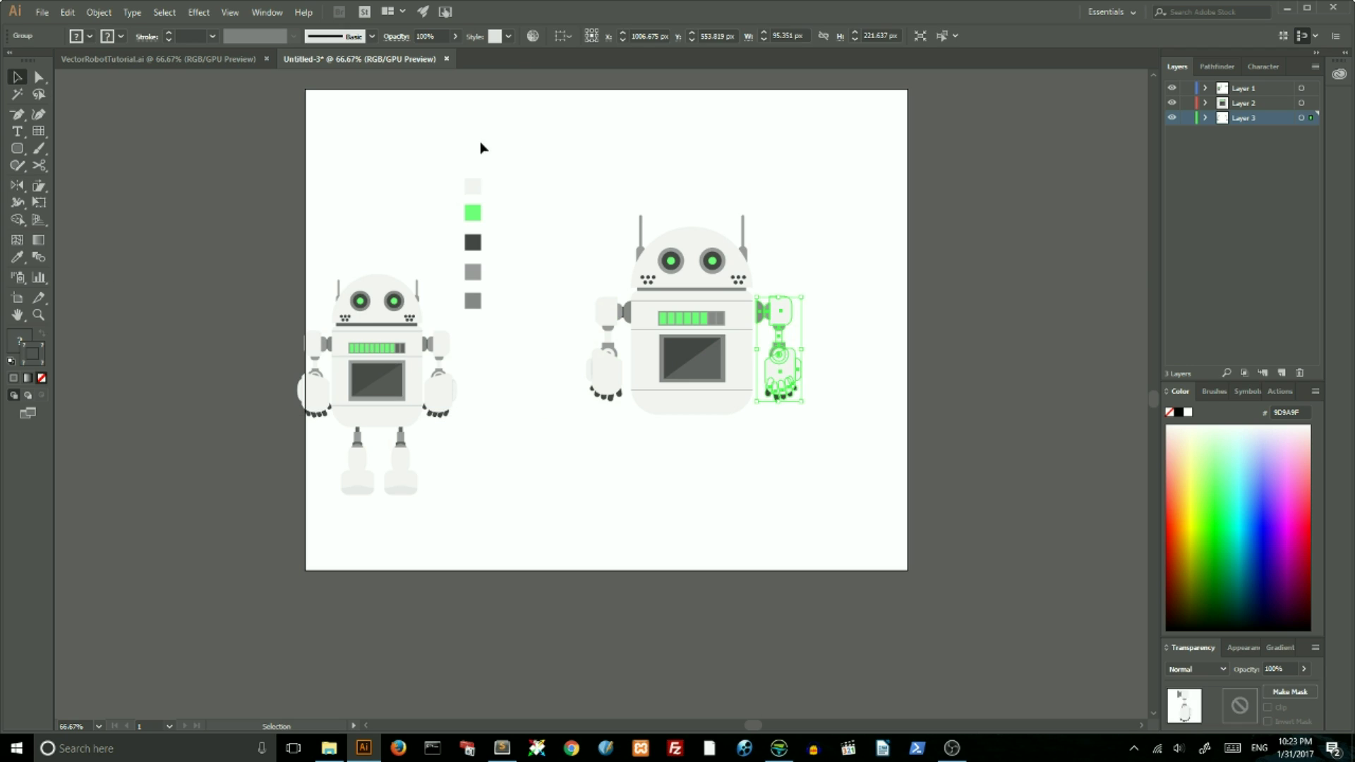
pyautogui.click(779, 321)
pyautogui.keyDown('shift'); pyautogui.click(607, 353); pyautogui.keyUp('shift')
pyautogui.rightClick(792, 303)
pyautogui.click(614, 472)
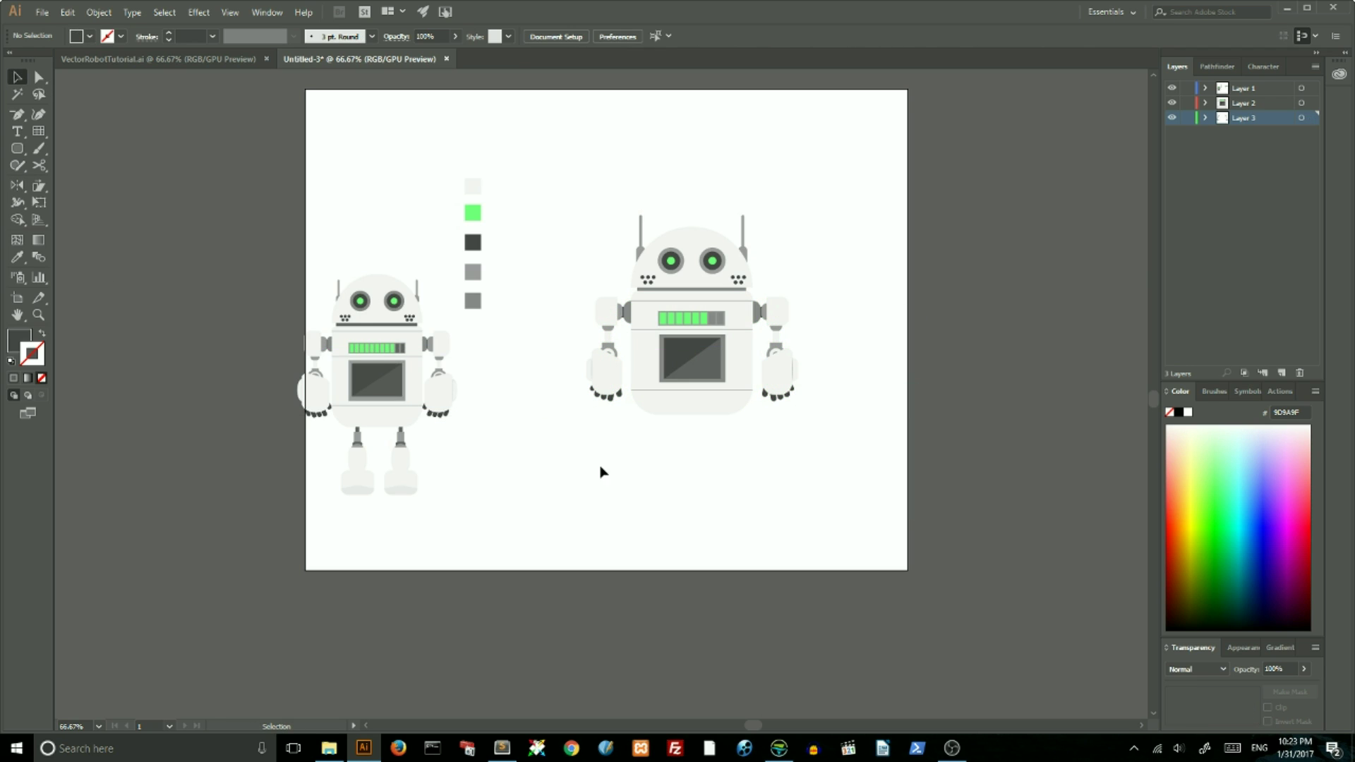
# - Draw a thin dark 22 × 51 px bar below the robot body
pyautogui.moveTo(17, 149); pyautogui.dragTo(64, 147)
pyautogui.hotkey('ctrl', '=')
pyautogui.hotkey('ctrl', '=')
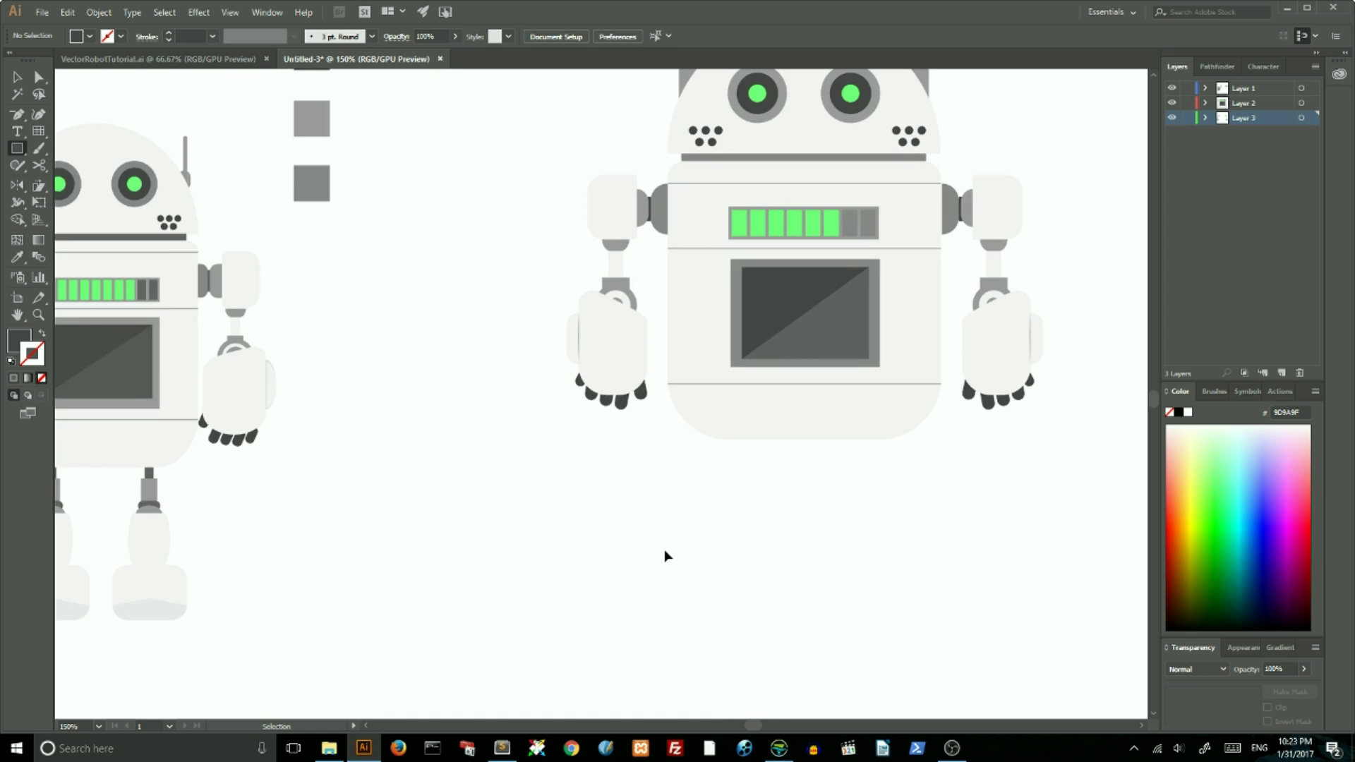
pyautogui.moveTo(740, 462)
pyautogui.mouseDown()
pyautogui.moveTo(734, 514)
pyautogui.moveTo(755, 503)
pyautogui.mouseUp()
pyautogui.press('v')
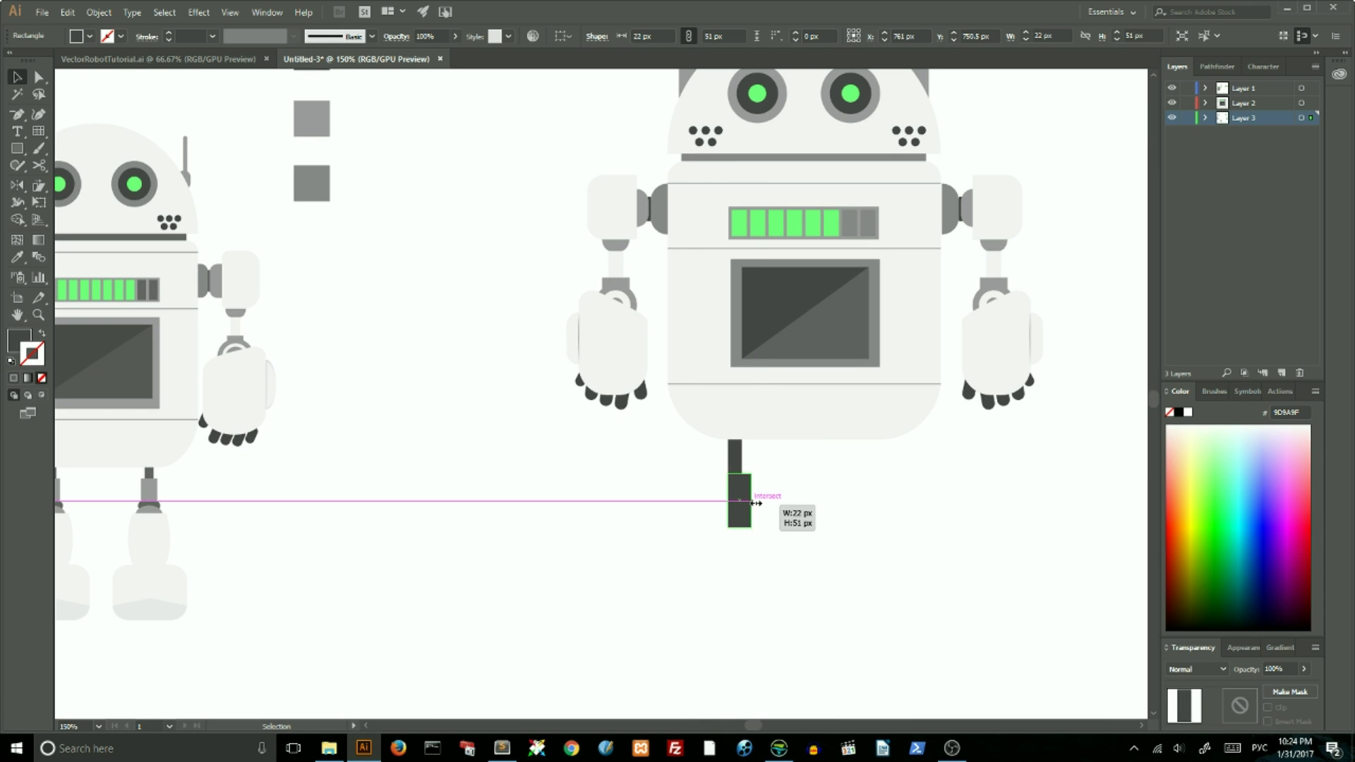
# - Add a grey rectangle block directly under the dark leg bar
pyautogui.moveTo(755, 503); pyautogui.dragTo(758, 502)
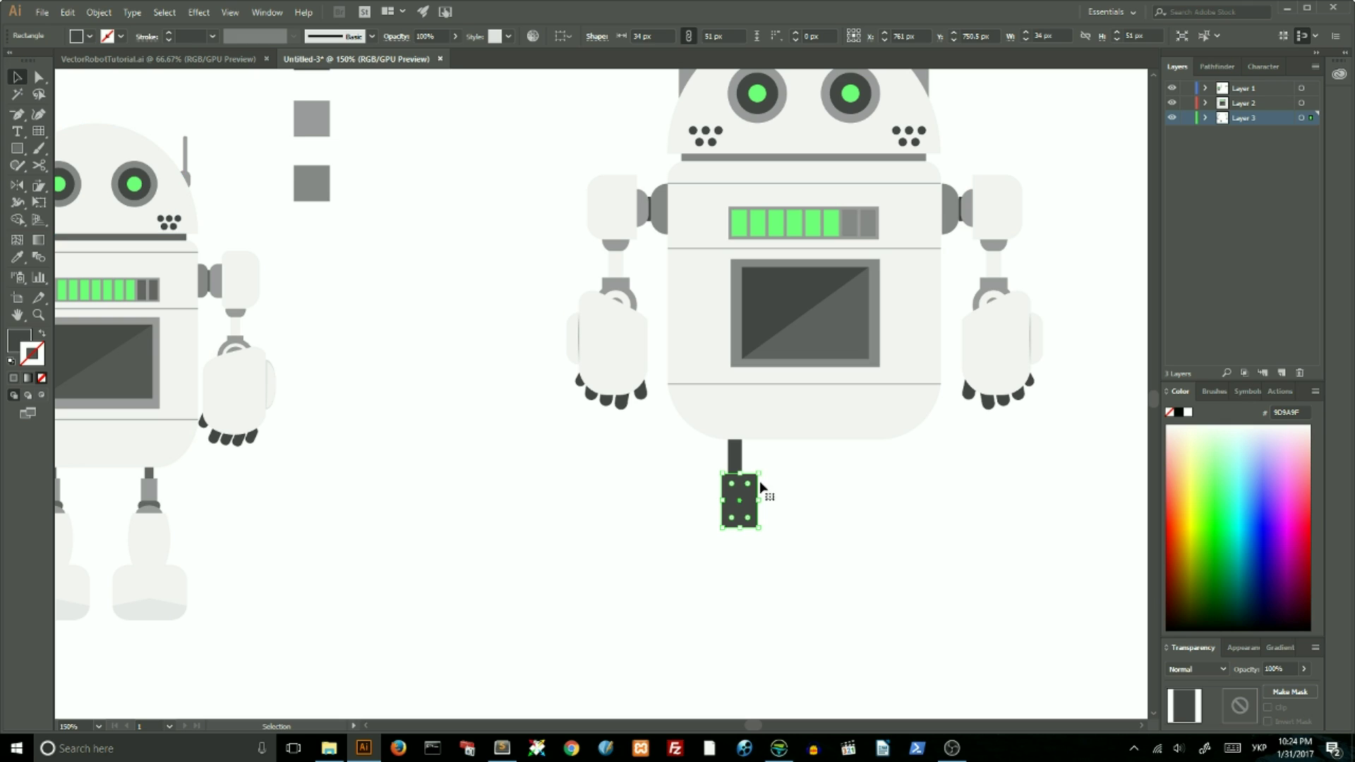
pyautogui.hotkey('ctrl', 'z')
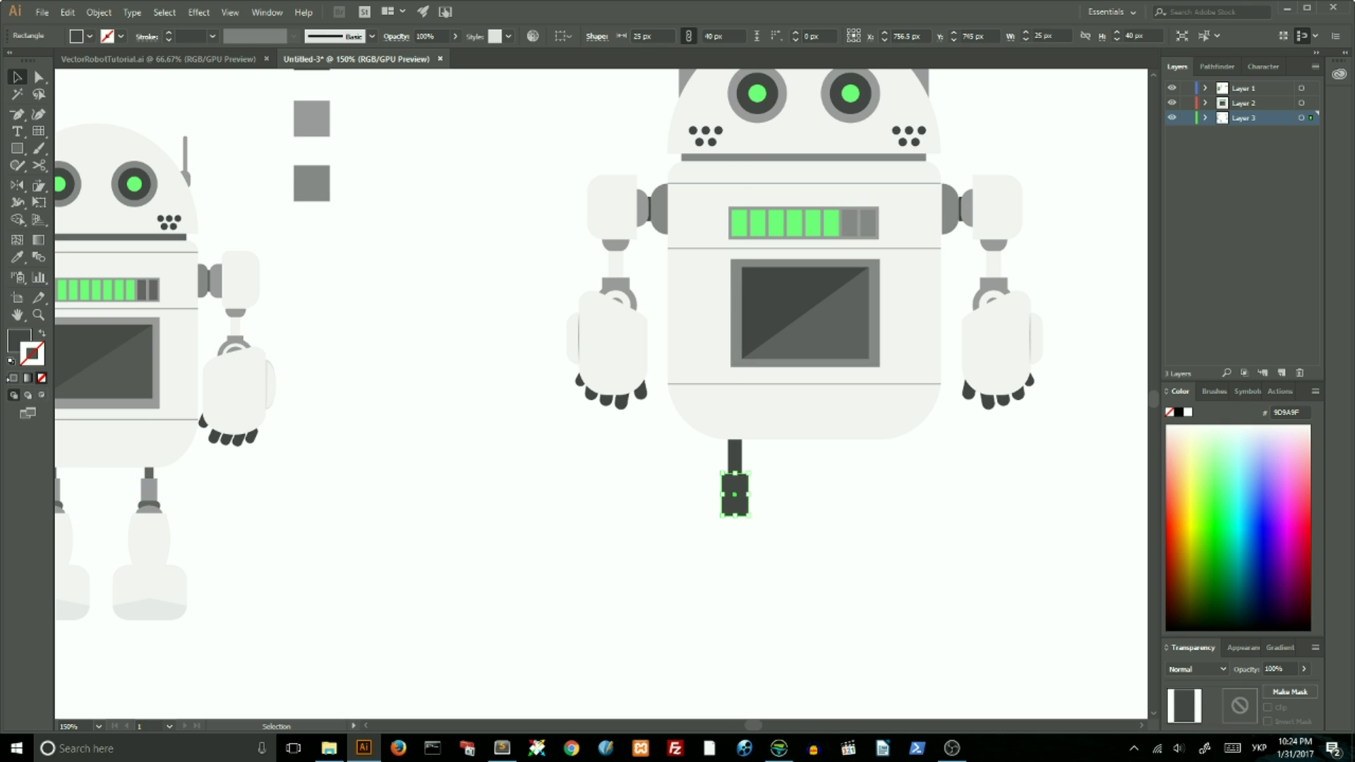
pyautogui.click(17, 258)
pyautogui.click(311, 182)
pyautogui.press('v')
pyautogui.click(527, 405)
pyautogui.moveTo(731, 498); pyautogui.dragTo(731, 477)
pyautogui.keyDown('shift'); pyautogui.click(735, 451); pyautogui.keyUp('shift')
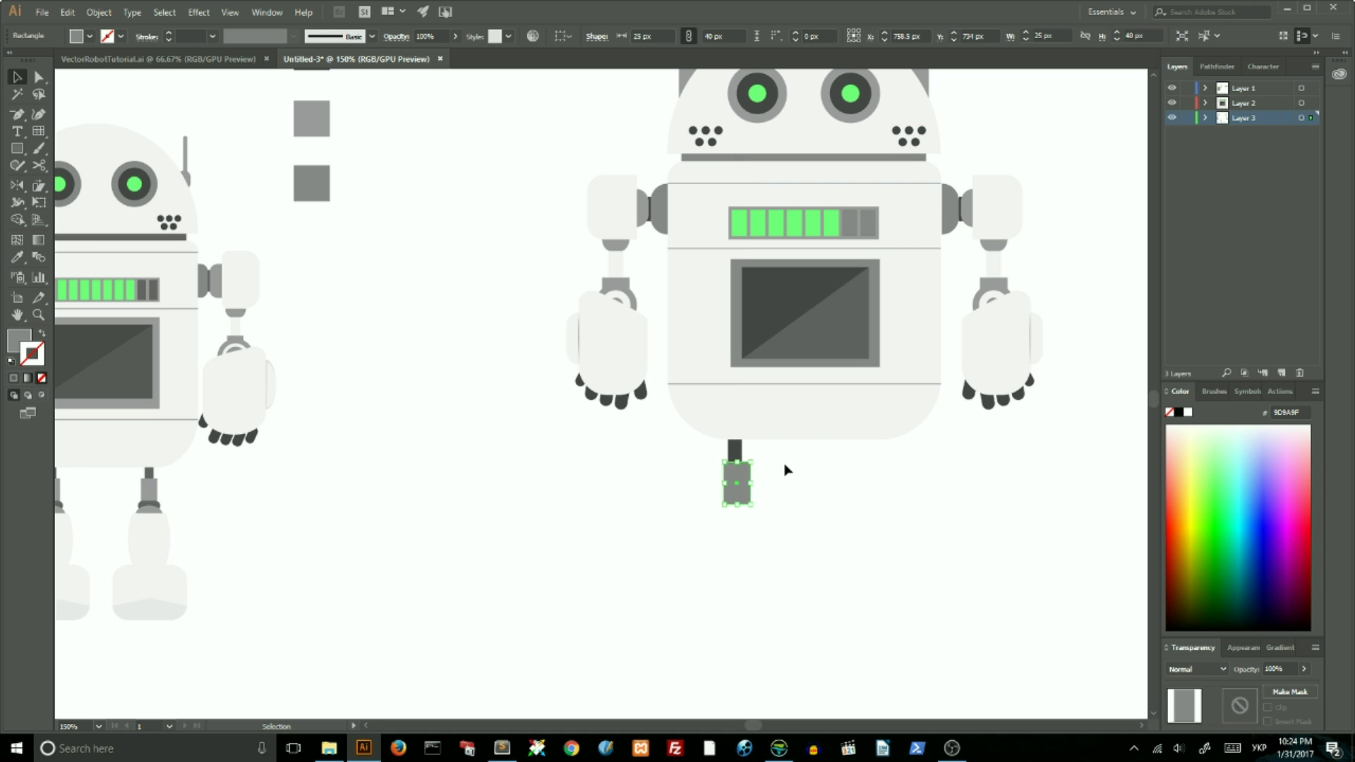
pyautogui.click(621, 159)
# - Draw a dark-grey rounded foot below the leg and select the leg with the foot
pyautogui.moveTo(28, 154)
pyautogui.mouseDown()
pyautogui.moveTo(71, 180)
pyautogui.moveTo(71, 164)
pyautogui.mouseUp()
pyautogui.scroll(-2, 629, 441)
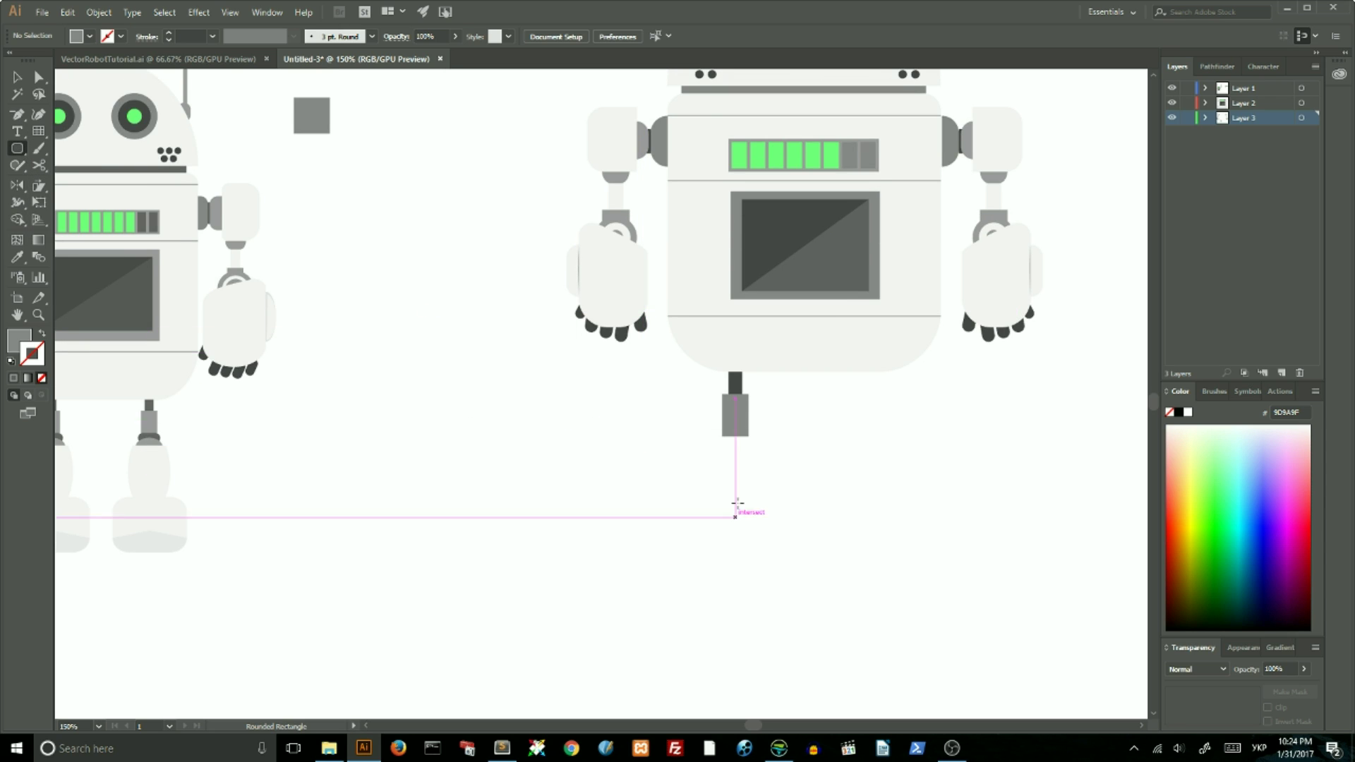
pyautogui.moveTo(713, 438); pyautogui.dragTo(752, 452)
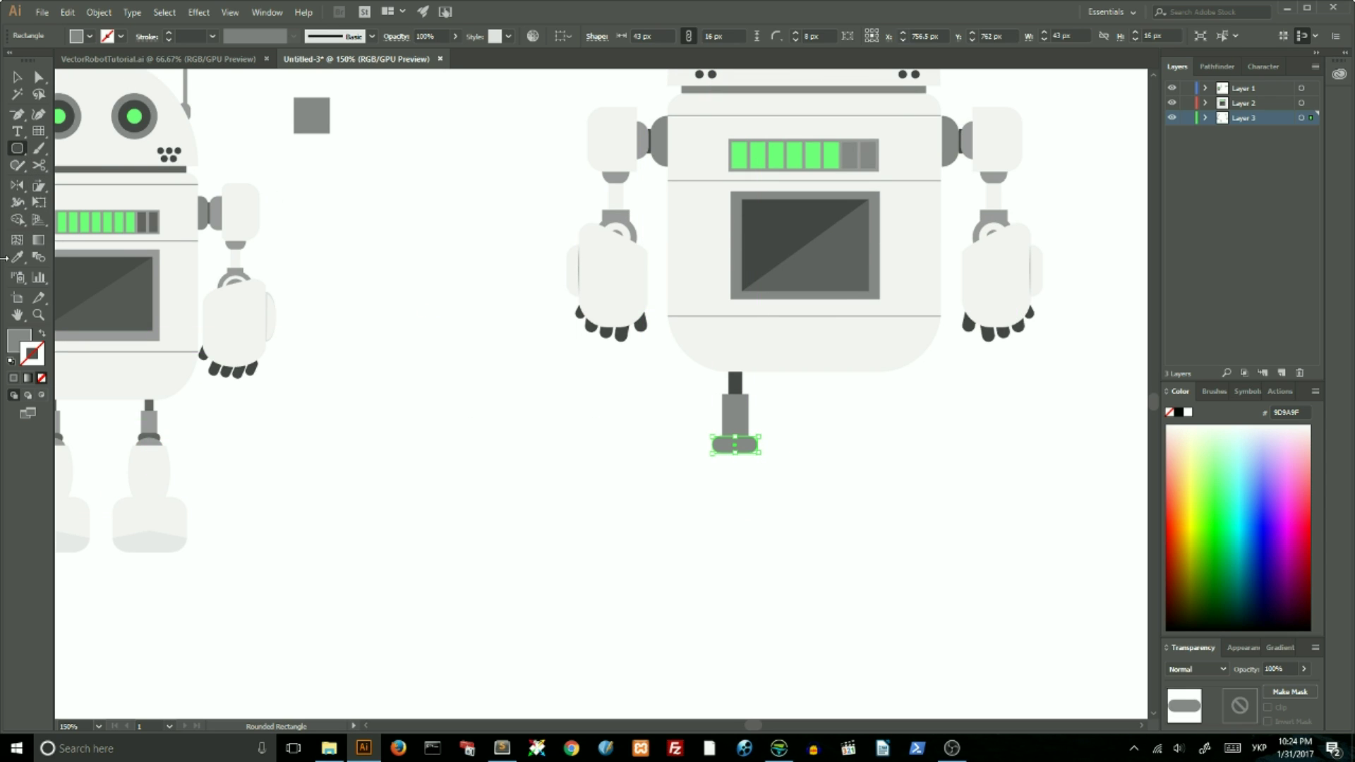
pyautogui.click(19, 260)
pyautogui.scroll(3, 348, 151)
pyautogui.click(313, 86)
pyautogui.press('v')
pyautogui.moveTo(686, 519); pyautogui.dragTo(786, 570)
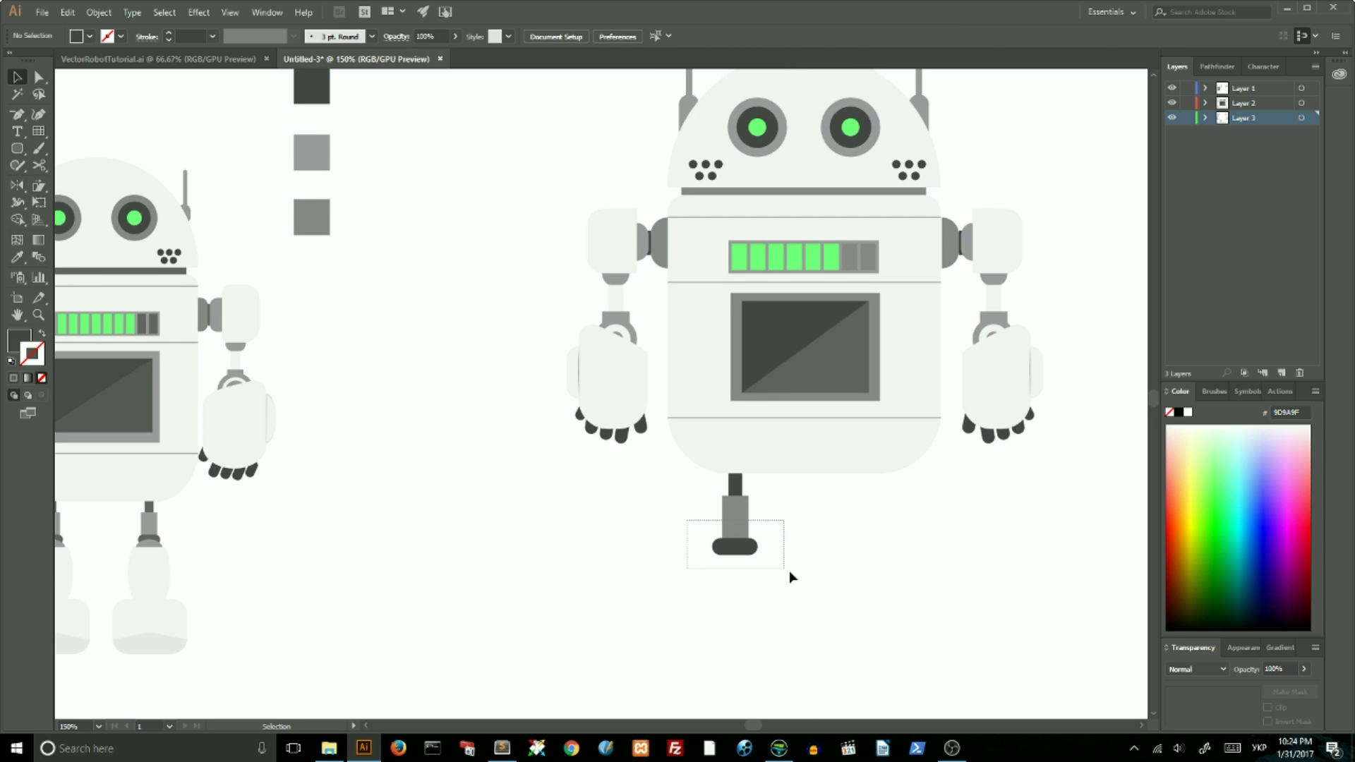
pyautogui.click(745, 527)
pyautogui.click(808, 534)
pyautogui.scroll(-2, 797, 526)
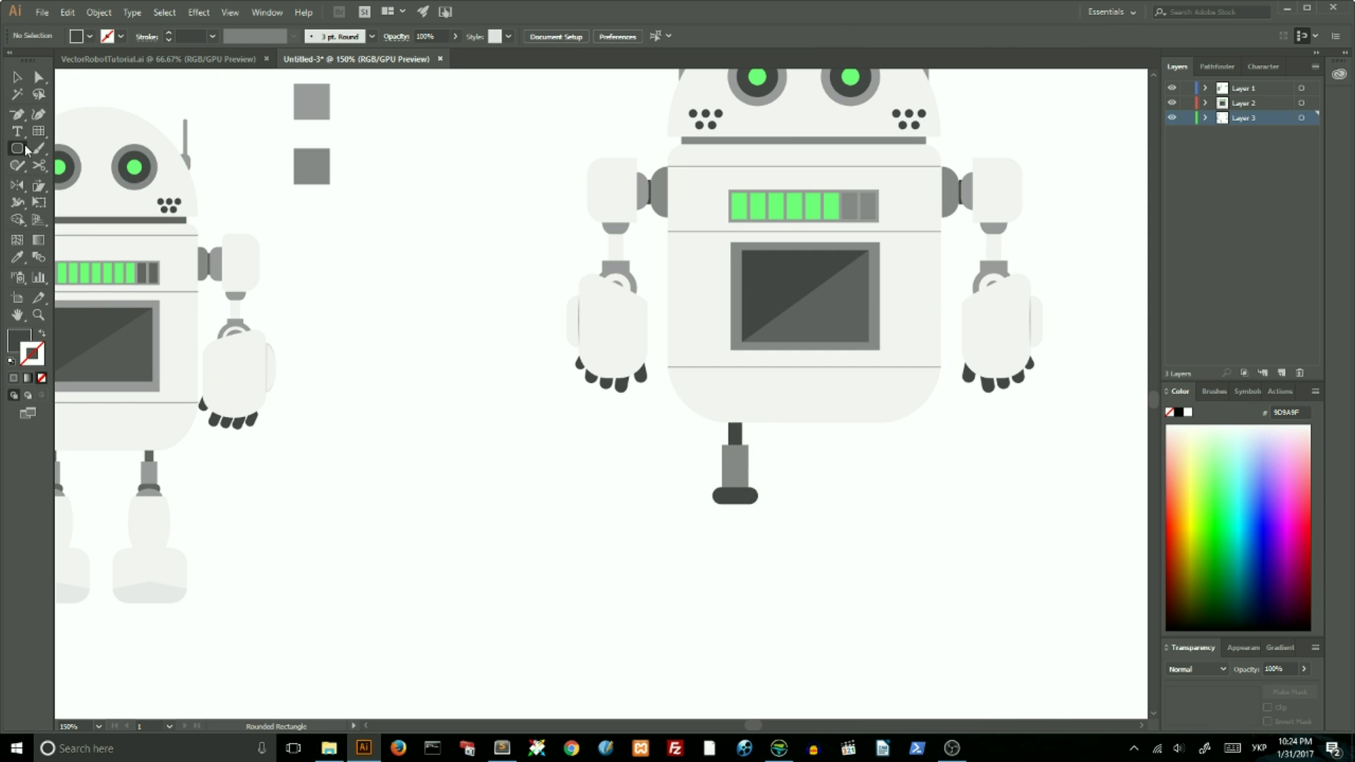
pyautogui.moveTo(17, 148); pyautogui.dragTo(77, 185)
# - Draw a grey-filled ellipse under the foot
pyautogui.moveTo(715, 498); pyautogui.dragTo(758, 527)
pyautogui.press('v')
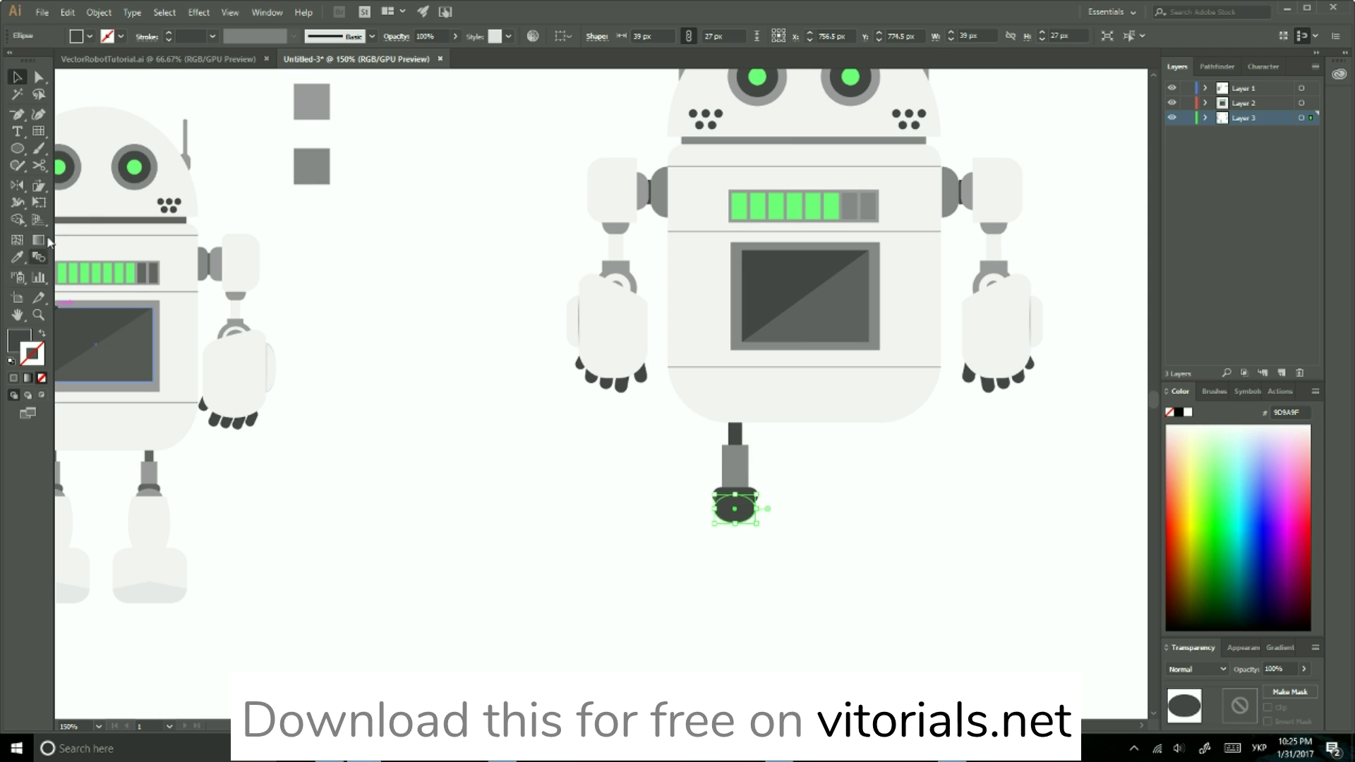
pyautogui.click(17, 257)
pyautogui.click(312, 167)
pyautogui.press('v')
pyautogui.moveTo(763, 494); pyautogui.dragTo(766, 497)
pyautogui.click(777, 477)
pyautogui.scroll(-5, 695, 455)
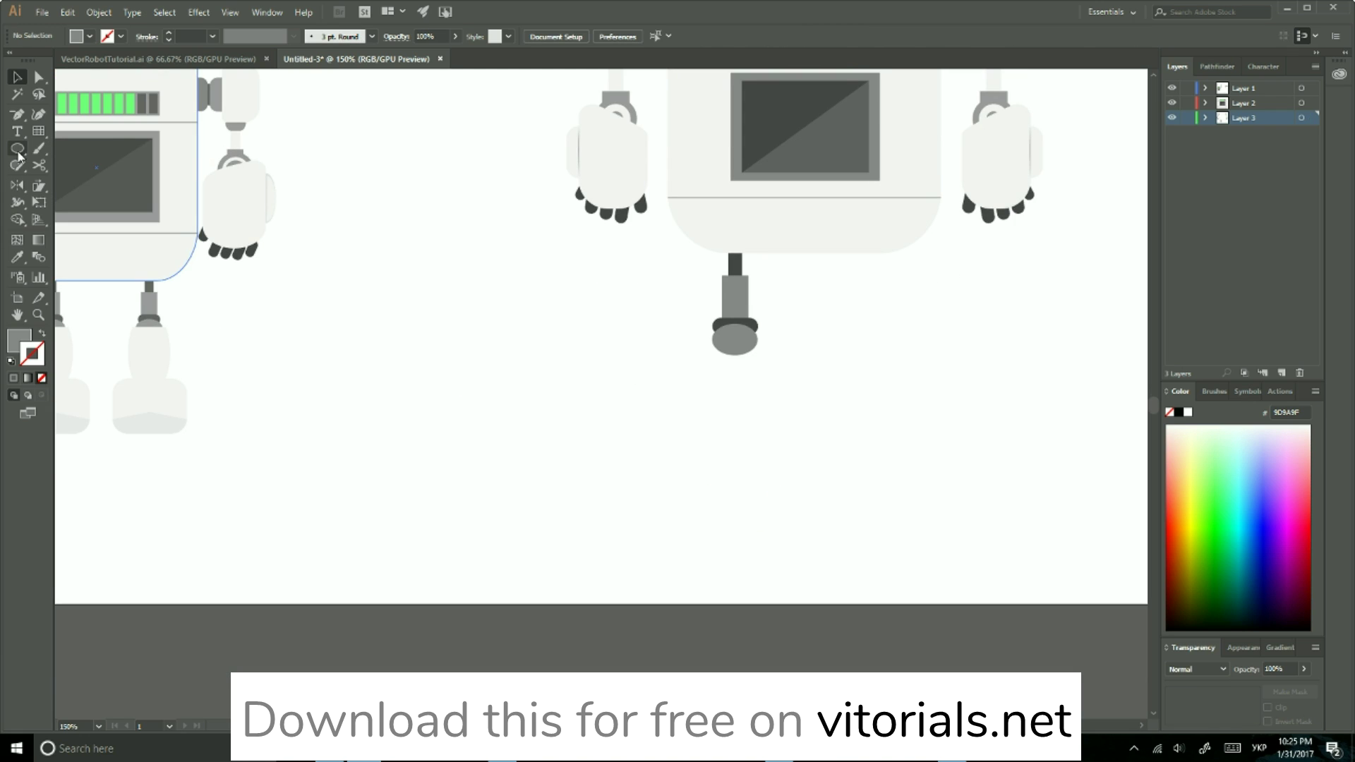
# - Draw a tall ellipse and a wide rectangle across it, centre them vertically and shorten the rectangle
pyautogui.moveTo(19, 155); pyautogui.dragTo(70, 181)
pyautogui.moveTo(406, 259); pyautogui.dragTo(501, 405)
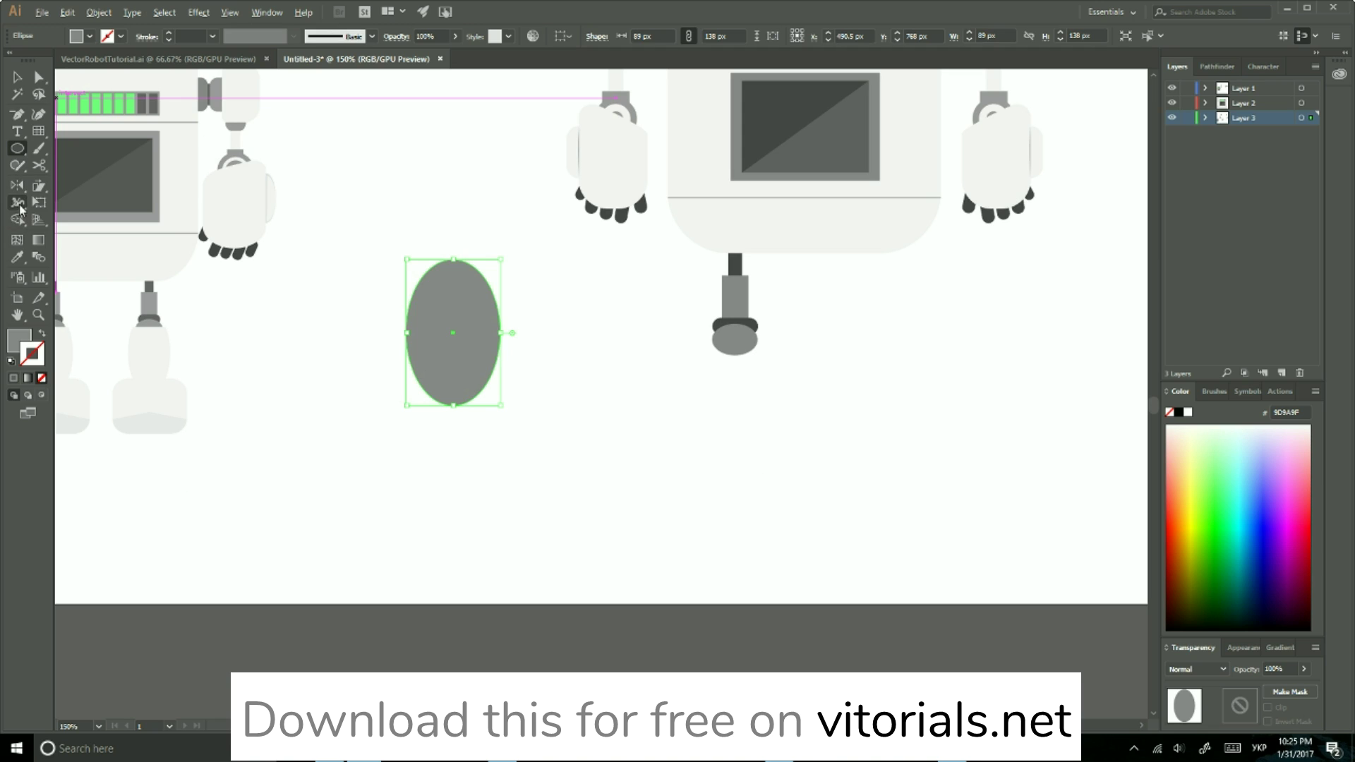
pyautogui.moveTo(19, 149); pyautogui.dragTo(71, 143)
pyautogui.moveTo(355, 276); pyautogui.dragTo(550, 372)
pyautogui.click(14, 78)
pyautogui.keyDown('shift'); pyautogui.click(454, 266); pyautogui.keyUp('shift')
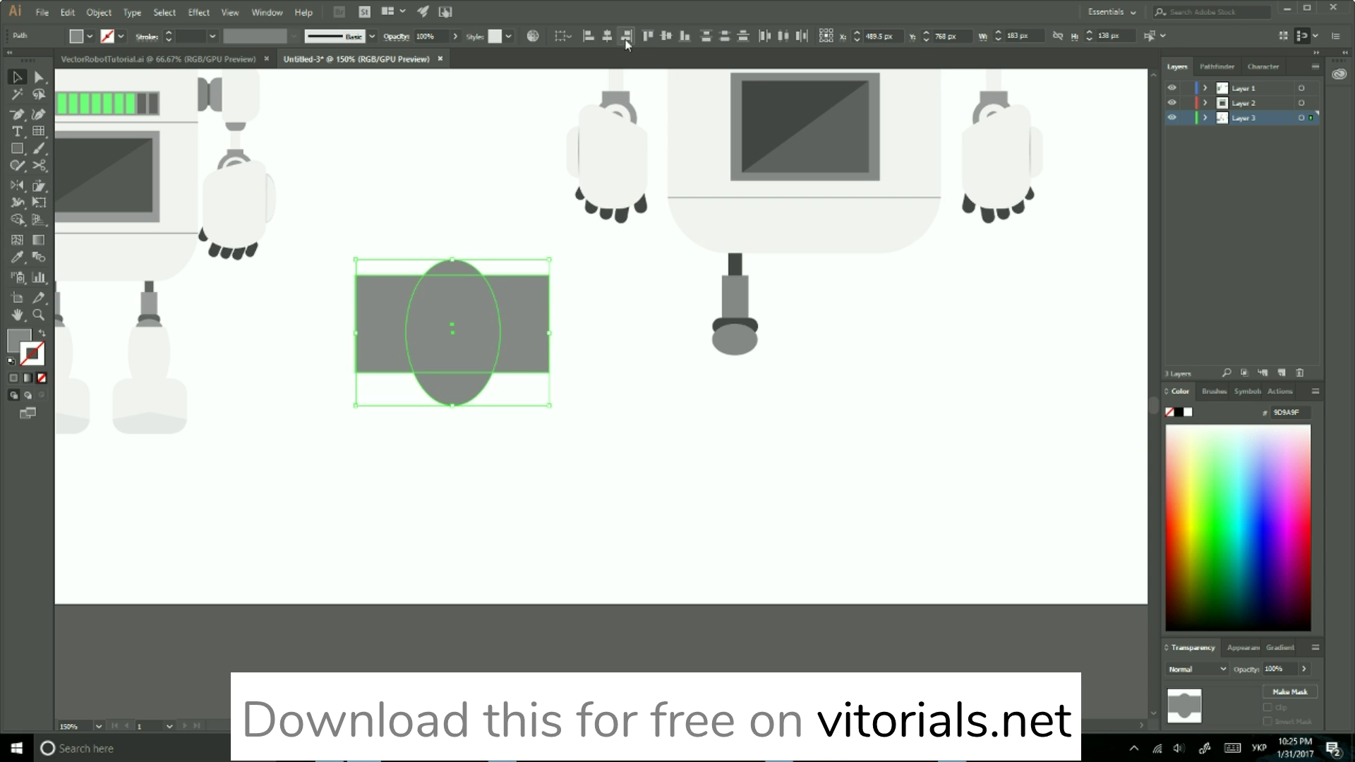
pyautogui.click(671, 36)
pyautogui.click(469, 181)
pyautogui.click(381, 303)
pyautogui.moveTo(452, 280); pyautogui.dragTo(454, 273)
pyautogui.keyDown('shift'); pyautogui.click(454, 266); pyautogui.keyUp('shift')
# - Cut away the ellipse caps and rectangle sides into a barrel shin, placed under the leg
pyautogui.click(18, 203)
pyautogui.keyDown('alt'); pyautogui.click(451, 396); pyautogui.keyUp('alt')
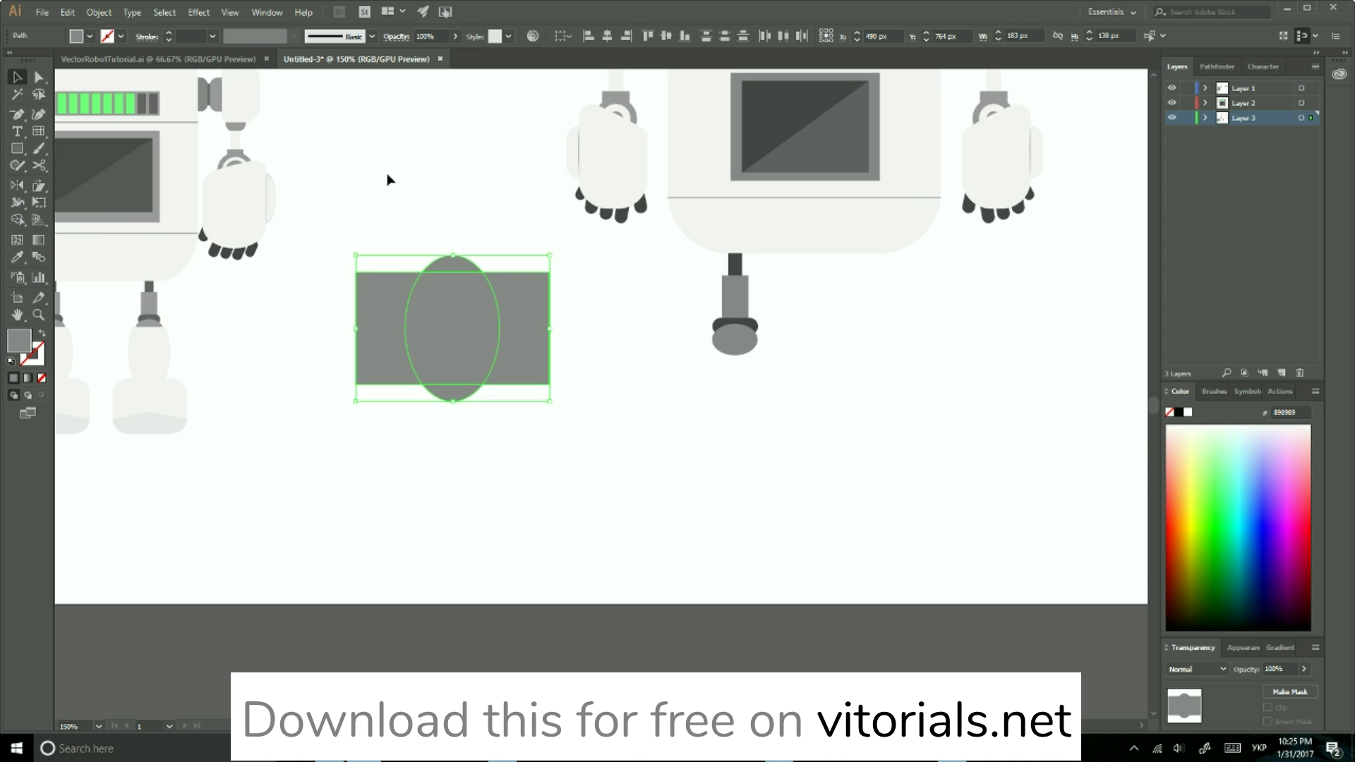
pyautogui.keyDown('alt'); pyautogui.click(396, 315); pyautogui.keyUp('alt')
pyautogui.keyDown('alt'); pyautogui.click(522, 325); pyautogui.keyUp('alt')
pyautogui.keyDown('alt'); pyautogui.click(452, 267); pyautogui.keyUp('alt')
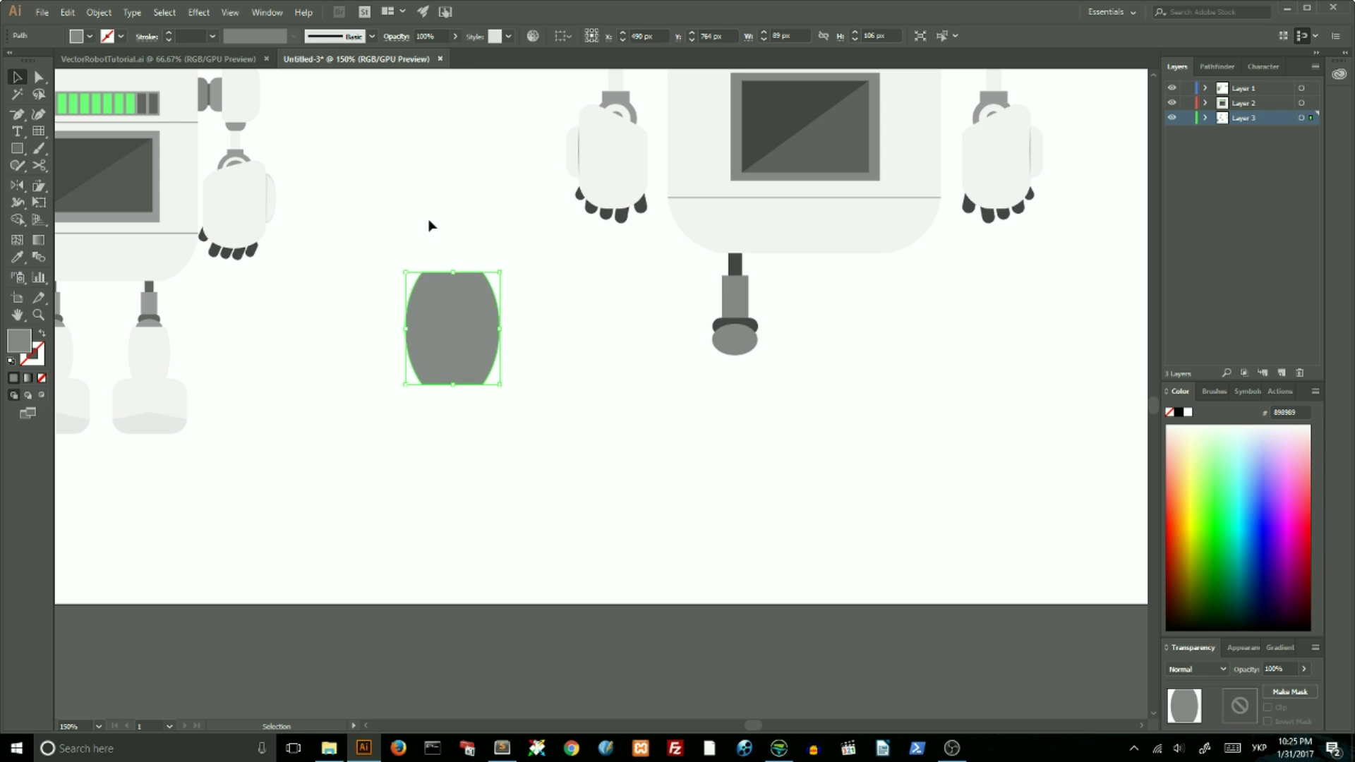
pyautogui.moveTo(453, 328)
pyautogui.mouseDown()
pyautogui.moveTo(776, 403)
pyautogui.moveTo(744, 383)
pyautogui.mouseUp()
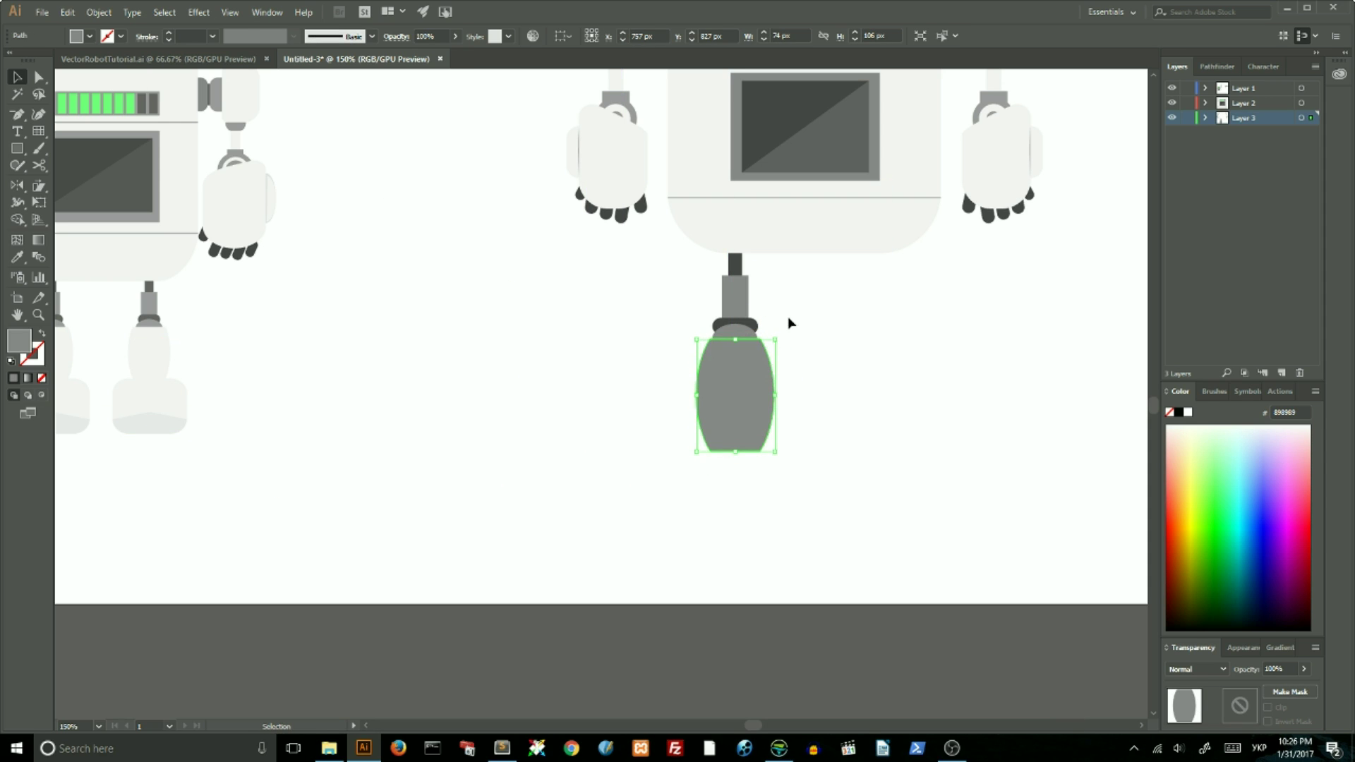
# - Fill the barrel shin with the body's F4F4F4 light colour
pyautogui.click(17, 258)
pyautogui.scroll(5, 318, 212)
pyautogui.click(314, 115)
pyautogui.scroll(-5, 447, 221)
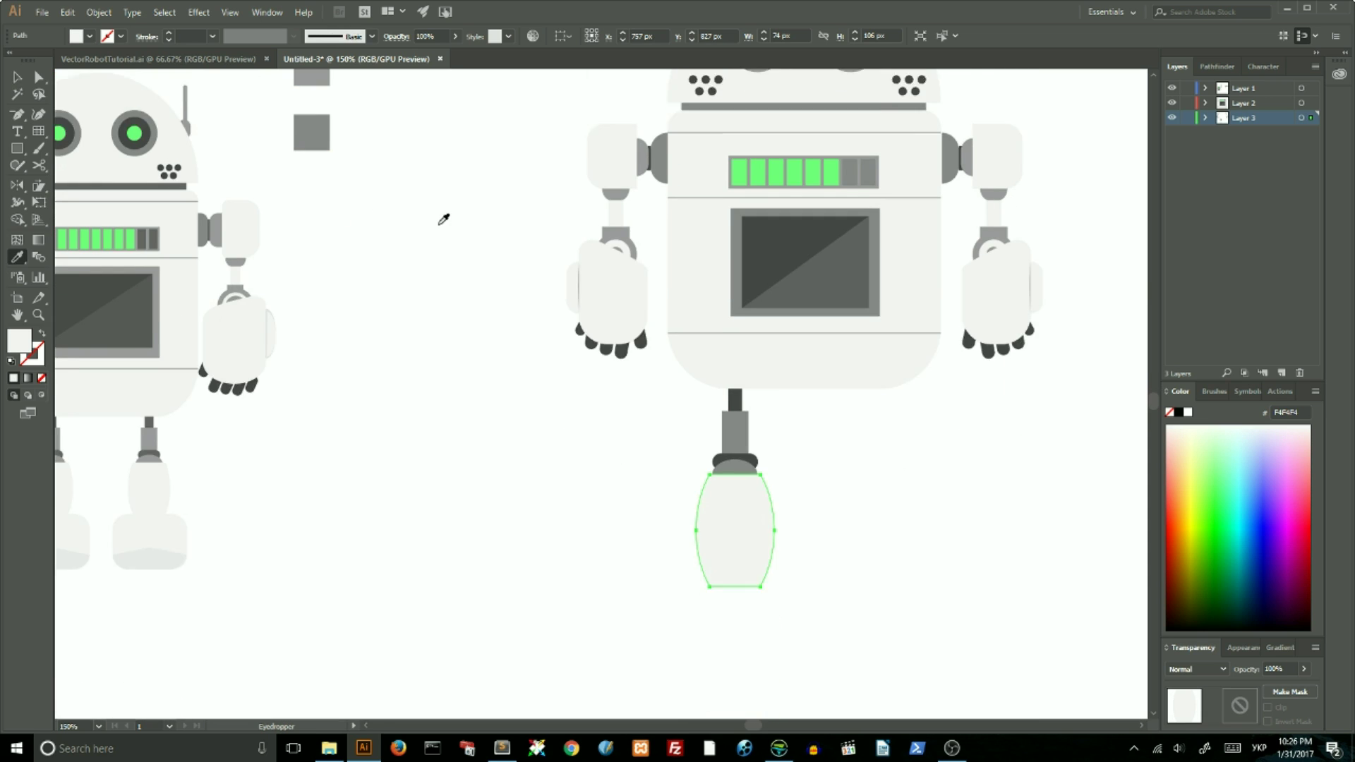
# - Draw a rounded-rectangle foot and position it under the shin
pyautogui.click(19, 78)
pyautogui.moveTo(17, 148); pyautogui.dragTo(82, 192)
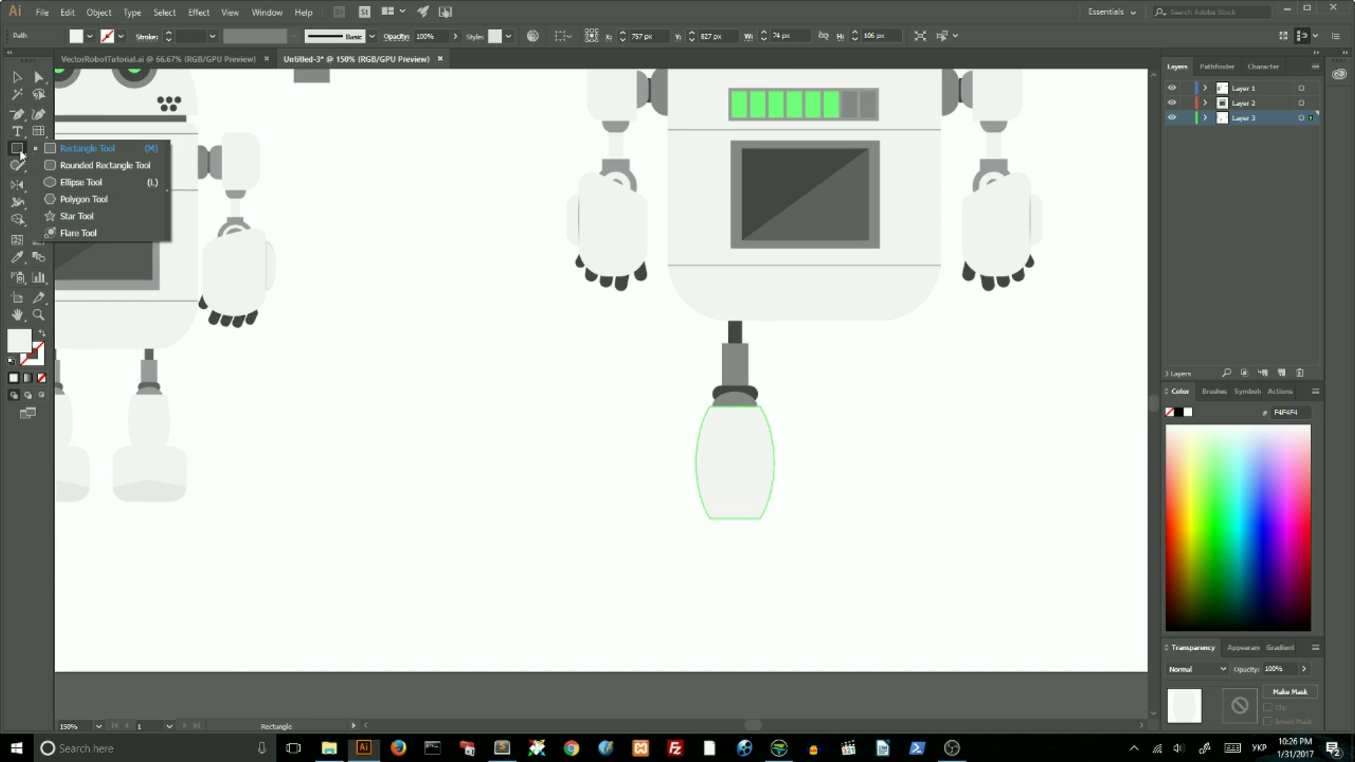
pyautogui.click(80, 169)
pyautogui.moveTo(683, 524)
pyautogui.mouseDown()
pyautogui.moveTo(784, 588)
pyautogui.moveTo(743, 587)
pyautogui.mouseUp()
pyautogui.press('v')
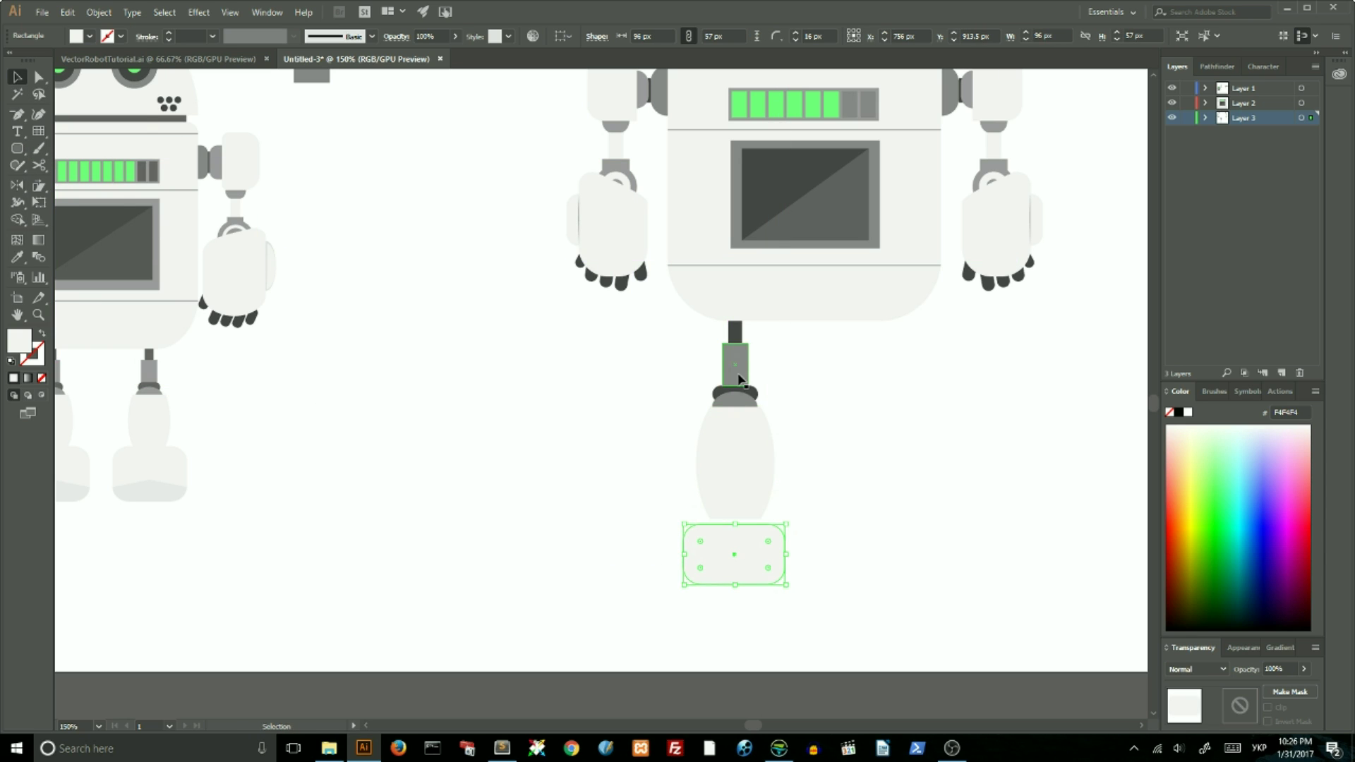
pyautogui.moveTo(734, 363)
pyautogui.mouseDown()
pyautogui.moveTo(735, 513)
pyautogui.moveTo(802, 523)
pyautogui.moveTo(795, 511)
pyautogui.mouseUp()
pyautogui.click(759, 577)
pyautogui.click(689, 347)
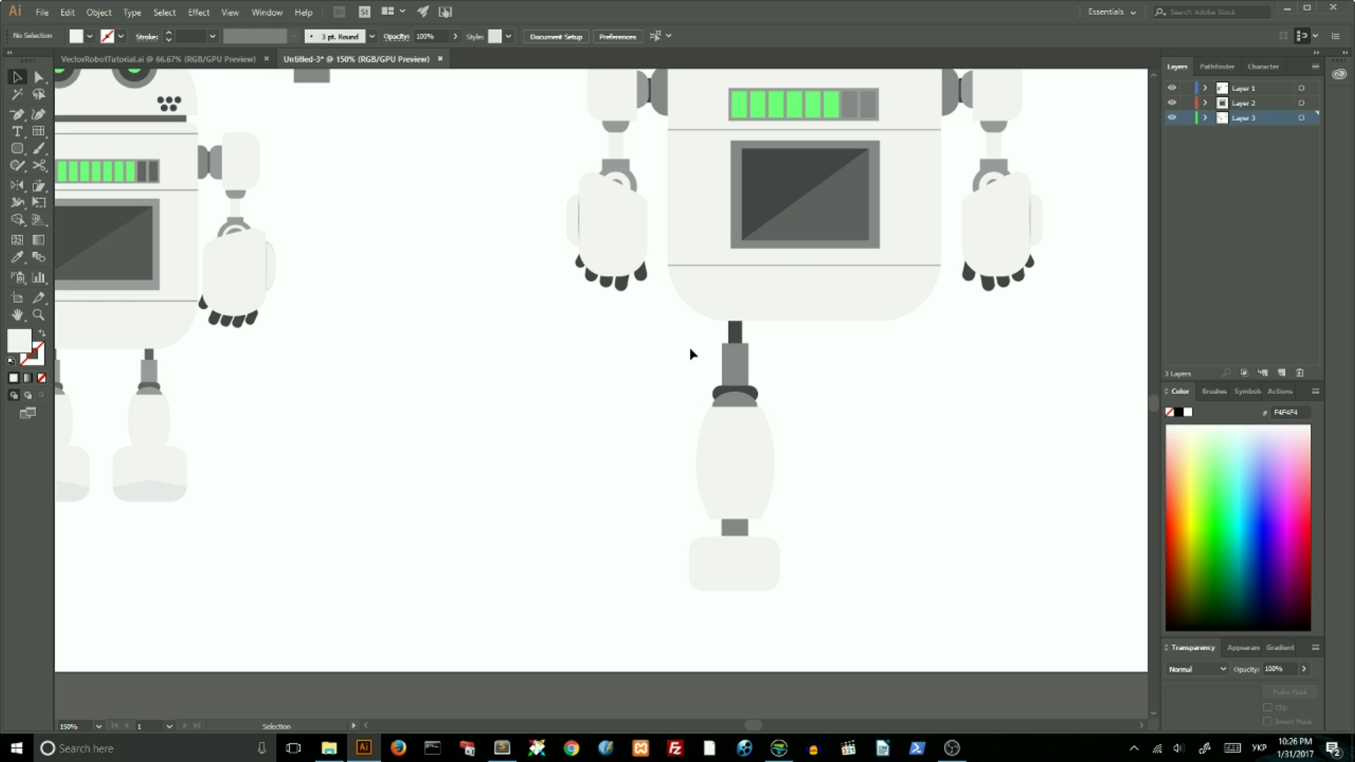
pyautogui.moveTo(690, 353); pyautogui.dragTo(811, 565)
pyautogui.click(423, 176)
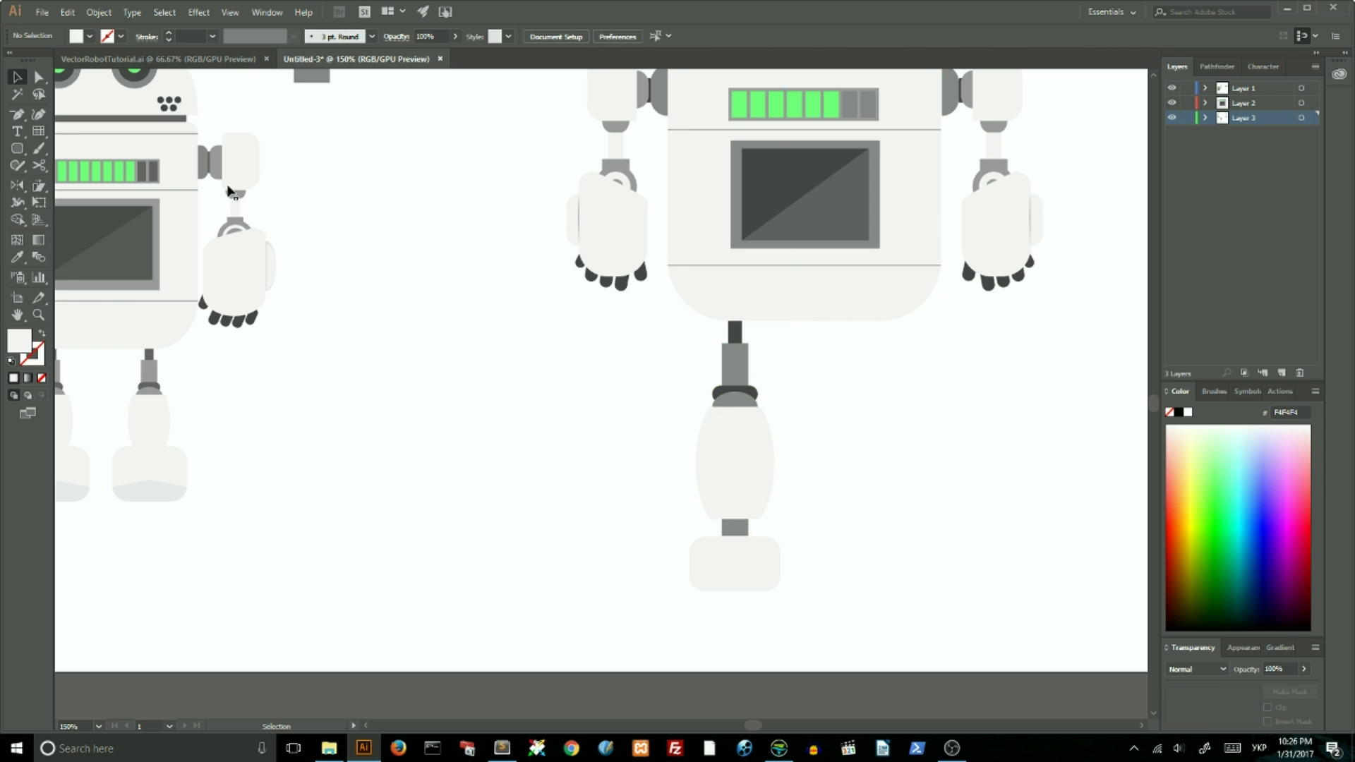
# - Create a 3-sided polygon triangle and widen it over the foot's base
pyautogui.click(17, 151)
pyautogui.click(64, 182)
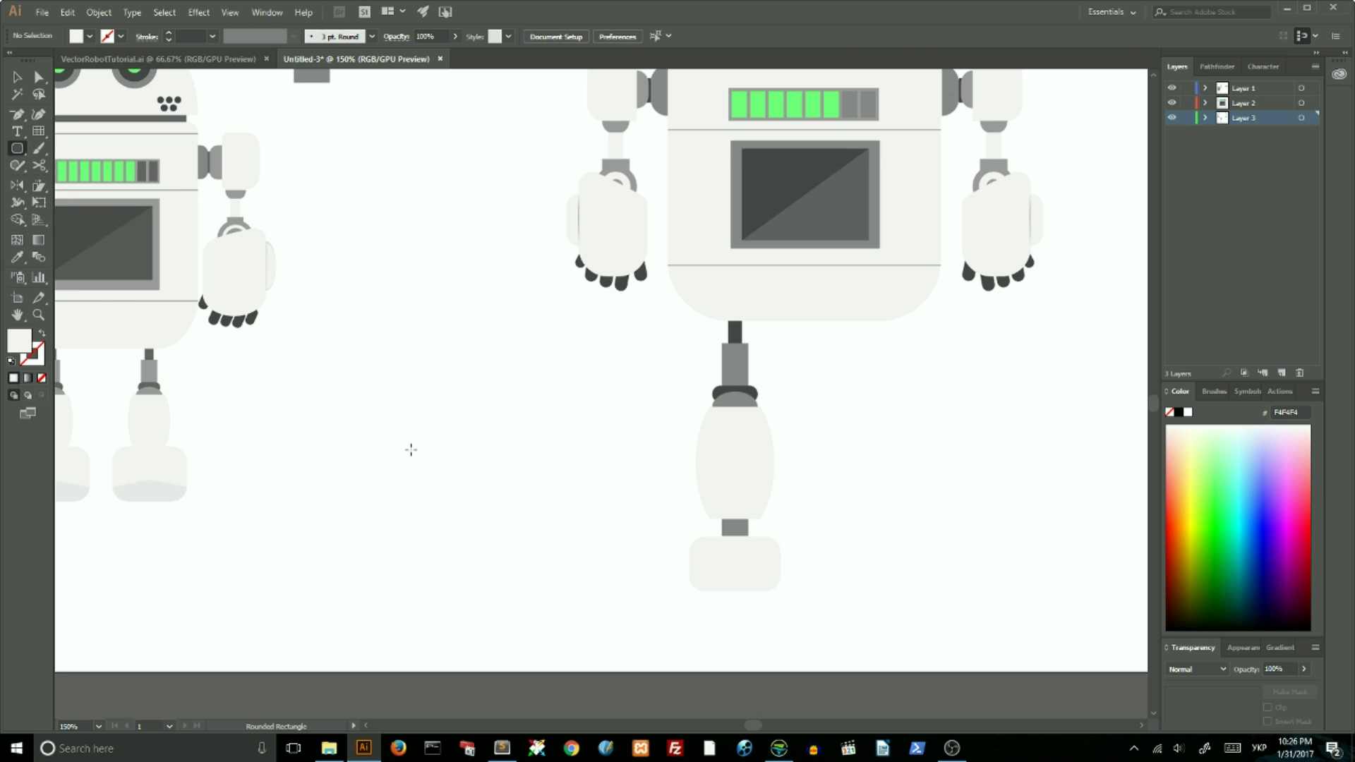
pyautogui.click(17, 149)
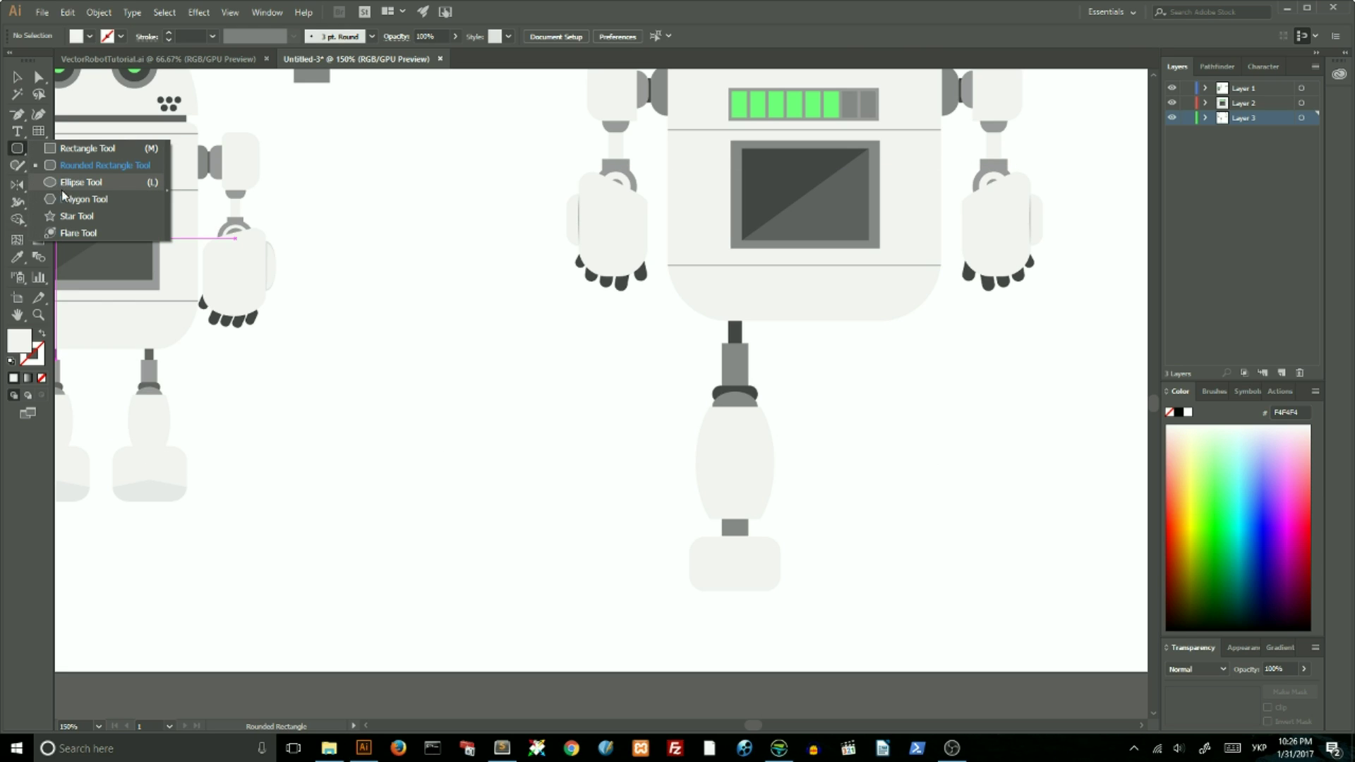
pyautogui.click(62, 198)
pyautogui.click(374, 225)
pyautogui.write('3')
pyautogui.click(637, 400)
pyautogui.press('v')
pyautogui.moveTo(421, 210)
pyautogui.mouseDown()
pyautogui.moveTo(470, 211)
pyautogui.moveTo(756, 610)
pyautogui.mouseUp()
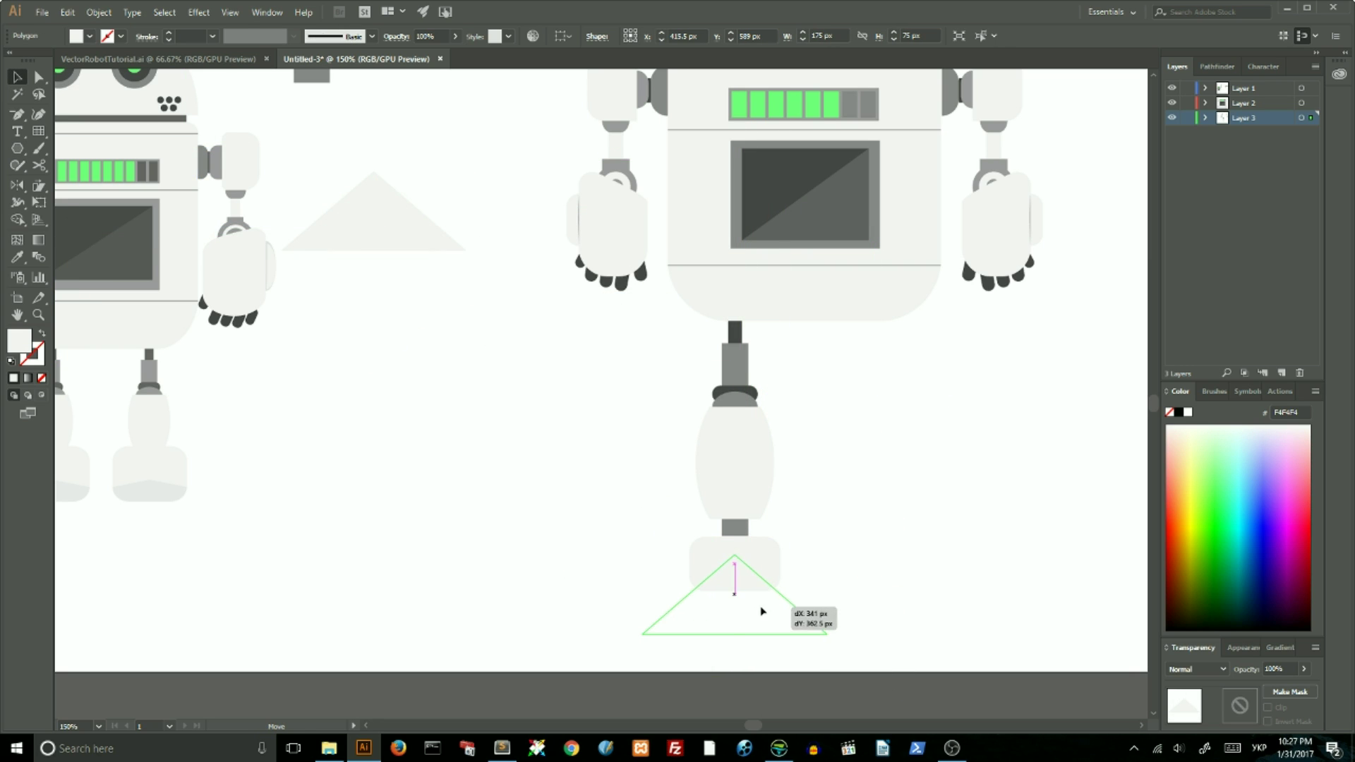
# - Flatten the triangle on the foot and round off its top point with Direct Selection
pyautogui.moveTo(735, 558)
pyautogui.mouseDown()
pyautogui.moveTo(734, 600)
pyautogui.moveTo(735, 576)
pyautogui.mouseUp()
pyautogui.moveTo(866, 625); pyautogui.dragTo(866, 591)
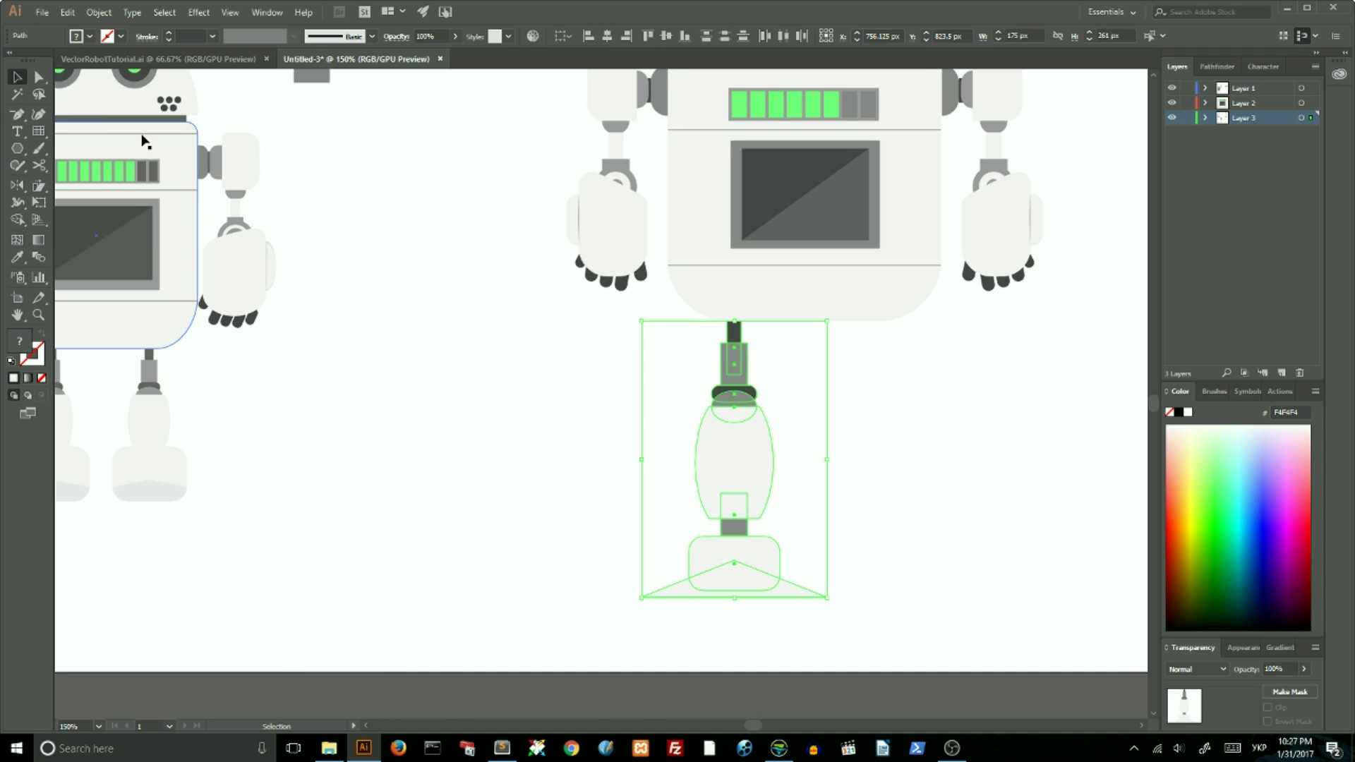
pyautogui.click(39, 77)
pyautogui.click(735, 563)
pyautogui.moveTo(734, 593); pyautogui.dragTo(733, 629)
# - Trim the triangle to the foot's outline to form a curved sole shape
pyautogui.press('v')
pyautogui.click(695, 554)
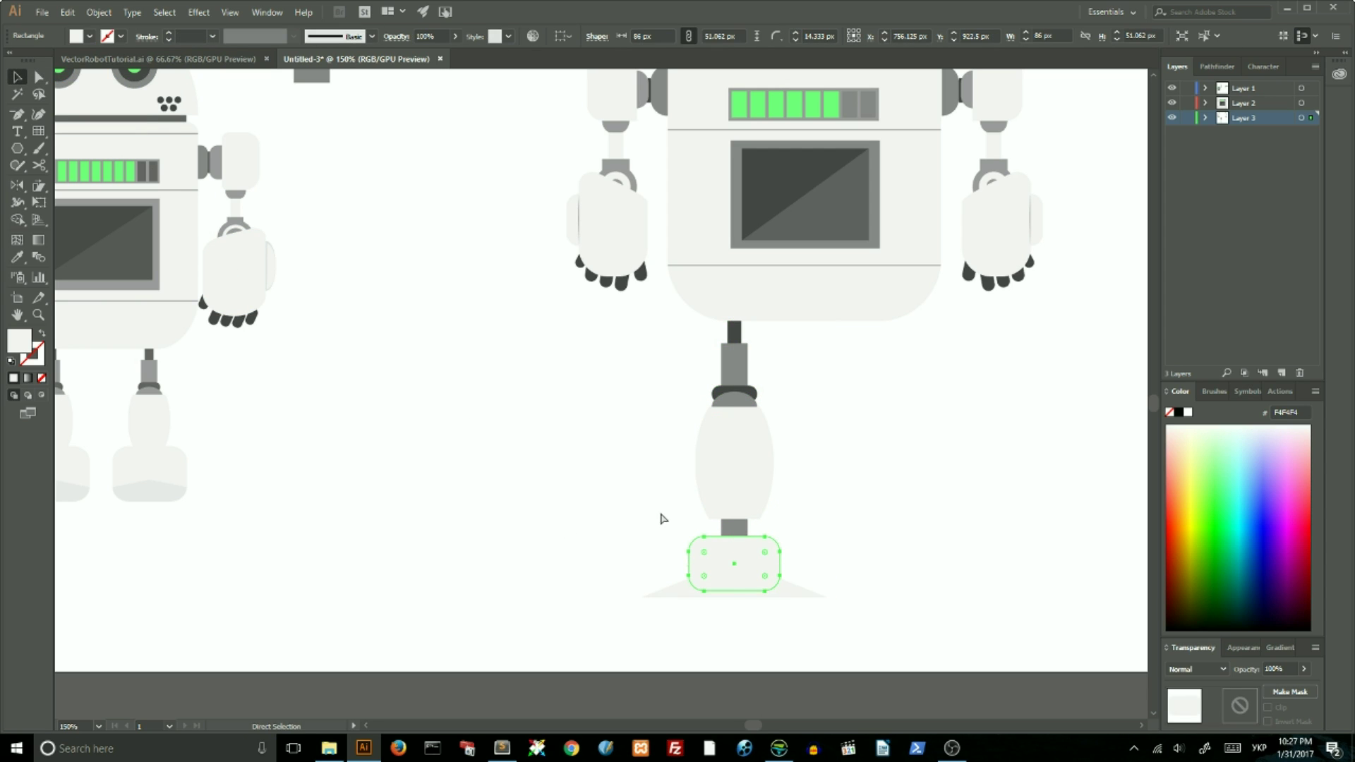
pyautogui.press('v')
pyautogui.click(674, 592)
pyautogui.hotkey('shift', 'm')
pyautogui.keyDown('alt'); pyautogui.click(734, 582); pyautogui.keyUp('alt')
pyautogui.press('v')
pyautogui.click(663, 593)
pyautogui.click(738, 576)
# - Fill the sole with the sampled grey and set its opacity to 24%
pyautogui.scroll(3, 331, 148)
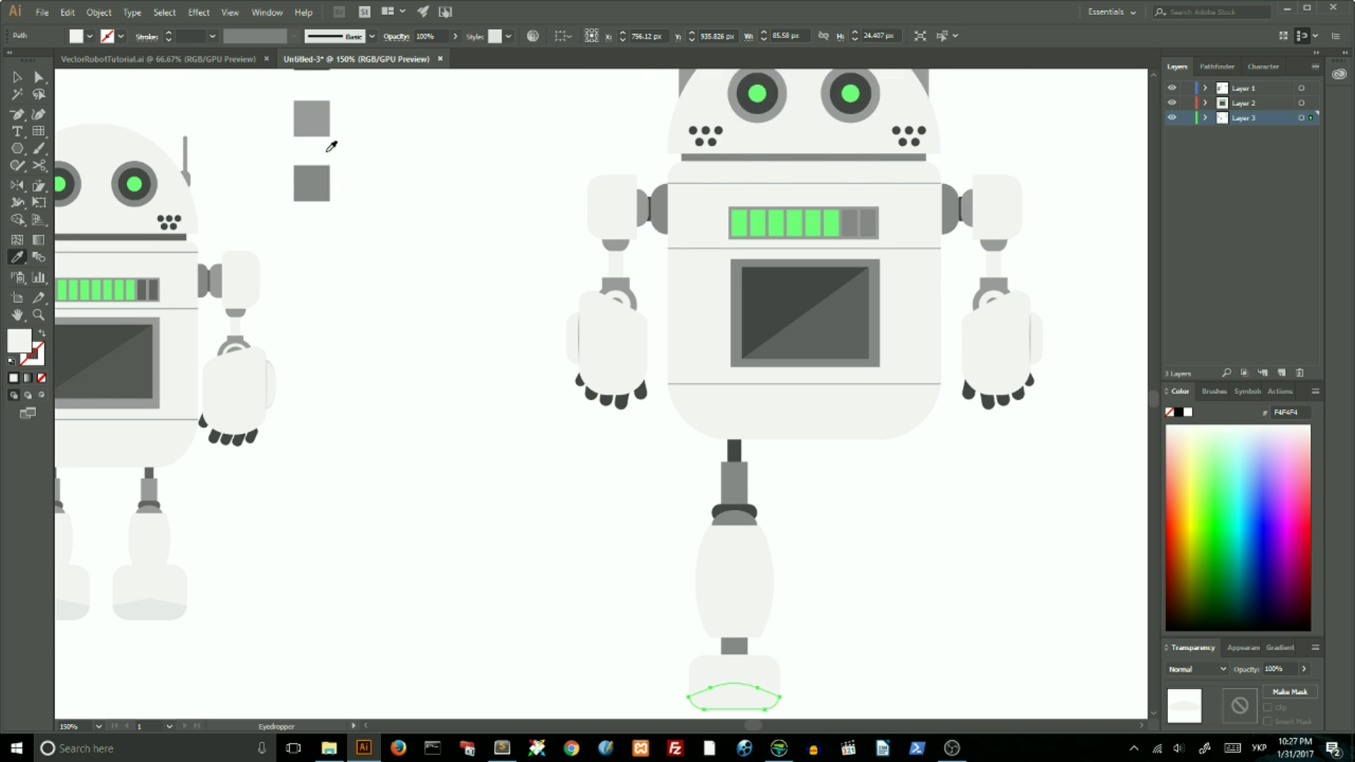
pyautogui.click(318, 138)
pyautogui.scroll(-3, 395, 240)
pyautogui.moveTo(1299, 693); pyautogui.dragTo(1265, 699)
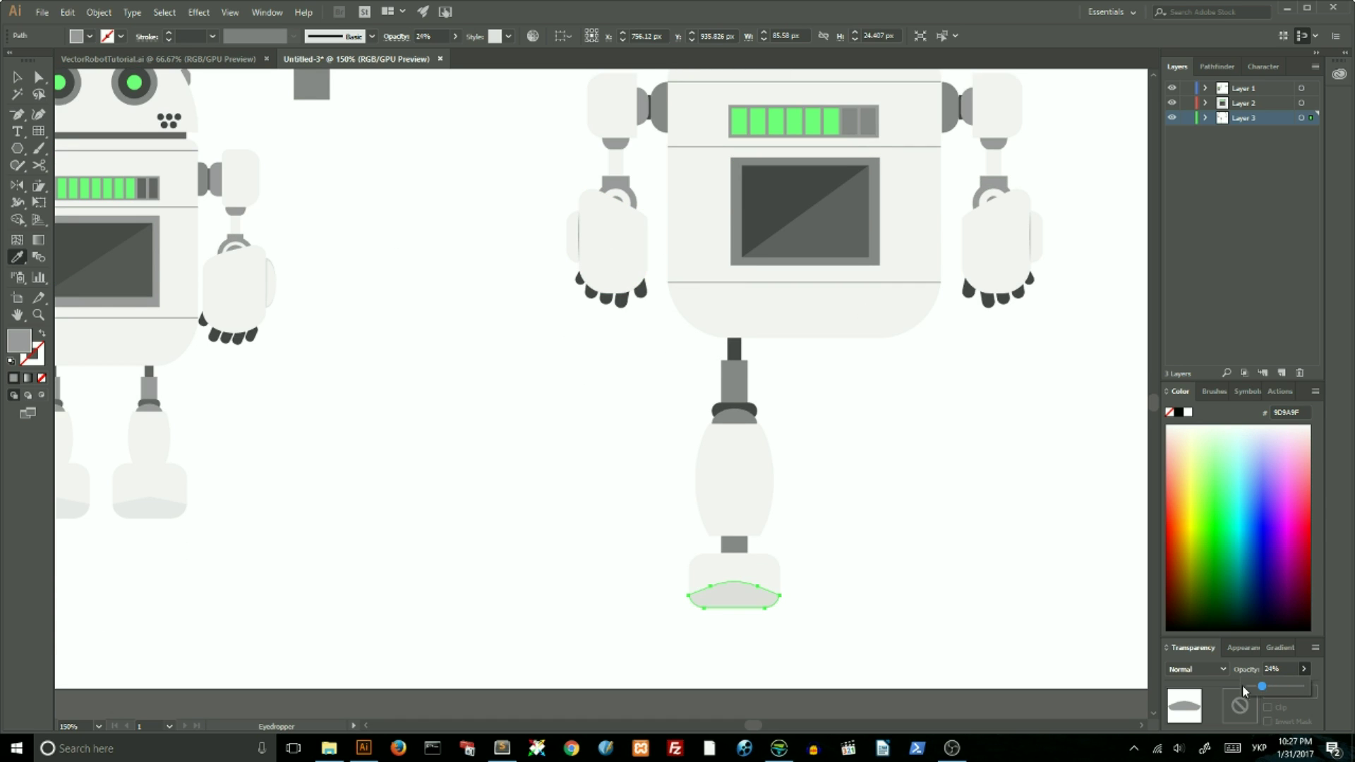
# - Group all the leg parts together and drag a copy of the leg to the right
pyautogui.press('v')
pyautogui.click(650, 347)
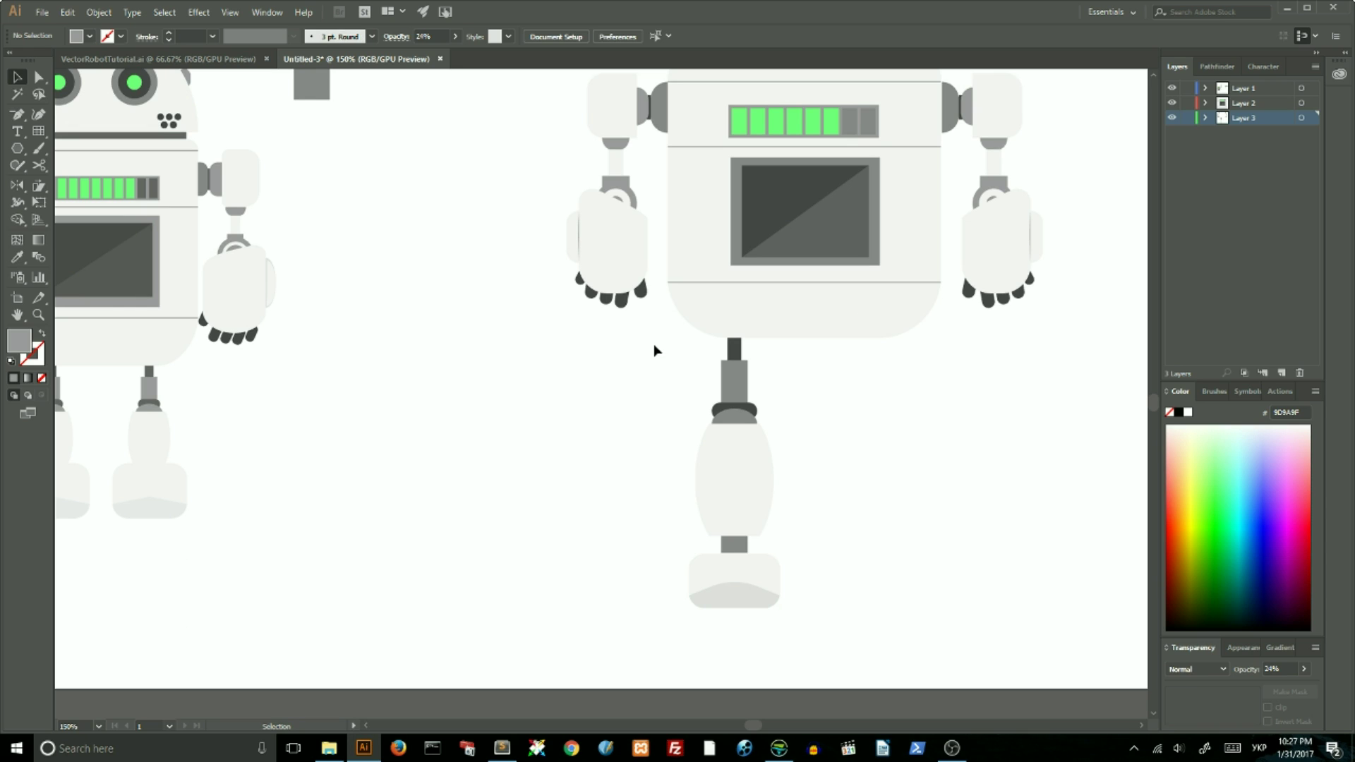
pyautogui.moveTo(840, 624); pyautogui.dragTo(840, 624)
pyautogui.click(656, 357)
pyautogui.click(735, 457)
pyautogui.rightClick(751, 447)
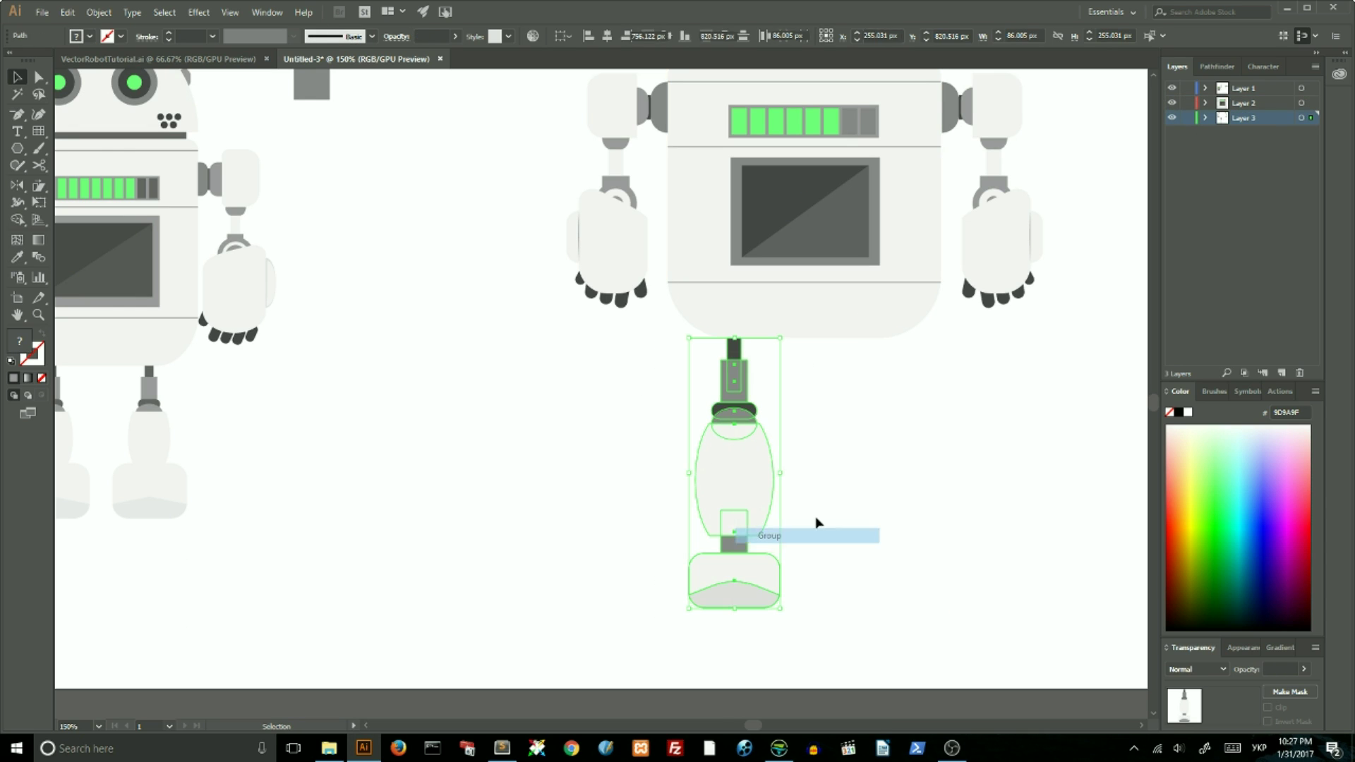
pyautogui.click(769, 532)
pyautogui.click(824, 478)
pyautogui.hotkey('ctrl', '0')
pyautogui.moveTo(660, 430); pyautogui.dragTo(721, 430)
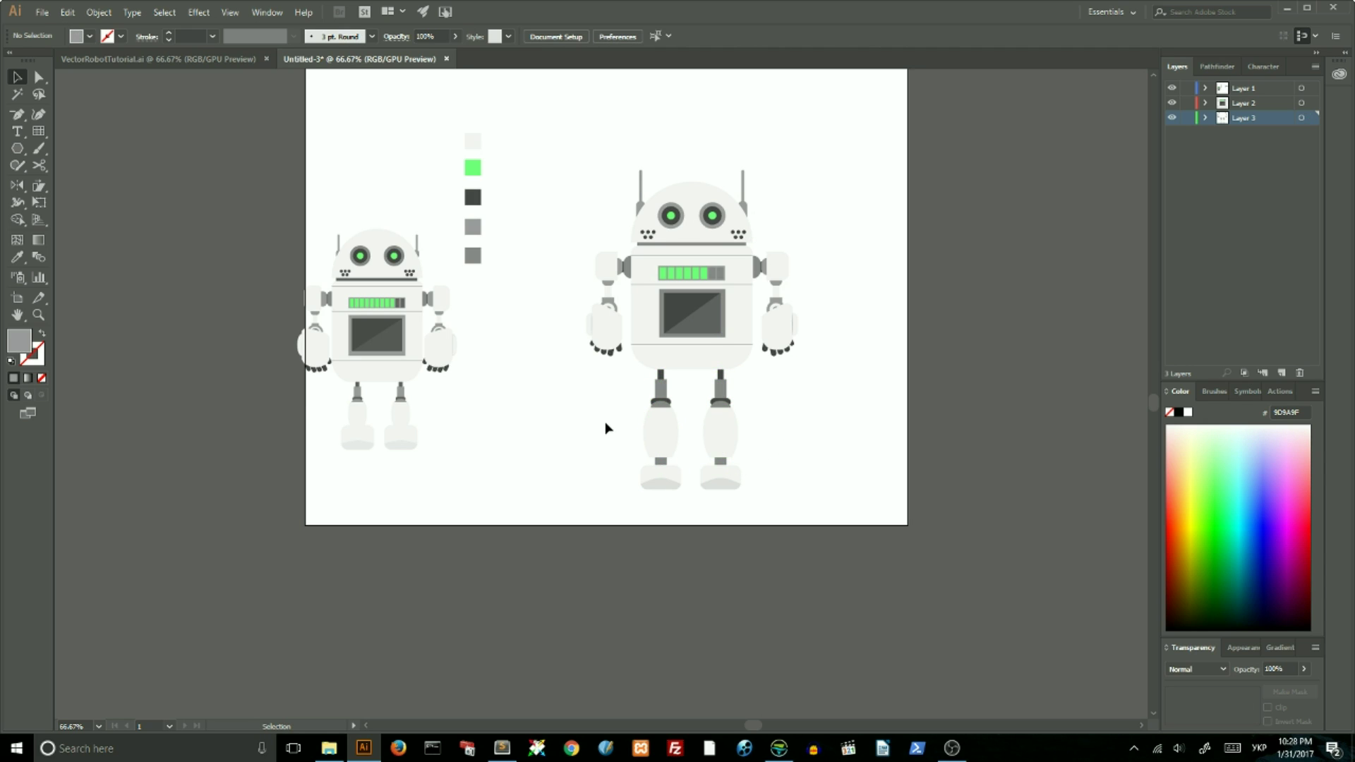
# - Widen the leg's upper connector bar by editing inside the leg group
pyautogui.doubleClick(661, 385)
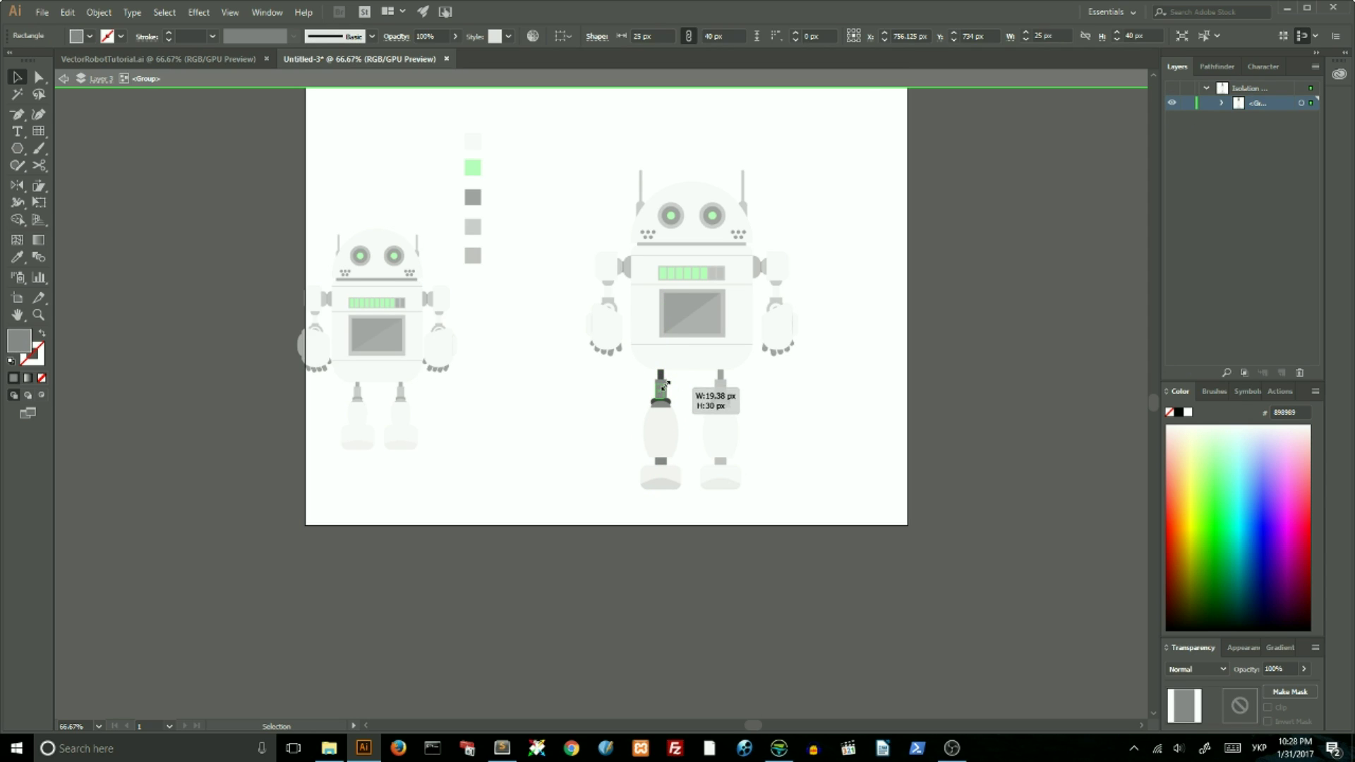
pyautogui.moveTo(667, 386); pyautogui.dragTo(687, 388)
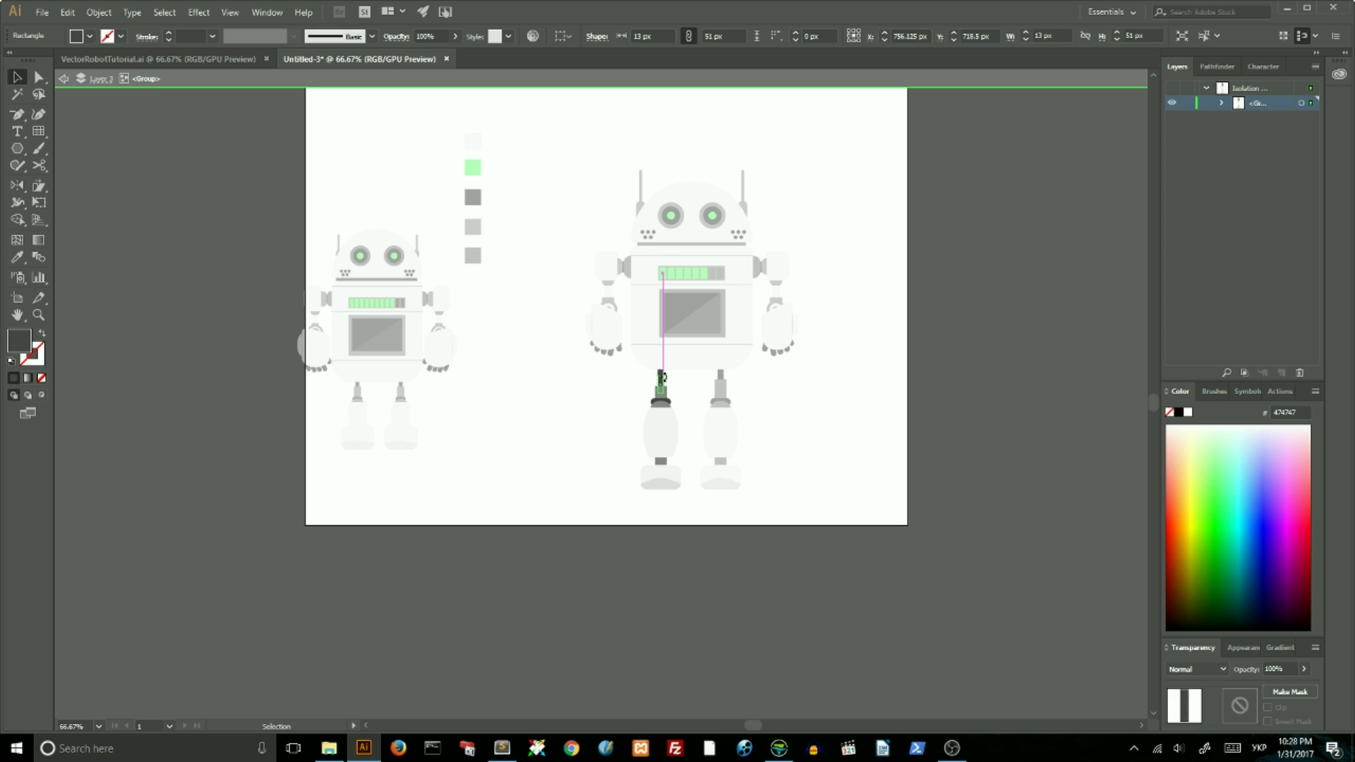
pyautogui.click(64, 78)
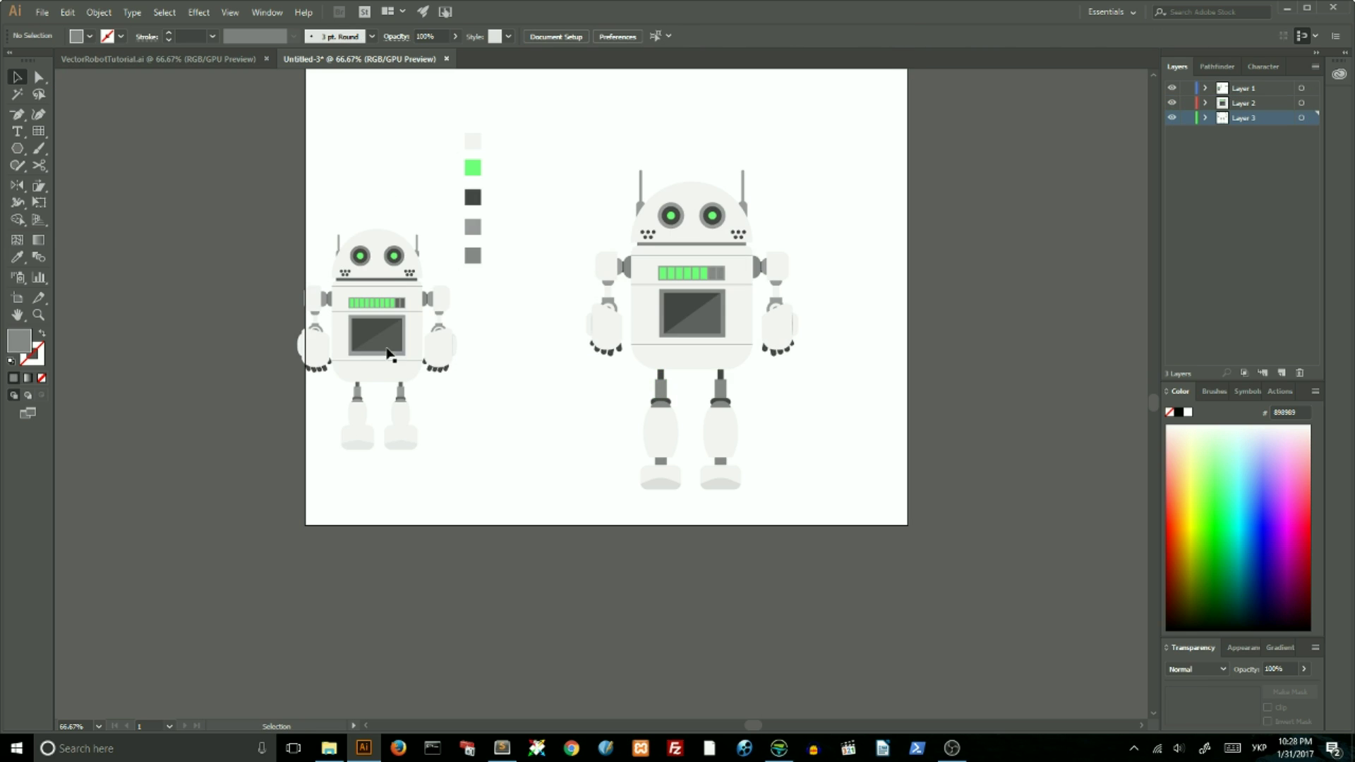
pyautogui.scroll(3, 586, 511)
pyautogui.doubleClick(780, 475)
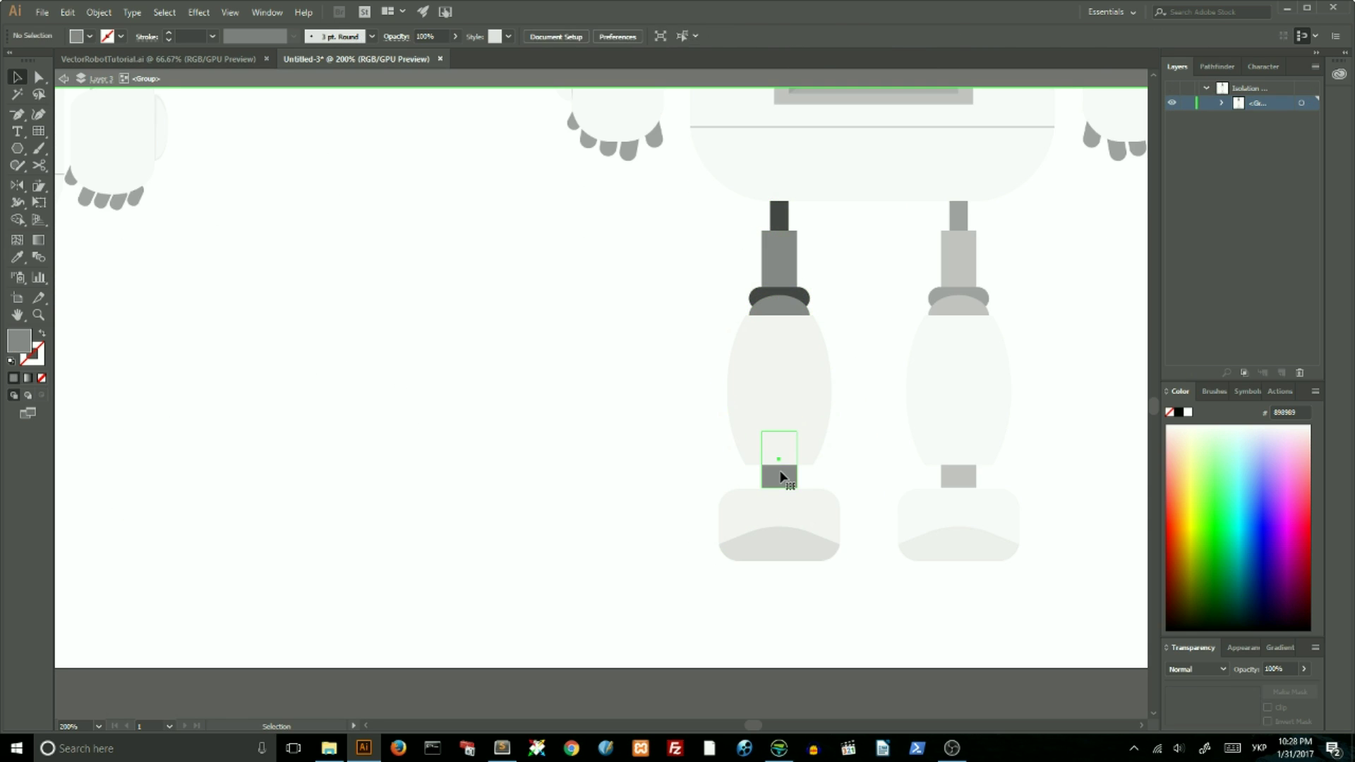
# - Delete the ankle piece from the left leg
pyautogui.press('Delete')
pyautogui.click(64, 78)
pyautogui.doubleClick(965, 480)
pyautogui.doubleClick(704, 502)
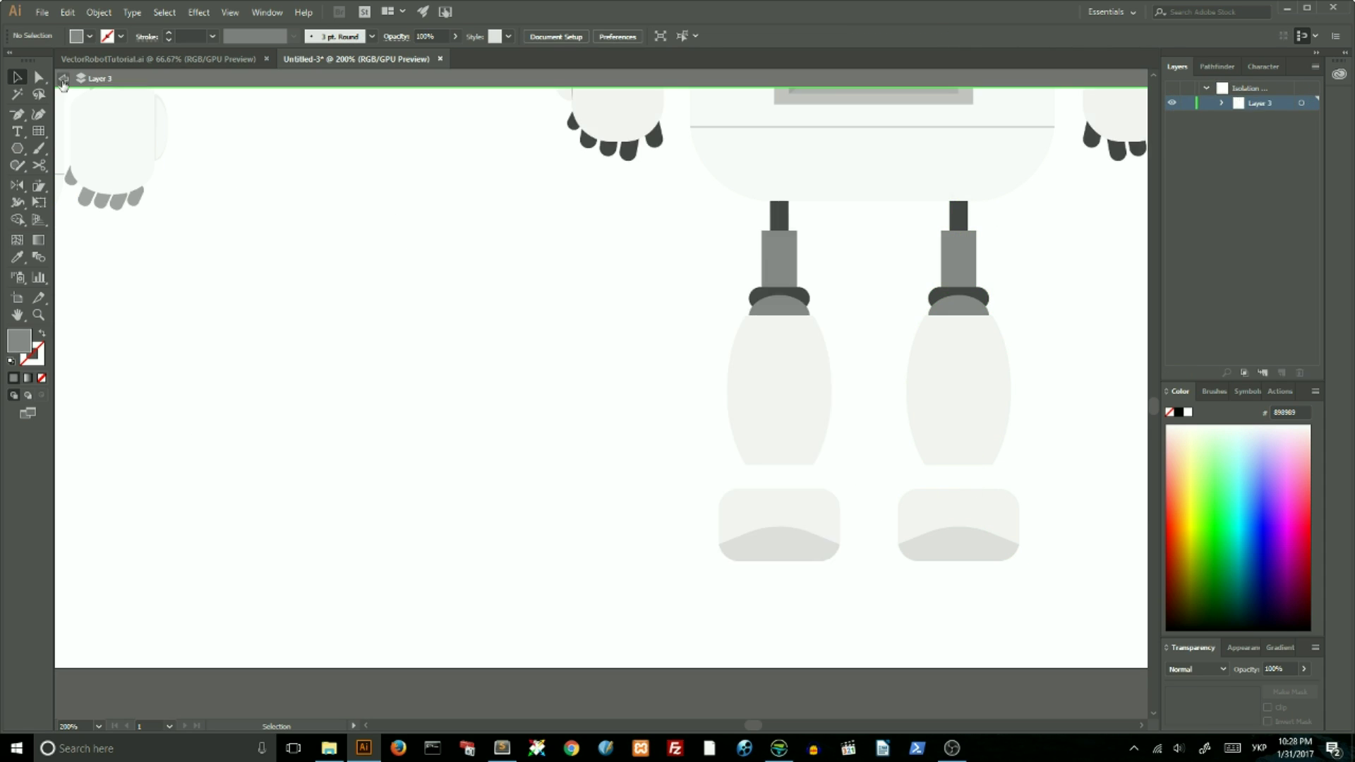
pyautogui.moveTo(667, 492); pyautogui.dragTo(1022, 575)
pyautogui.doubleClick(953, 523)
# - Raise the right foot and its sole up against the bottom of the shin
pyautogui.click(970, 542)
pyautogui.doubleClick(969, 540)
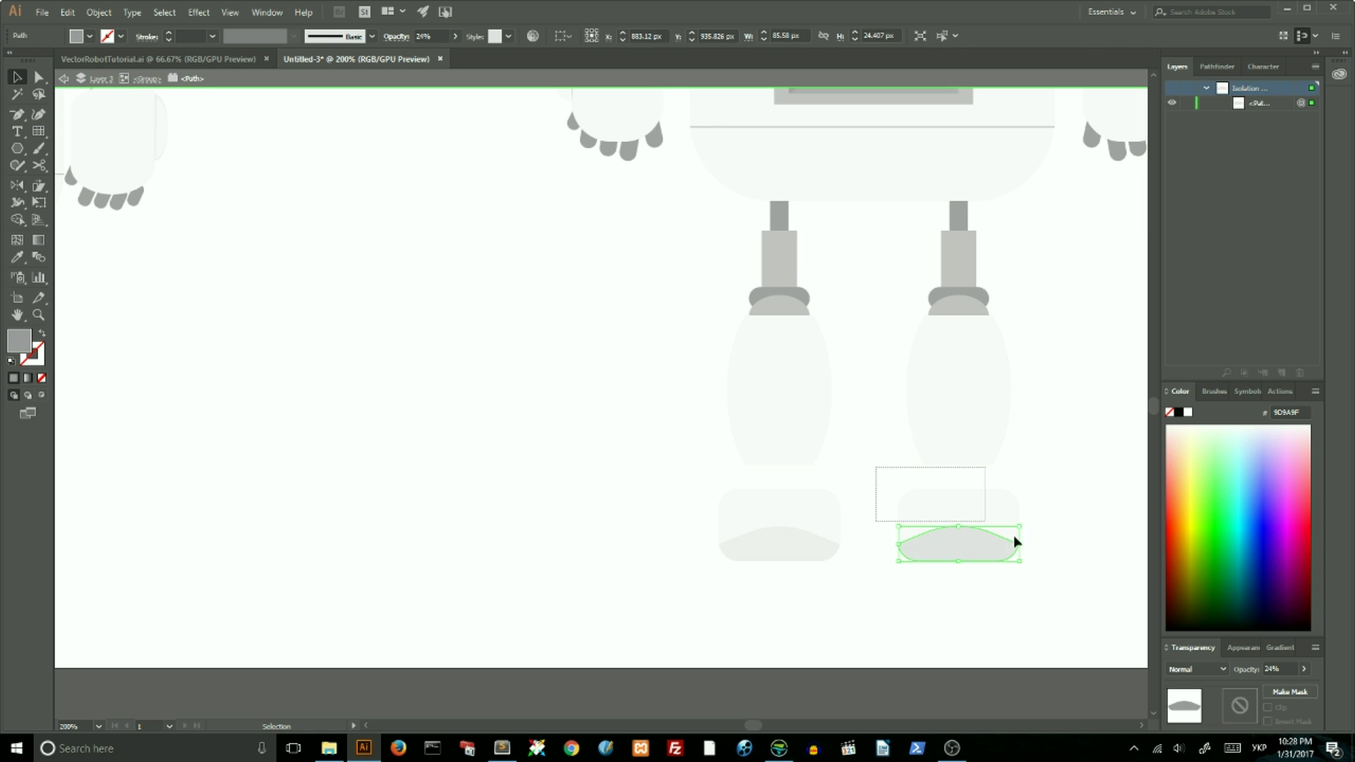
pyautogui.click(63, 81)
pyautogui.rightClick(981, 519)
pyautogui.click(1016, 340)
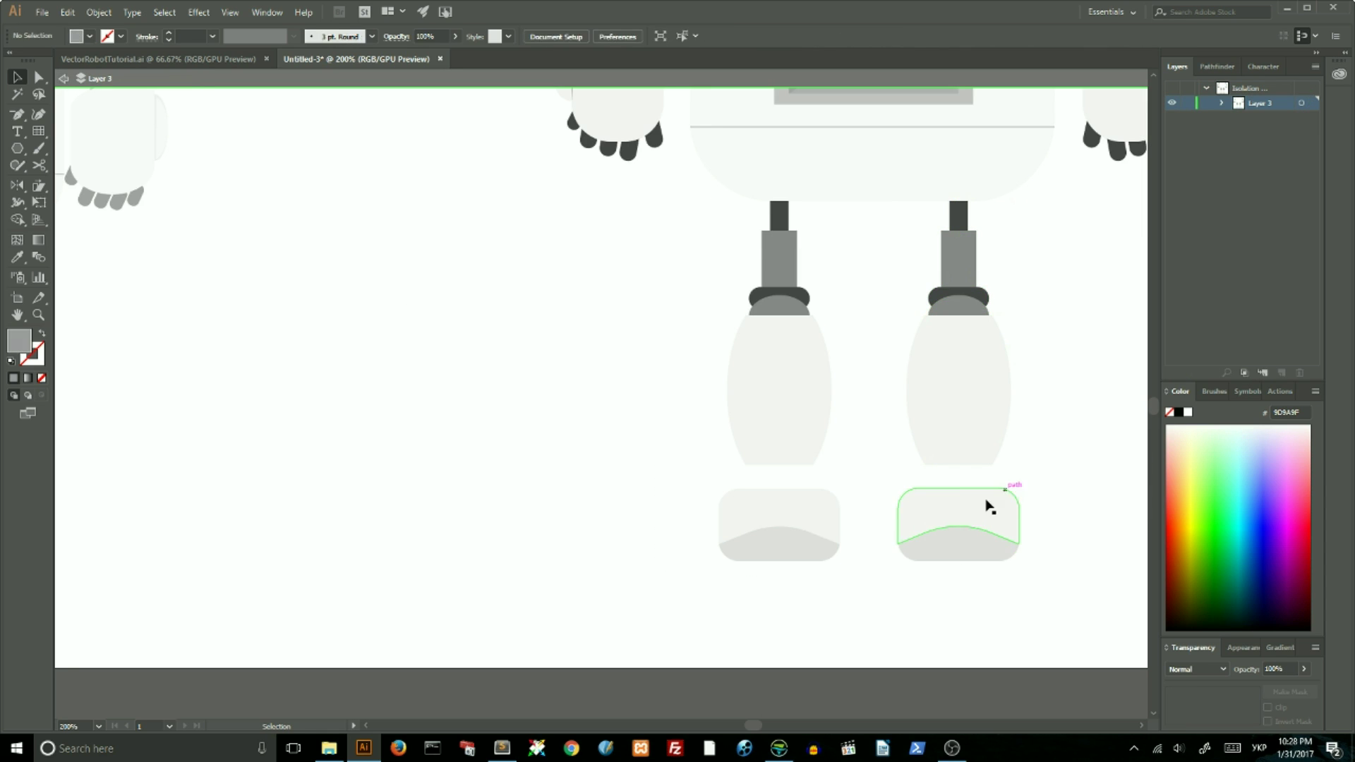
pyautogui.click(976, 547)
pyautogui.moveTo(980, 514); pyautogui.dragTo(978, 486)
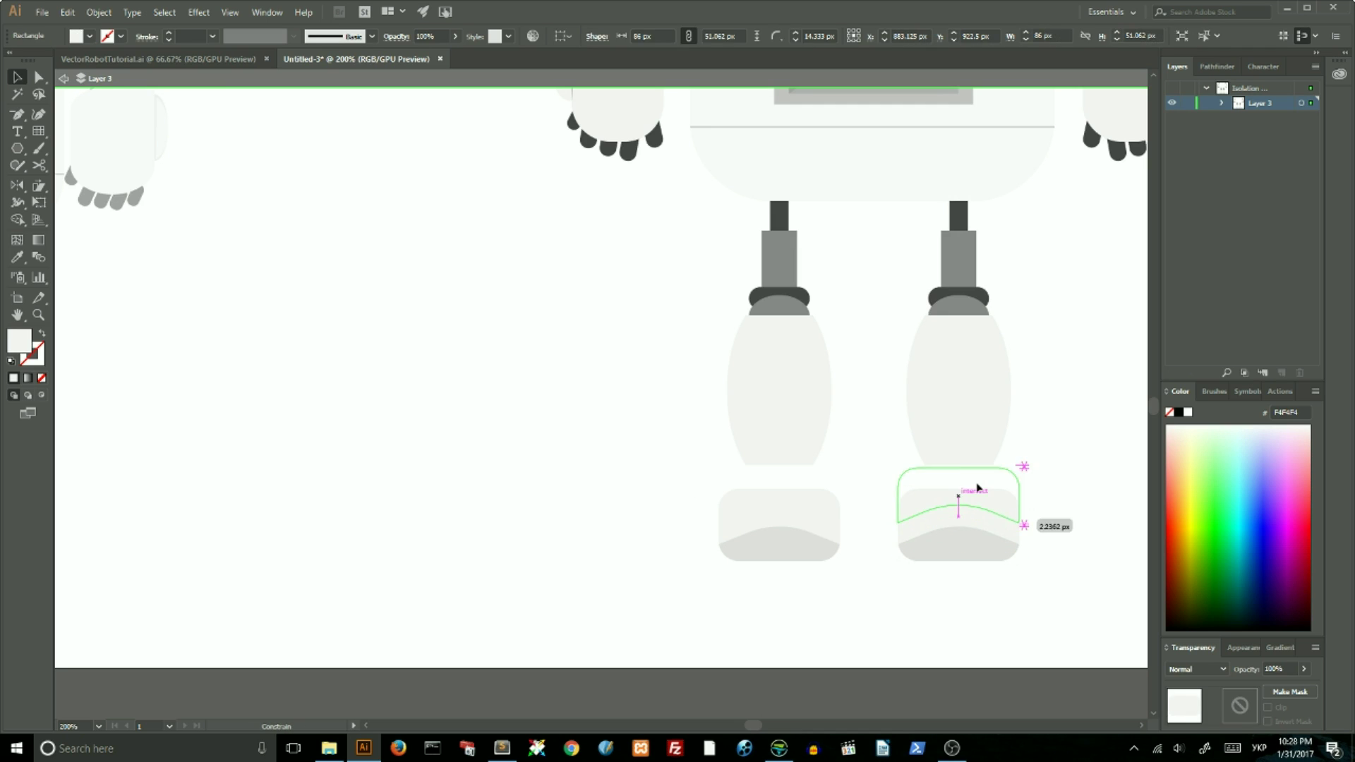
pyautogui.hotkey('ctrl', 'z')
pyautogui.moveTo(873, 472); pyautogui.dragTo(1031, 571)
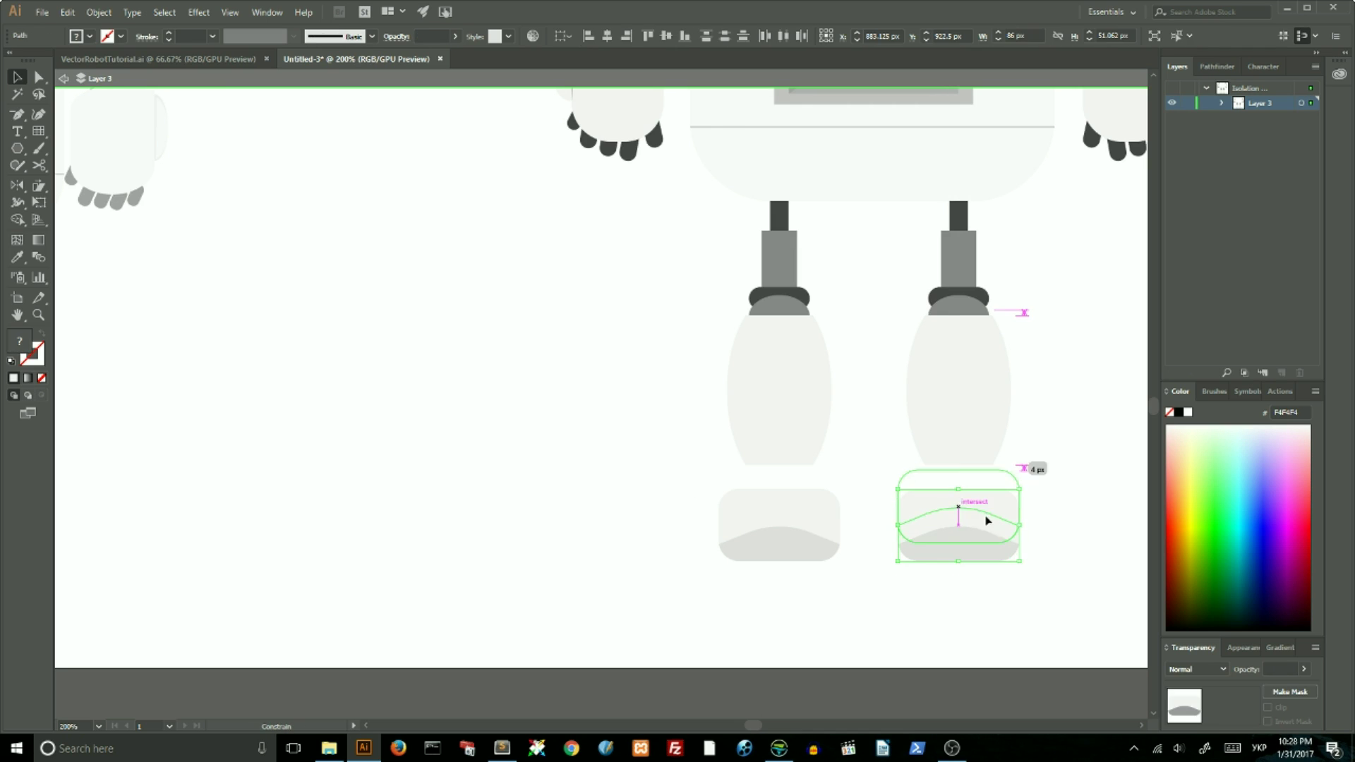
pyautogui.moveTo(990, 515); pyautogui.dragTo(1030, 533)
# - Try raising the left foot against its shin, then undo the move
pyautogui.moveTo(831, 473); pyautogui.dragTo(868, 587)
pyautogui.rightClick(776, 503)
pyautogui.click(817, 617)
pyautogui.moveTo(647, 474); pyautogui.dragTo(862, 565)
pyautogui.moveTo(811, 506)
pyautogui.mouseDown()
pyautogui.moveTo(823, 469)
pyautogui.moveTo(817, 488)
pyautogui.mouseUp()
pyautogui.hotkey('ctrl', 'z')
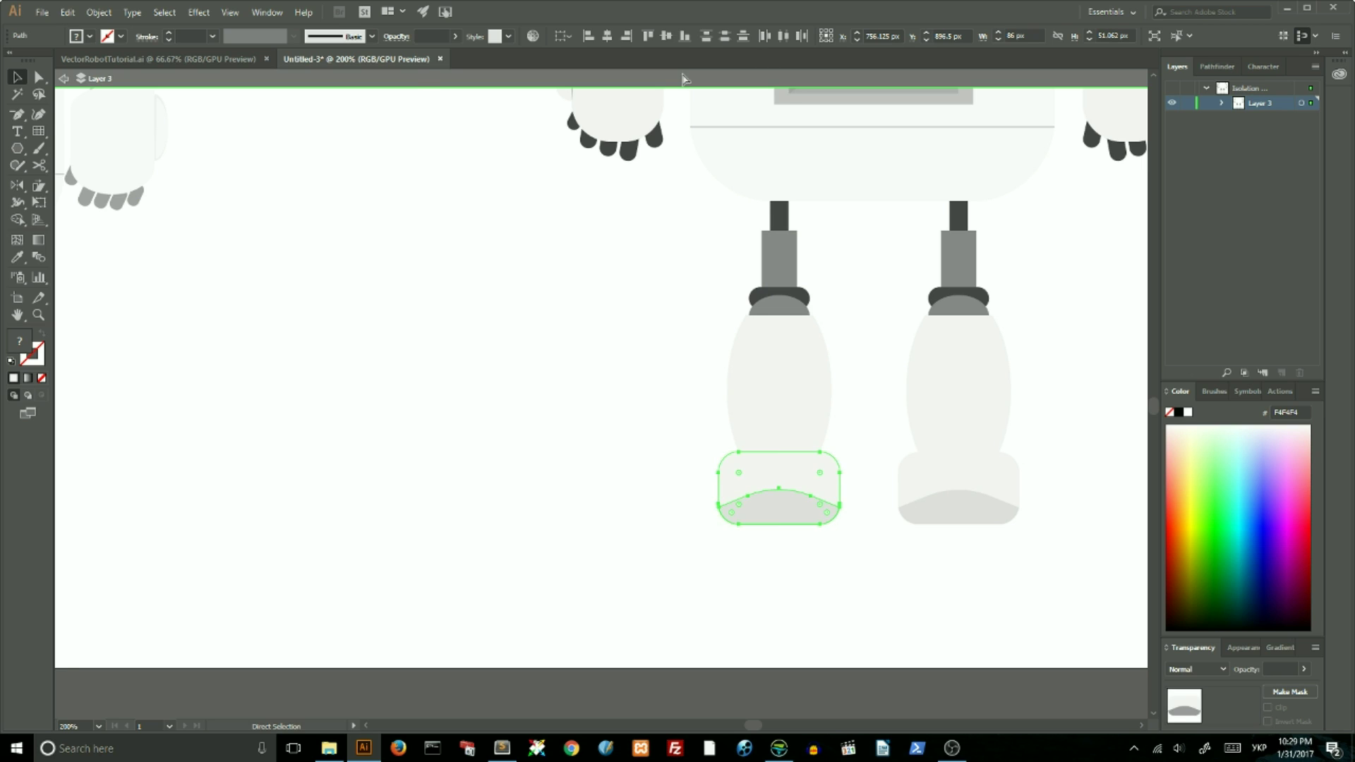
# - Show the rulers, add a horizontal guide under the feet, and select both legs
pyautogui.hotkey('ctrl', 'r')
pyautogui.moveTo(683, 76); pyautogui.dragTo(762, 523)
pyautogui.doubleClick(648, 600)
pyautogui.moveTo(709, 227); pyautogui.dragTo(1016, 545)
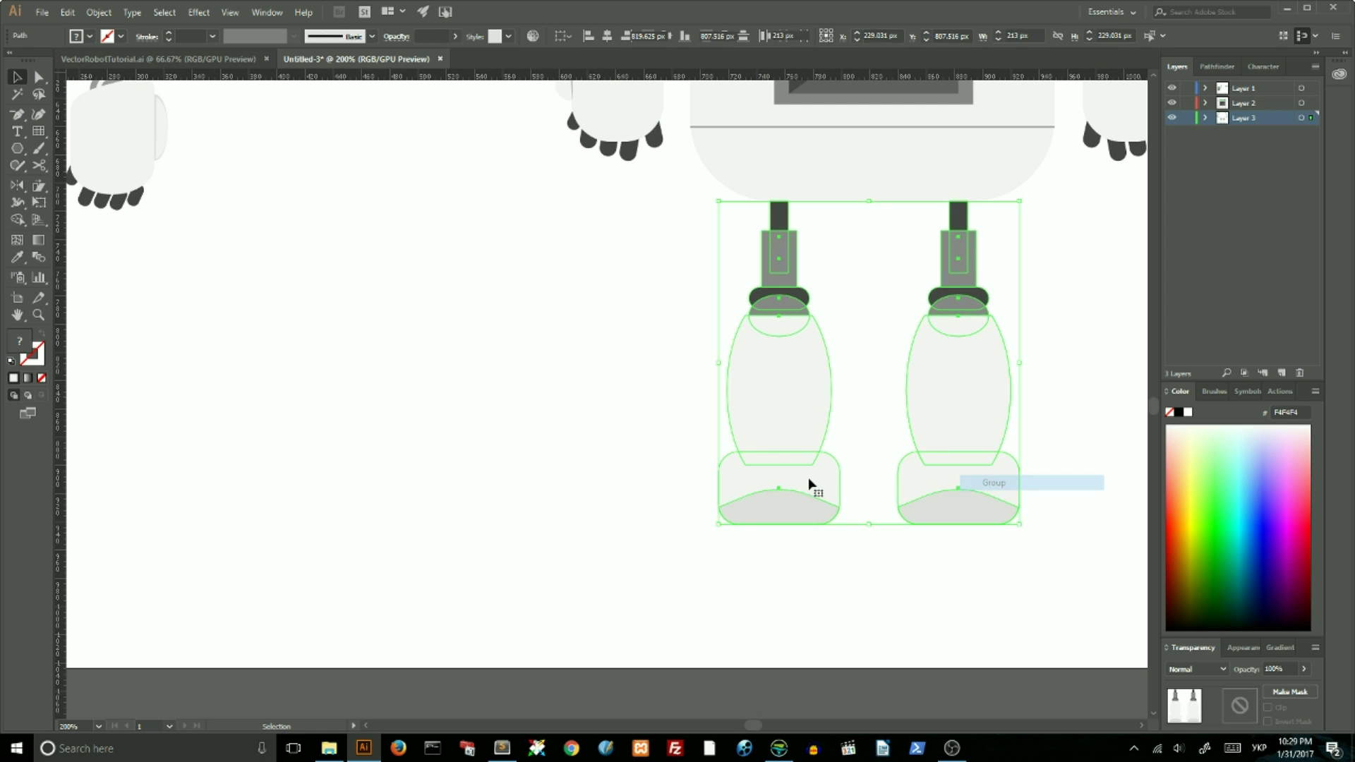
# - Drag the face's small dot clusters outward onto the robot's cheeks
pyautogui.click(523, 432)
pyautogui.hotkey('ctrl', '0')
pyautogui.click(632, 145)
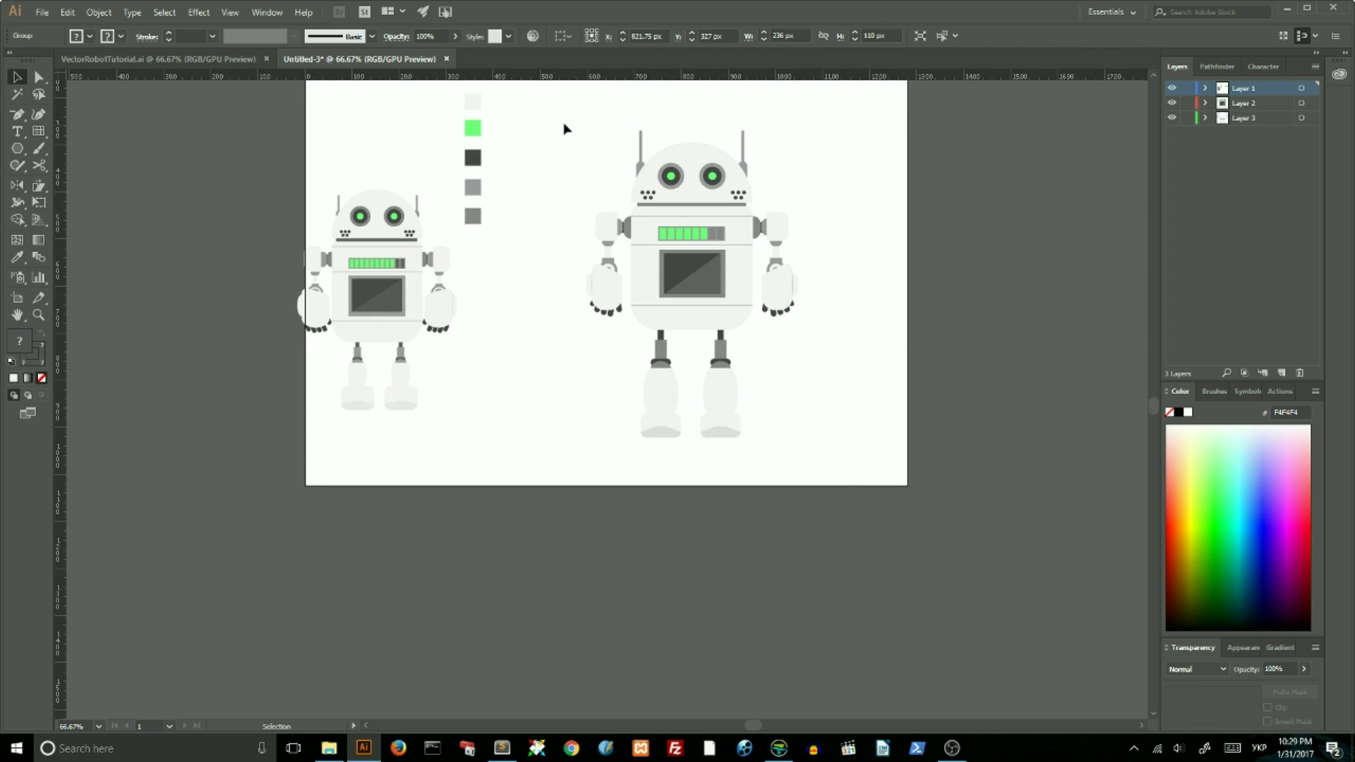
pyautogui.click(751, 210)
pyautogui.click(760, 178)
pyautogui.moveTo(736, 194); pyautogui.dragTo(648, 194)
pyautogui.click(556, 174)
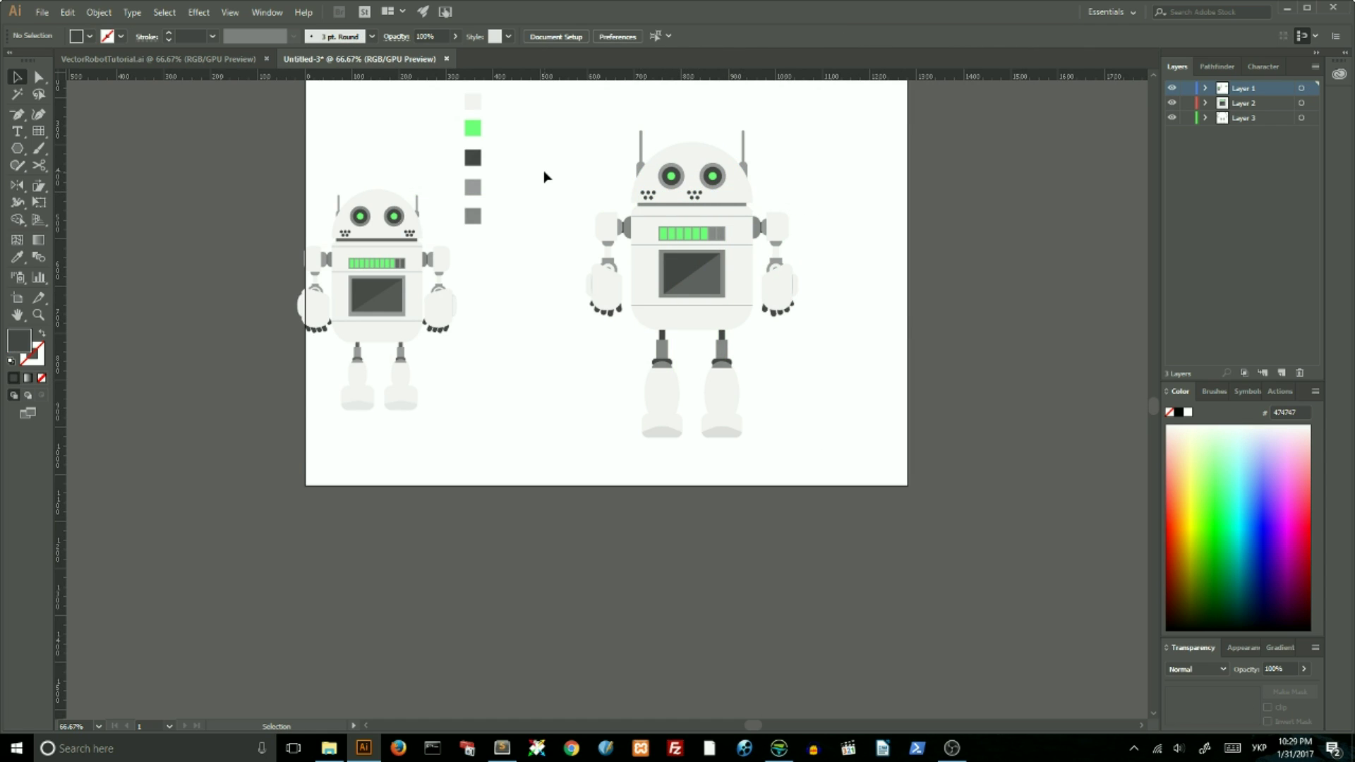